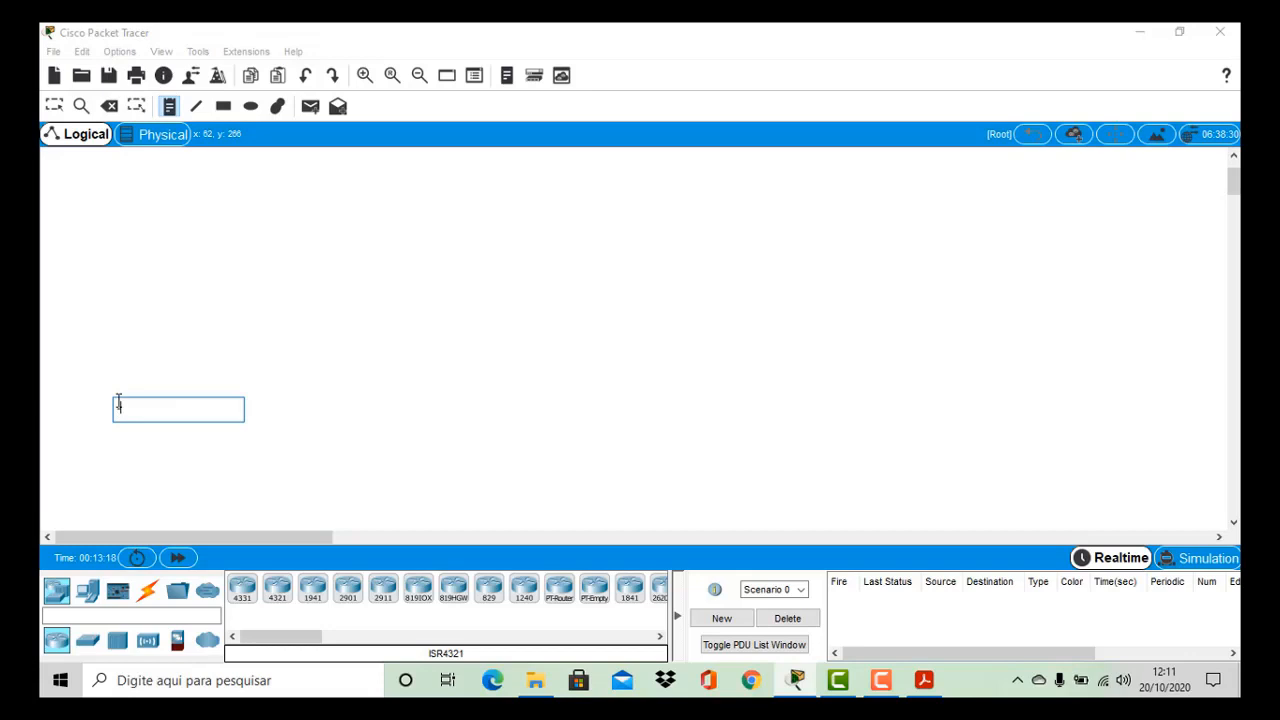
Write a workspace note with the lines "- ENDEREÇO MAC", "- TABELA DE ENDEREÇO MAC" and "- ARP (ADDRESS RESOLUTION PROTOCOL)"
key("Caps_Lock")
type("ENDEREÇO MAC")
key("Return")
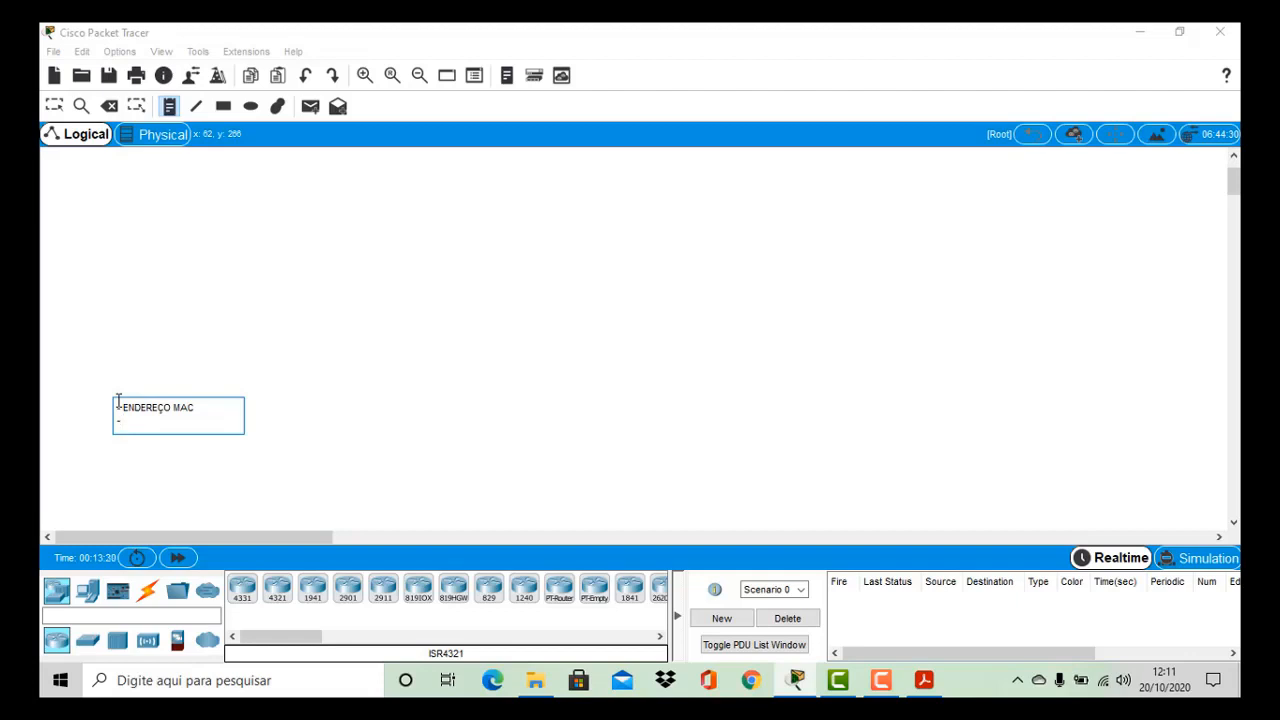
type("- TABELA DE ENDEREÇO MAC")
key("Return")
type("- ARP ()")
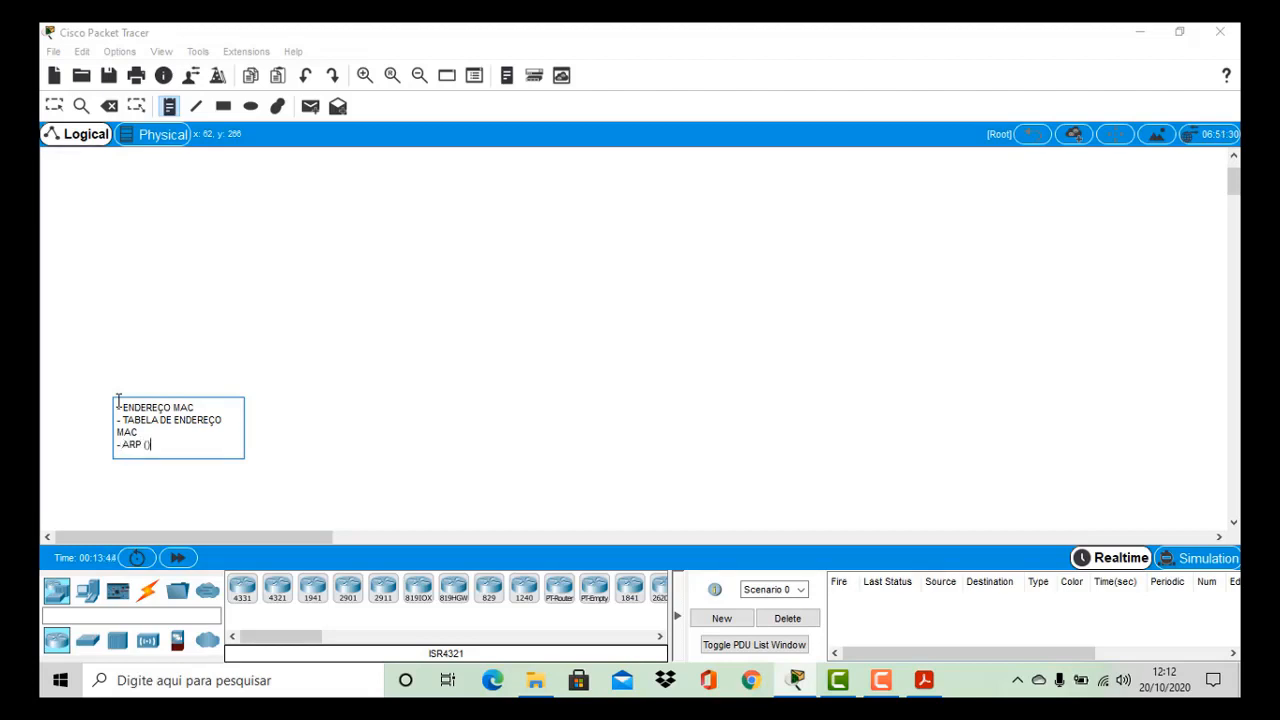
type("ADDRESS RESOLUTIONPROTOCOL")
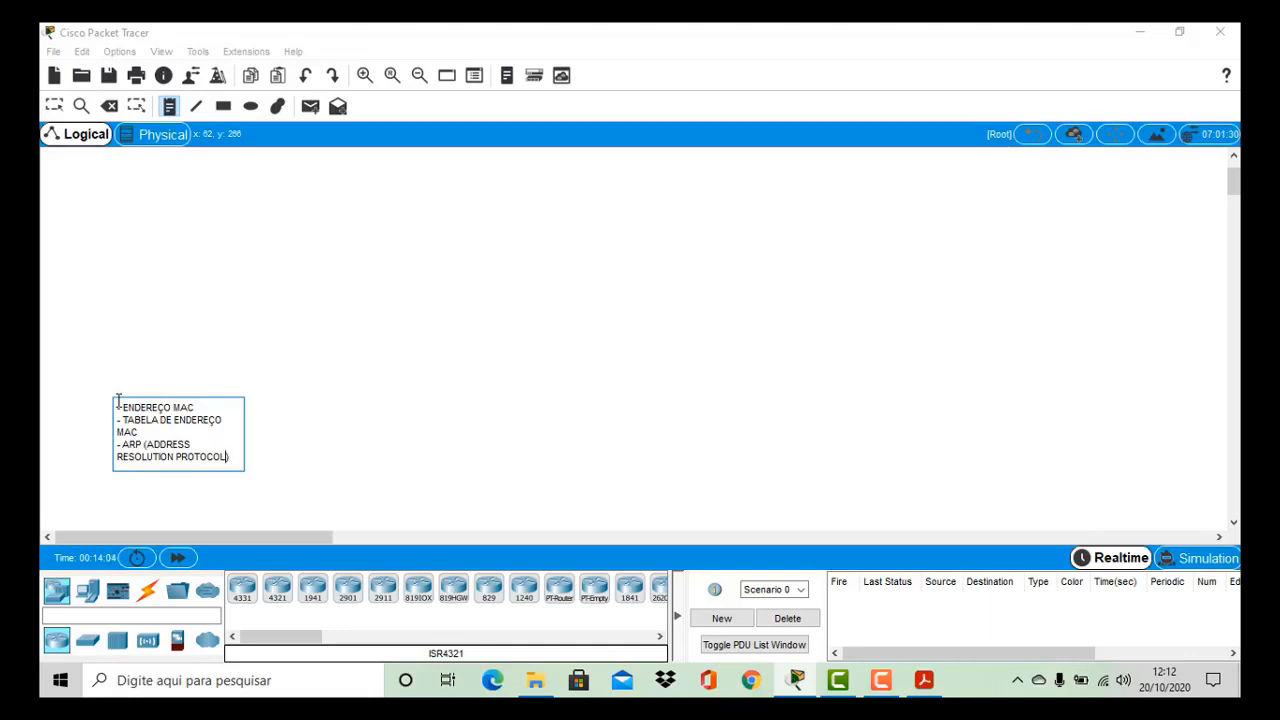
left_click(297, 440)
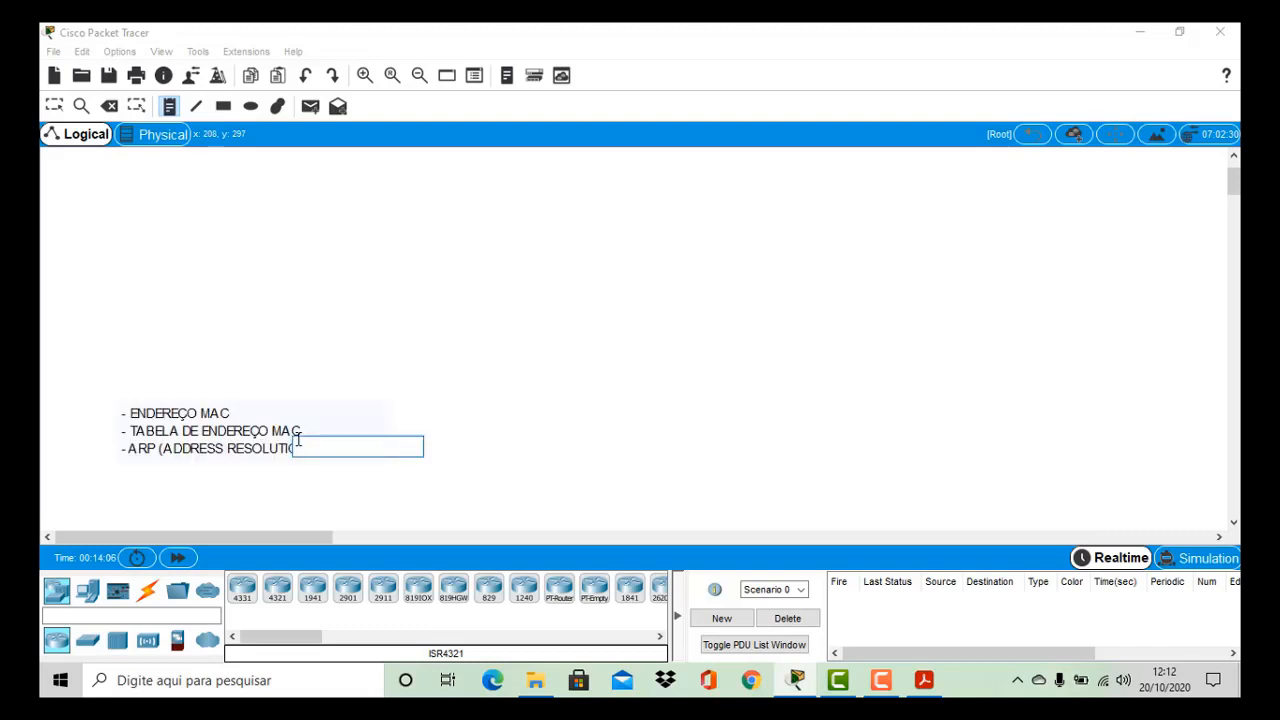
key("Escape")
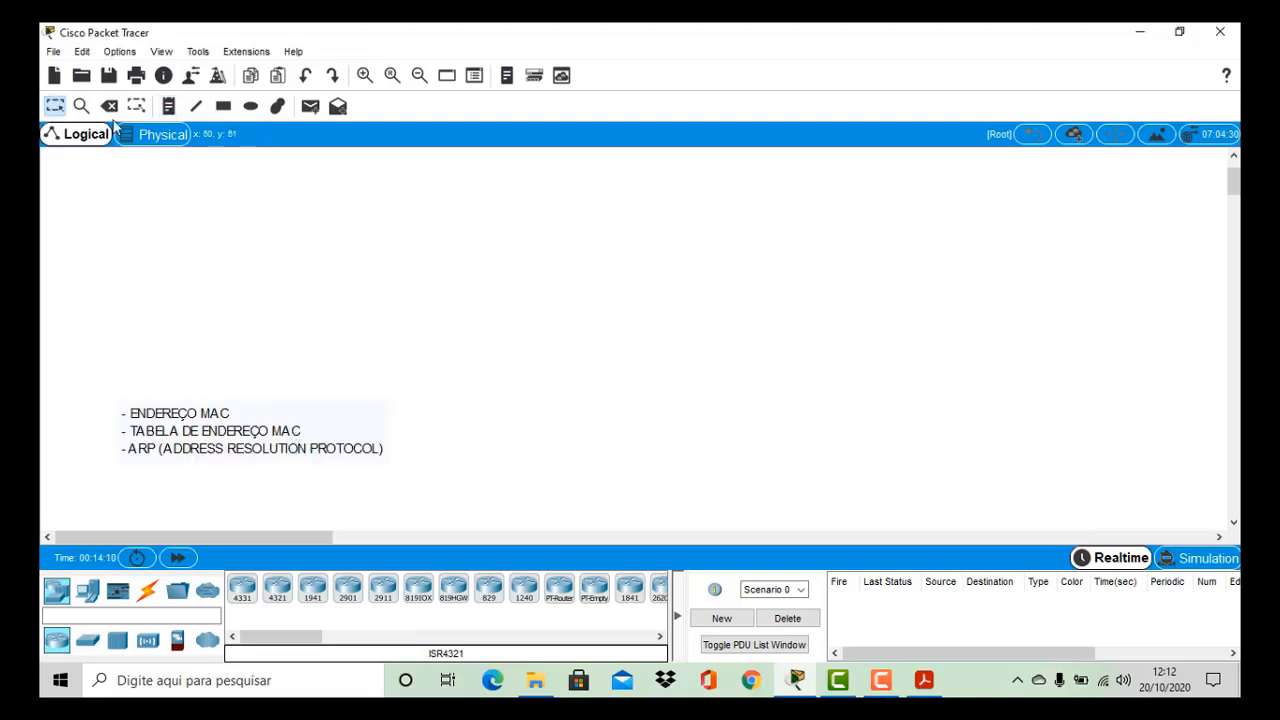
Move the three-line note to the lower-left corner of the workspace
double_click(205, 437)
left_click(237, 483)
left_click_drag(222, 437, 157, 498)
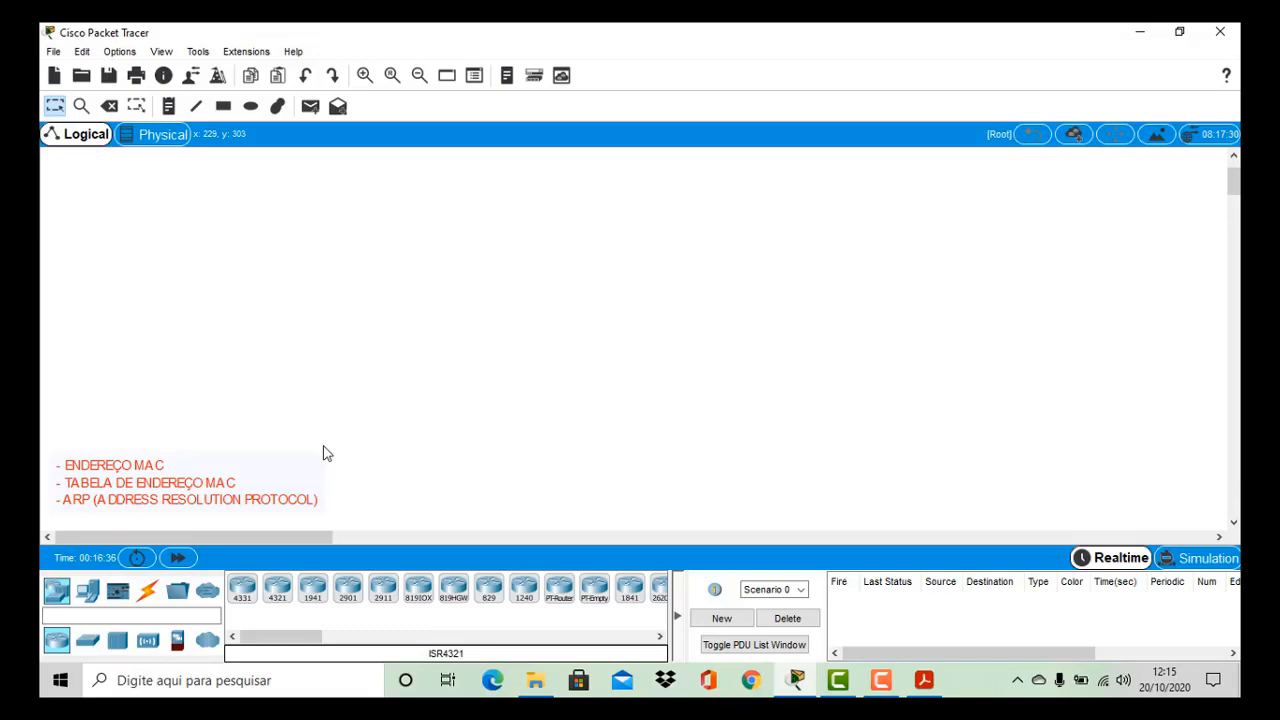
Open the Windows Command Prompt and move its window aside so the topic note stays readable
left_click(243, 680)
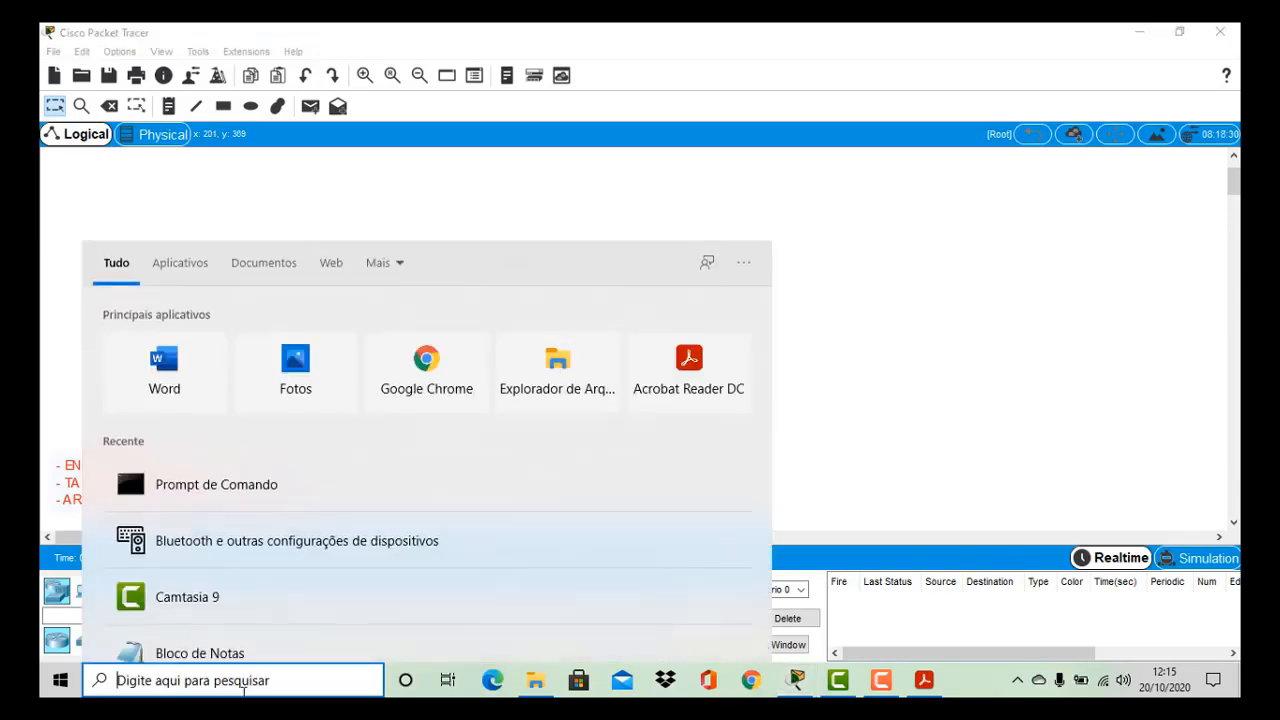
type("CMD")
key("Return")
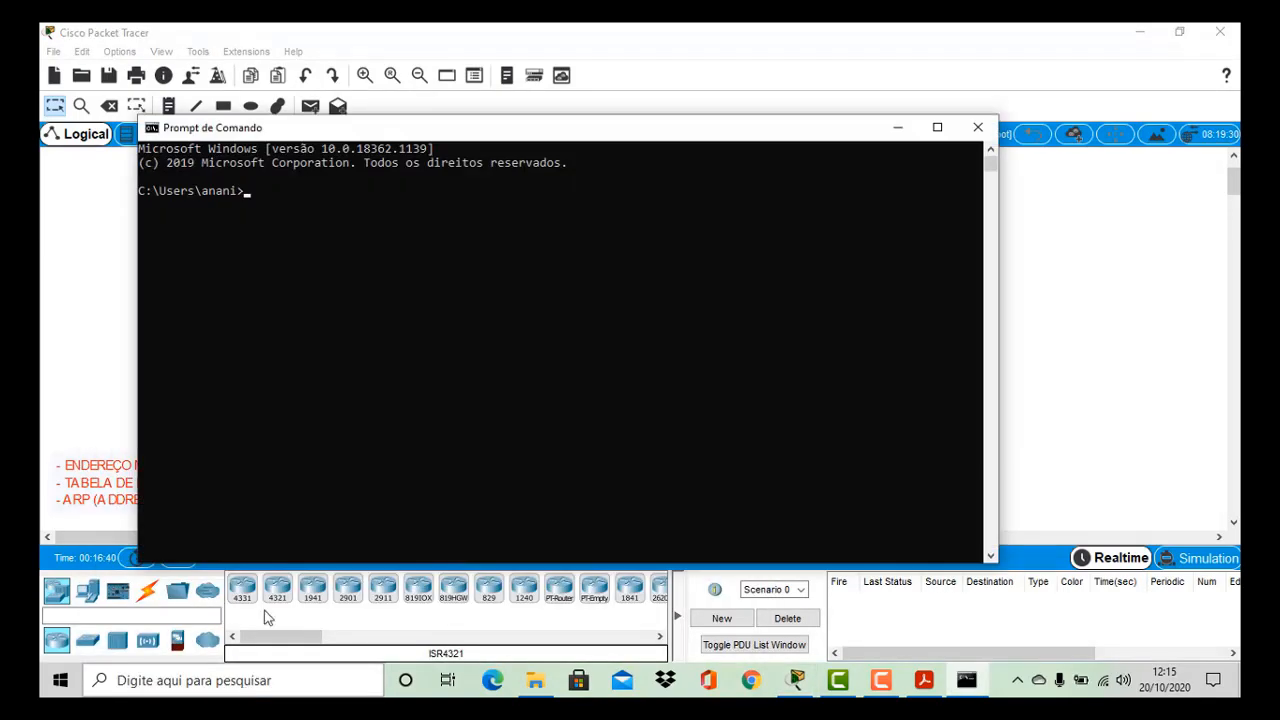
left_click_drag(375, 130, 537, 135)
Run ipconfig /all in the Command Prompt to list the network adapters' full configuration
type("I")
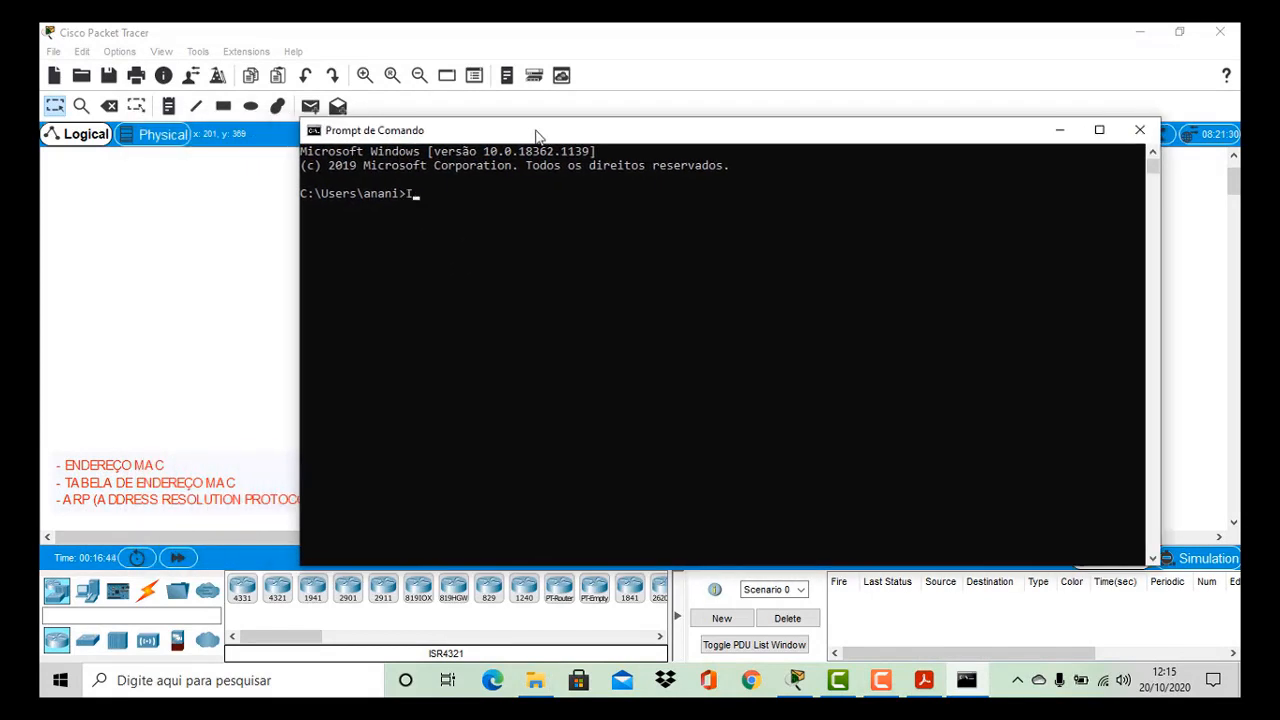
type("PCONFI")
key("BackSpace")
key("BackSpace")
key("BackSpace")
key("BackSpace")
key("BackSpace")
key("BackSpace")
key("BackSpace")
type("ipfonfig /all")
key("Return")
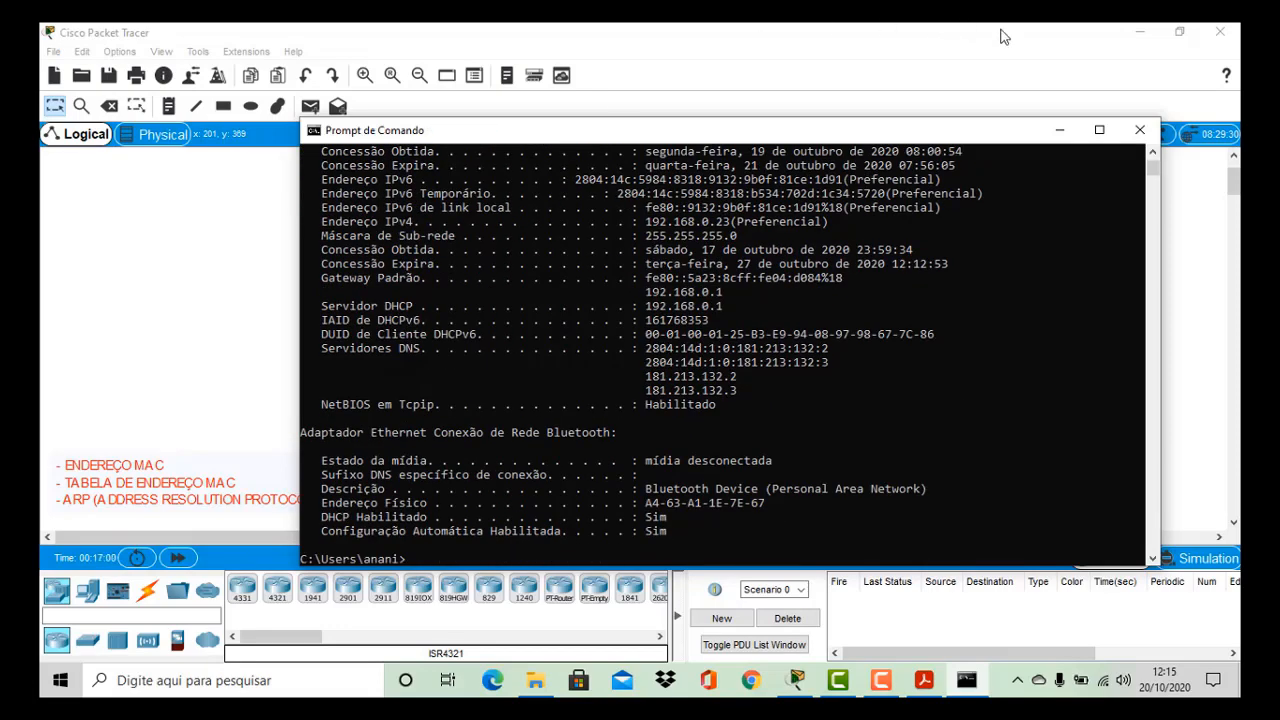
Highlight the physical address of the Microsoft Wi-Fi Direct Virtual Adapter in the ipconfig output, then release the selection
left_click_drag(1155, 173, 1155, 160)
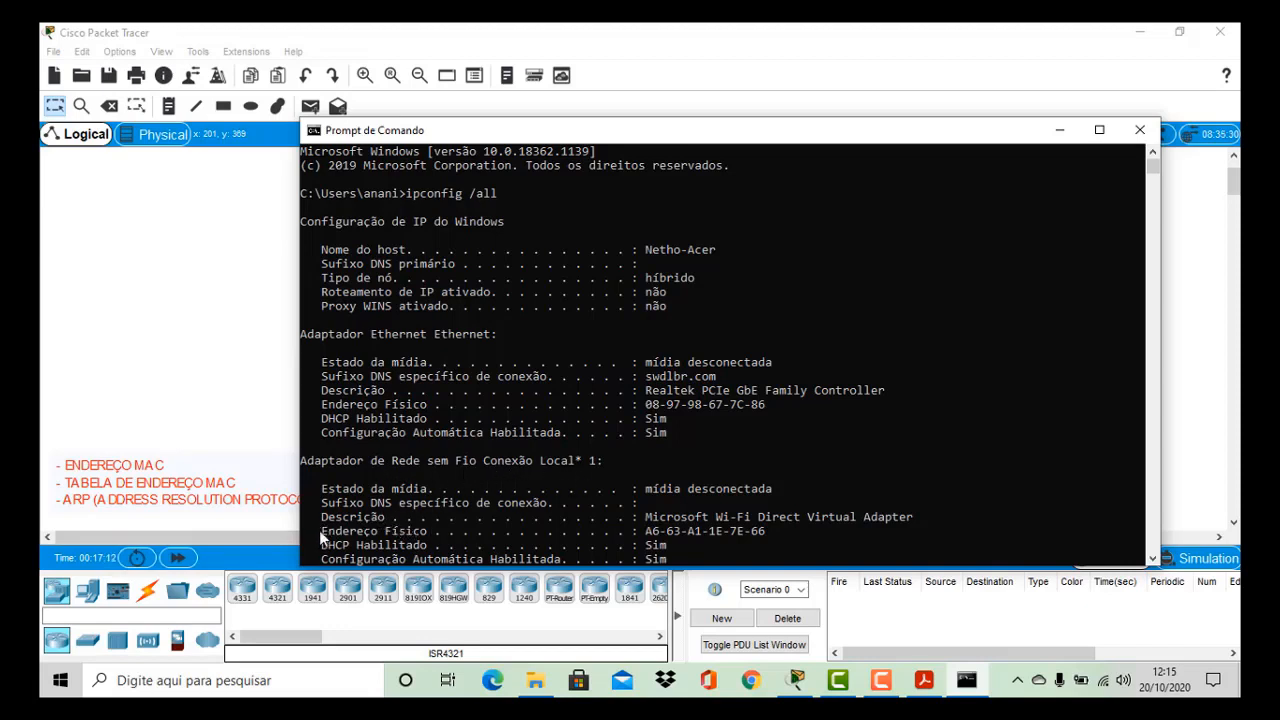
left_click_drag(318, 528, 755, 538)
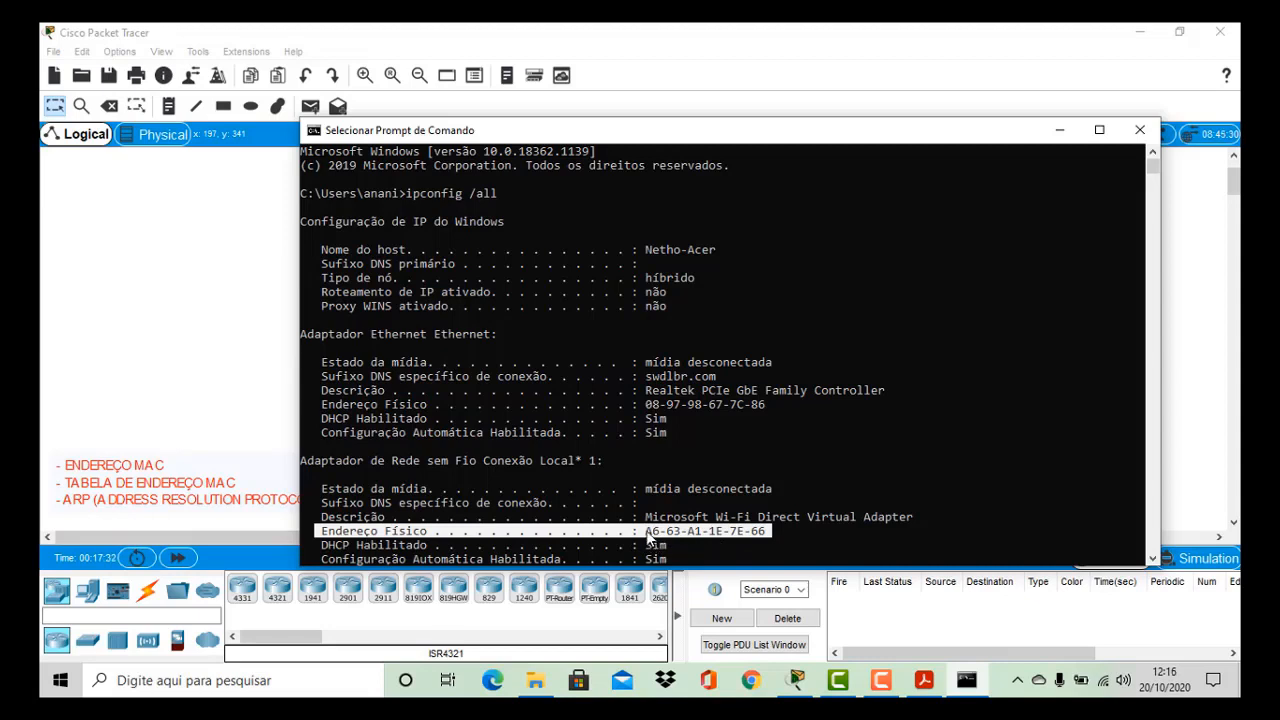
right_click(766, 536)
key("Return")
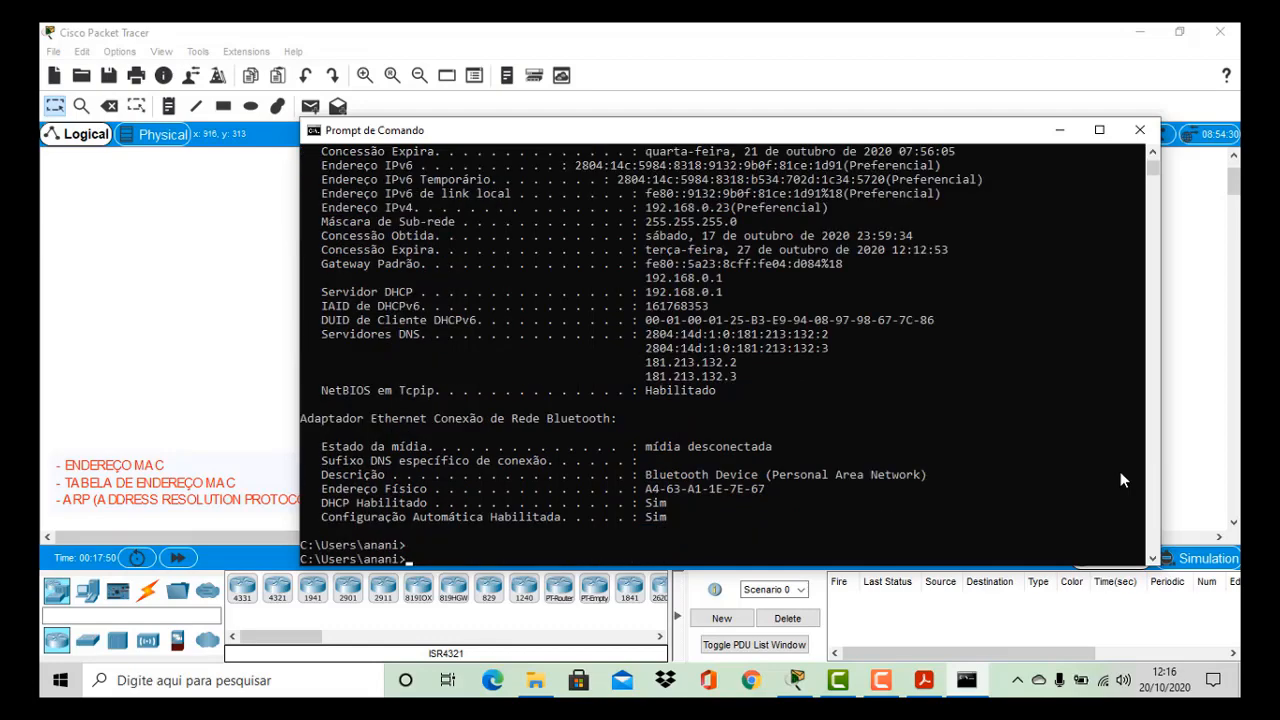
Clear the Command Prompt with cls and switch back to Cisco Packet Tracer
type("cls")
key("Return")
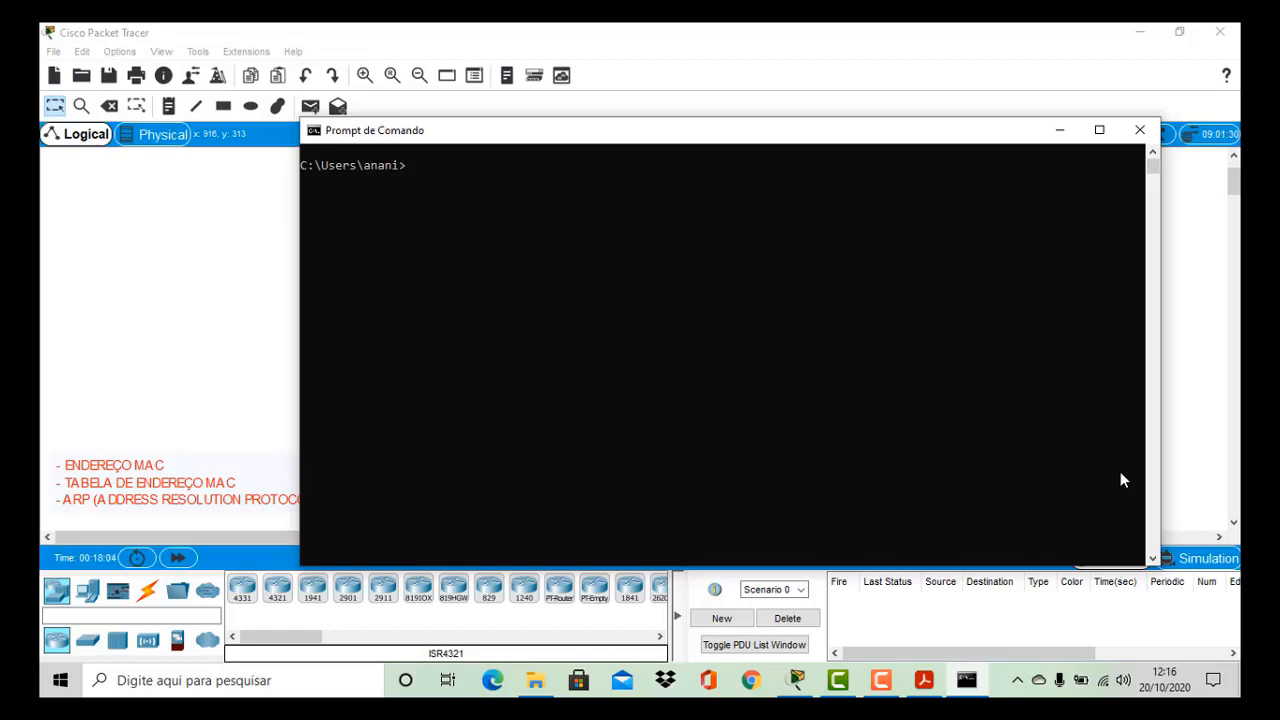
left_click(271, 423)
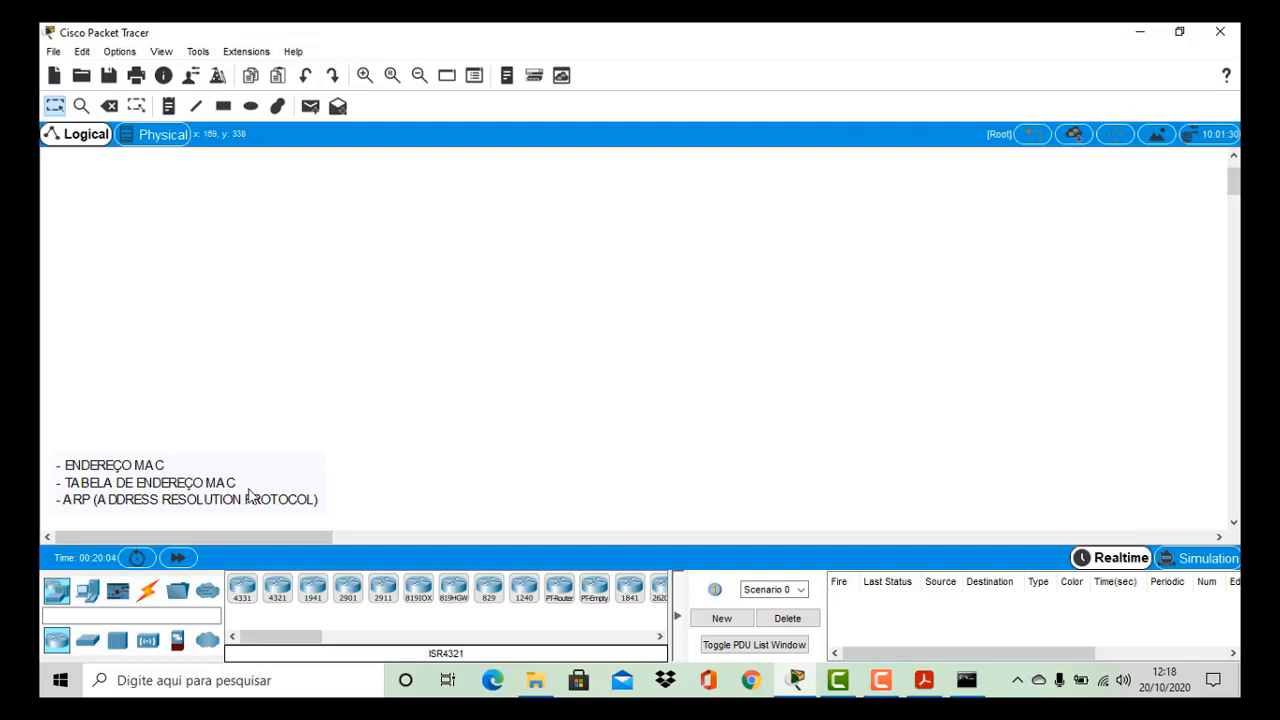
Display the computer's ARP table with arp -a in the Command Prompt, then minimize the window
left_click(967, 683)
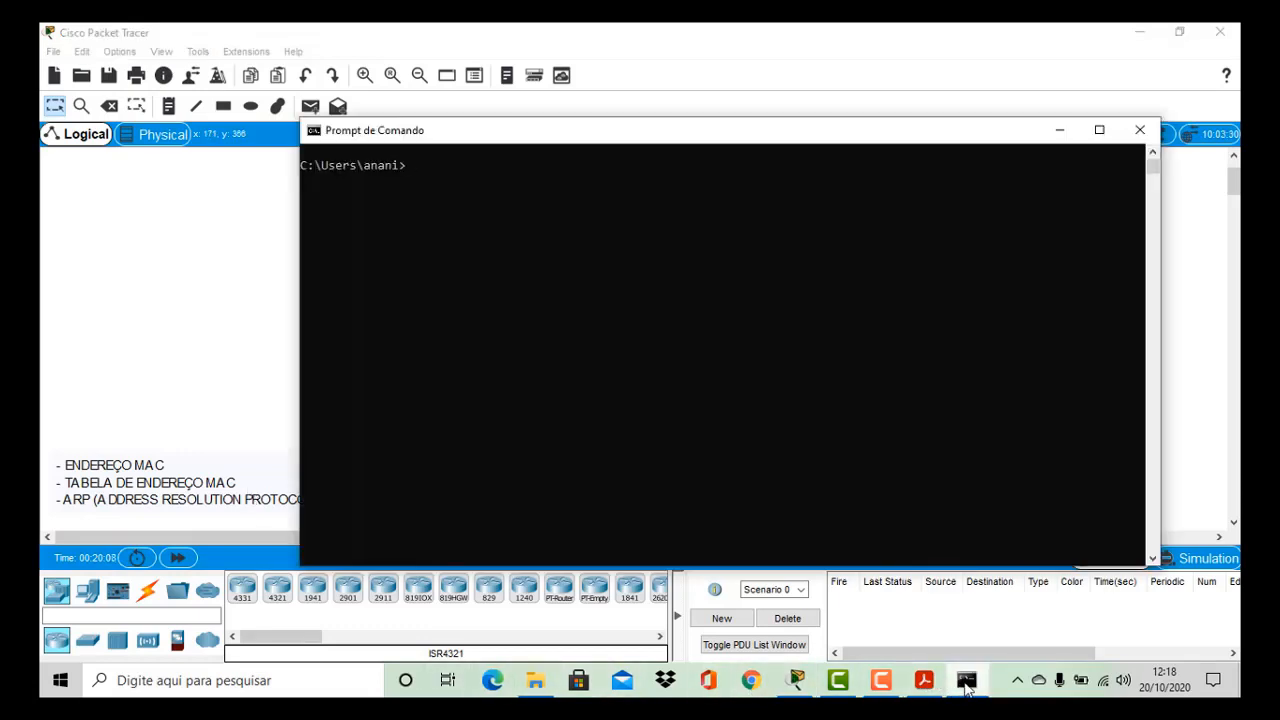
type("arp -a")
key("Return")
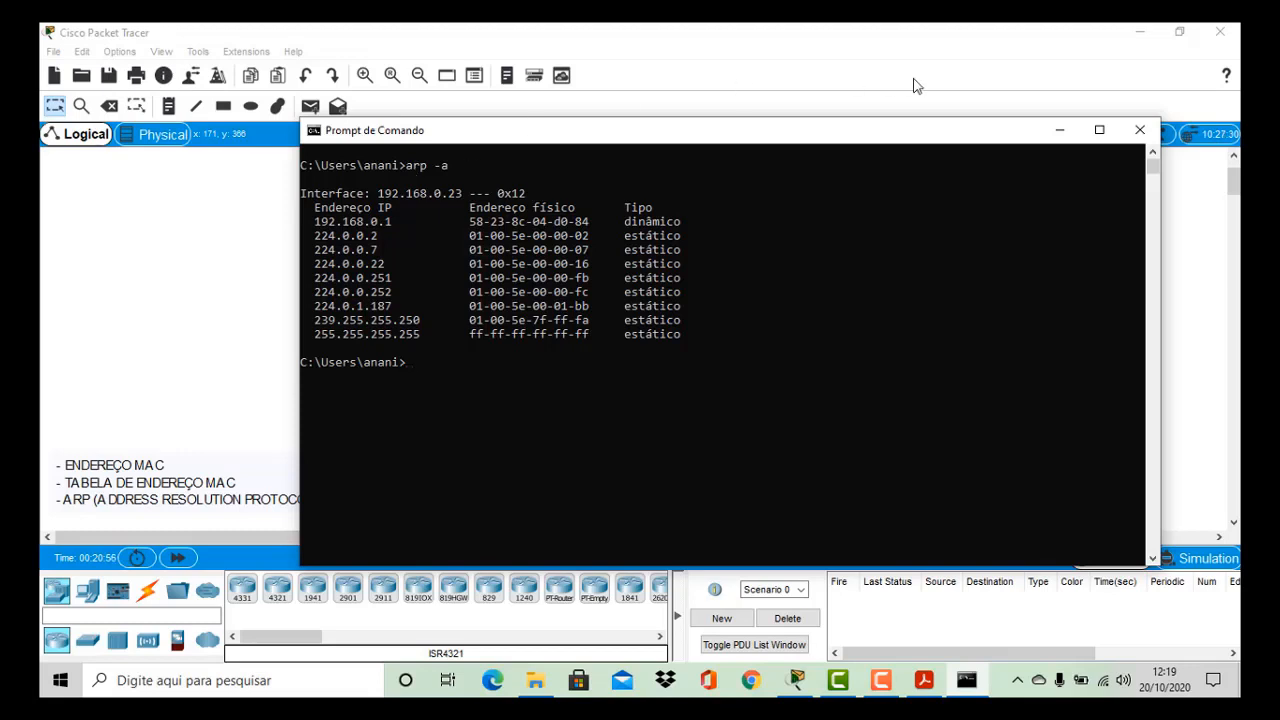
left_click(1060, 130)
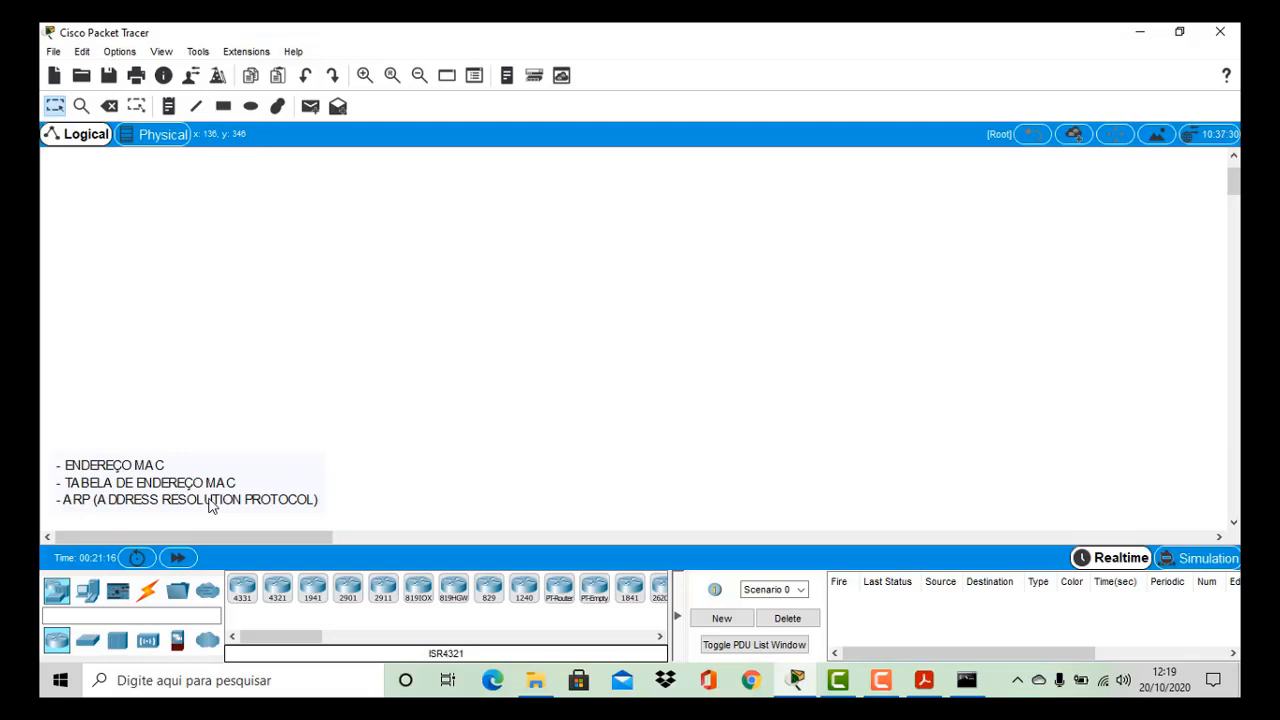
Bring back the Command Prompt, clear the ARP output with cls and minimize the window again
left_click(967, 684)
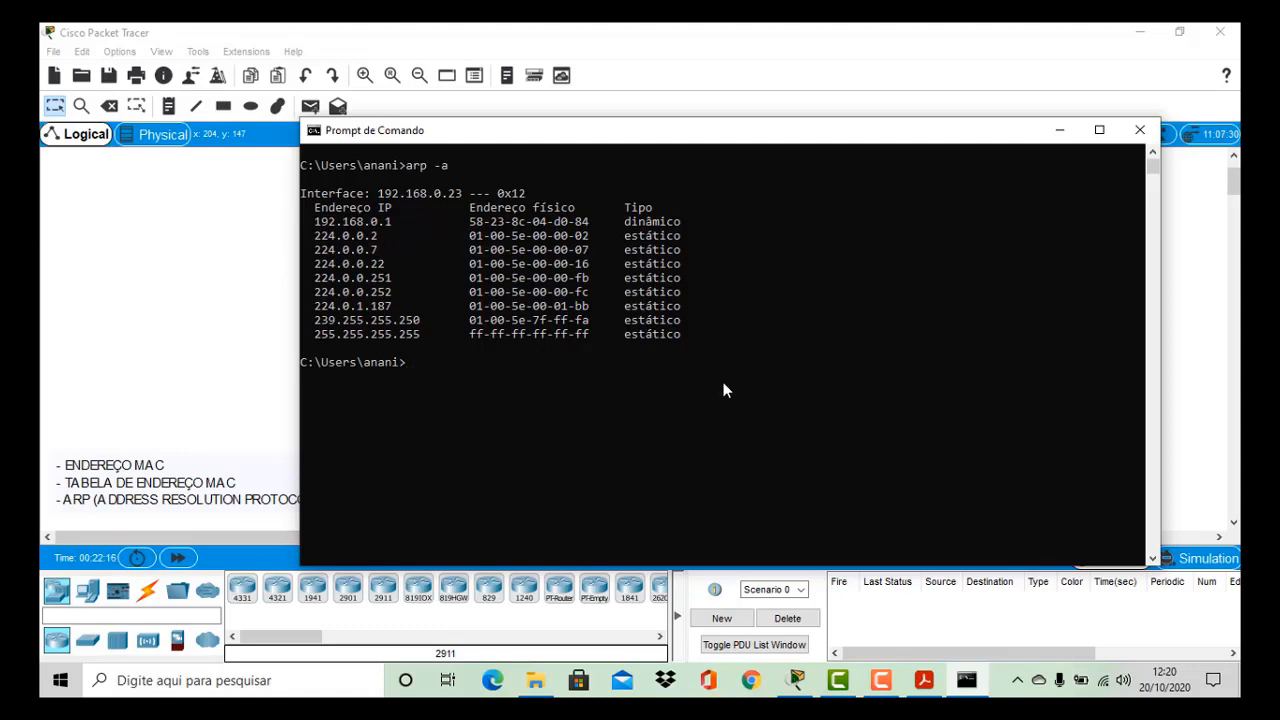
type("cls")
key("Return")
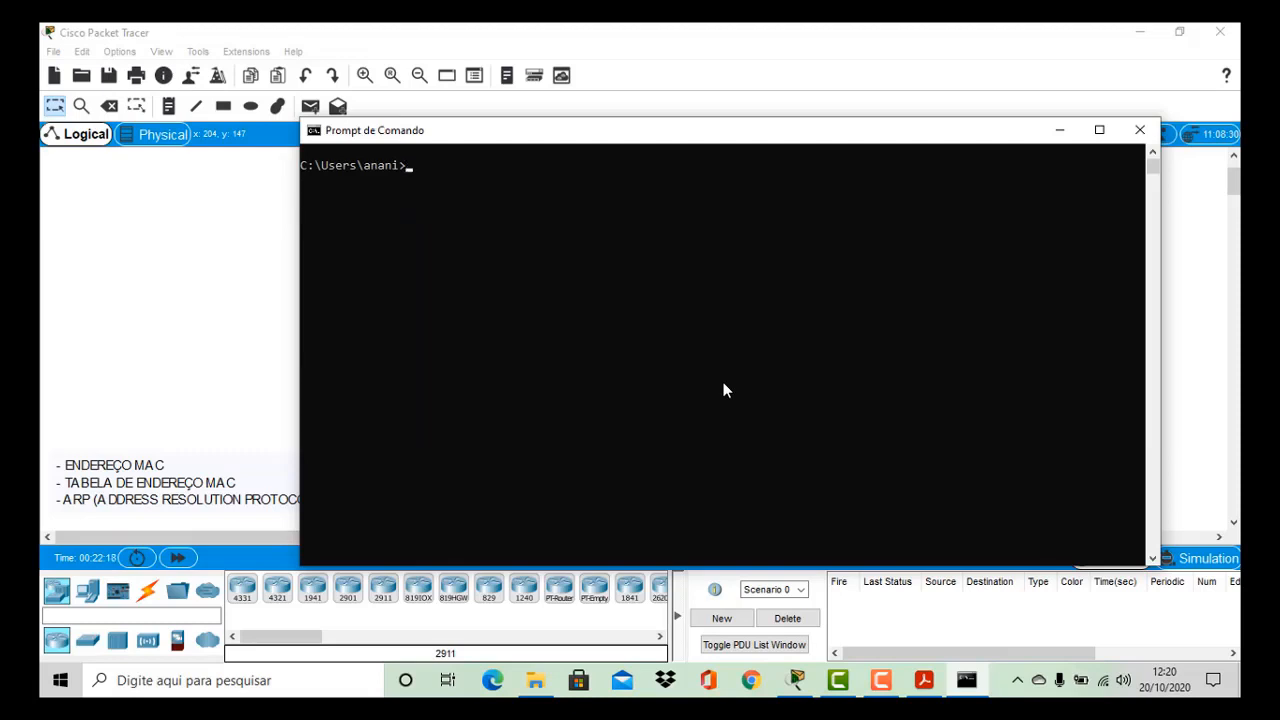
left_click(1060, 131)
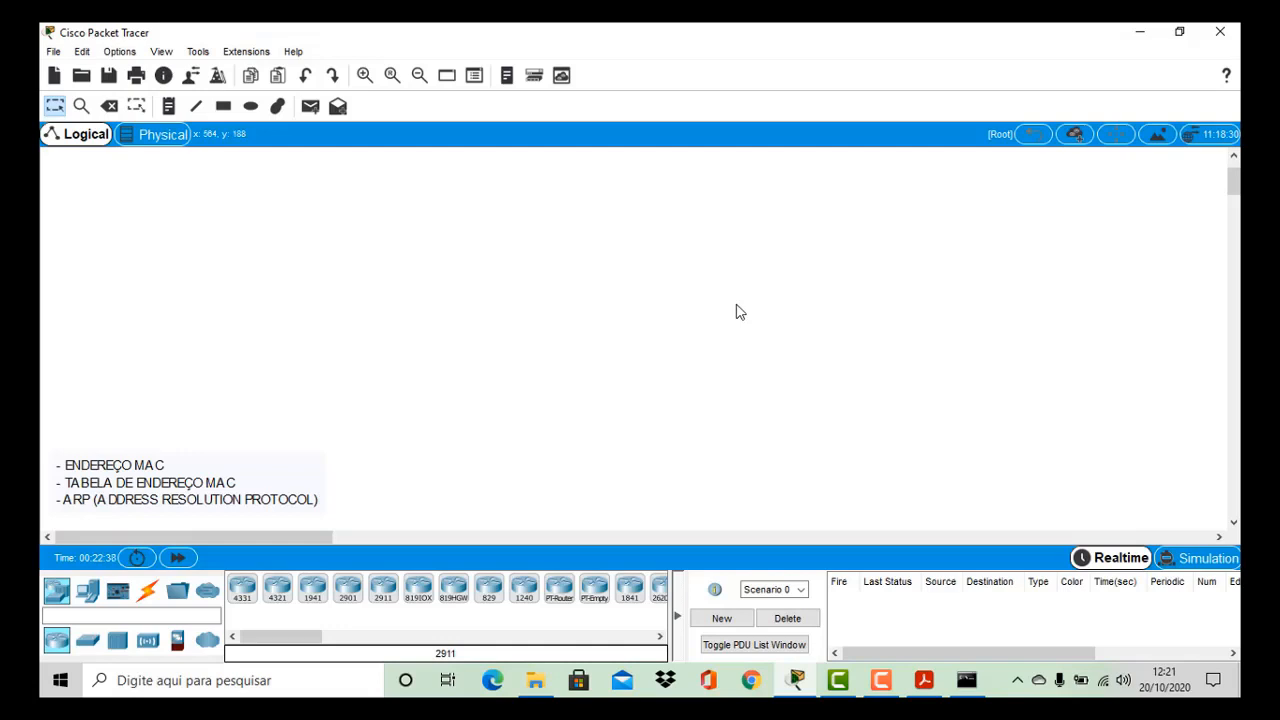
Add a 2960 switch to the upper middle of the logical workspace
left_click(89, 643)
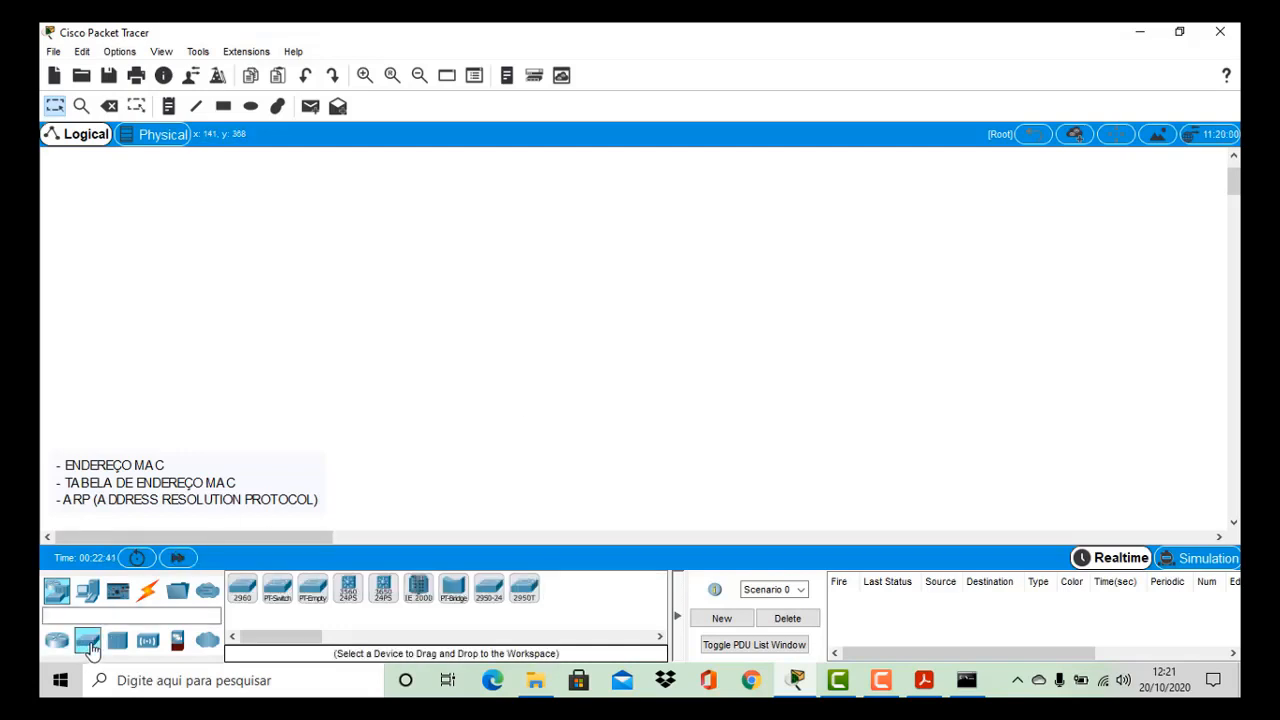
left_click(246, 600)
left_click(431, 308)
left_click_drag(445, 320, 435, 280)
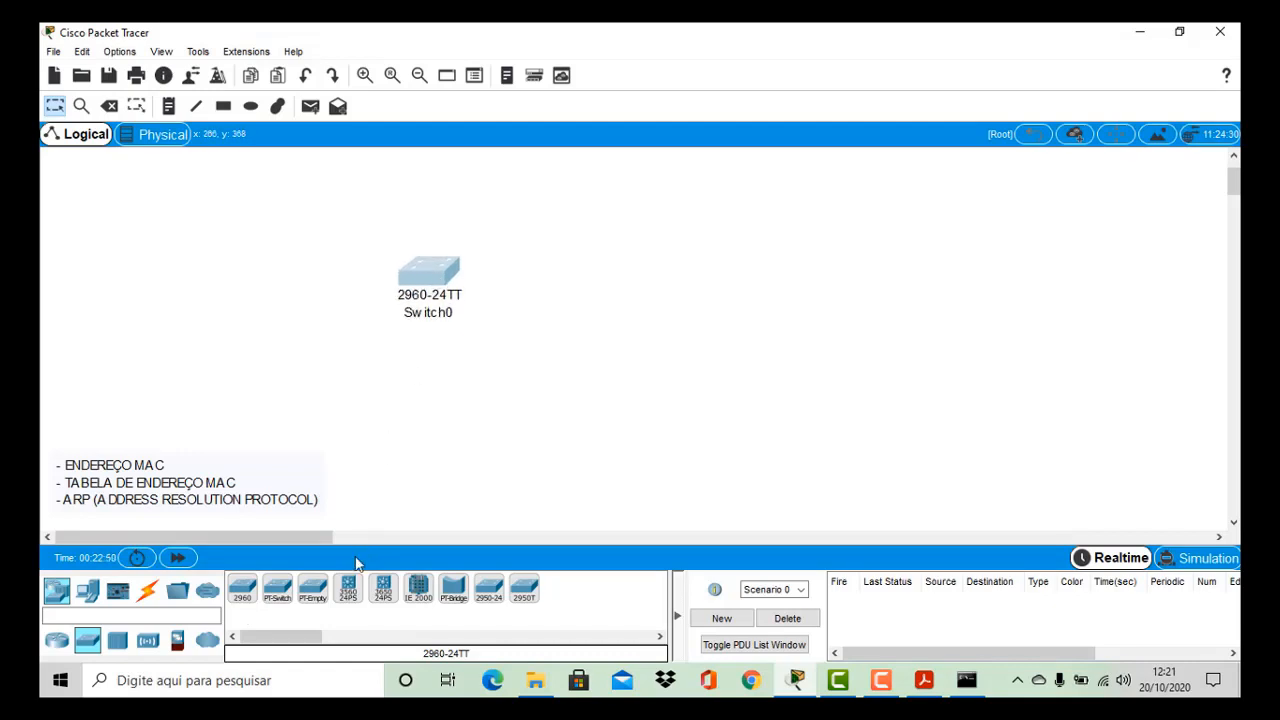
Add three PCs around the switch: one on its left, one on its right and one below it
left_click(55, 596)
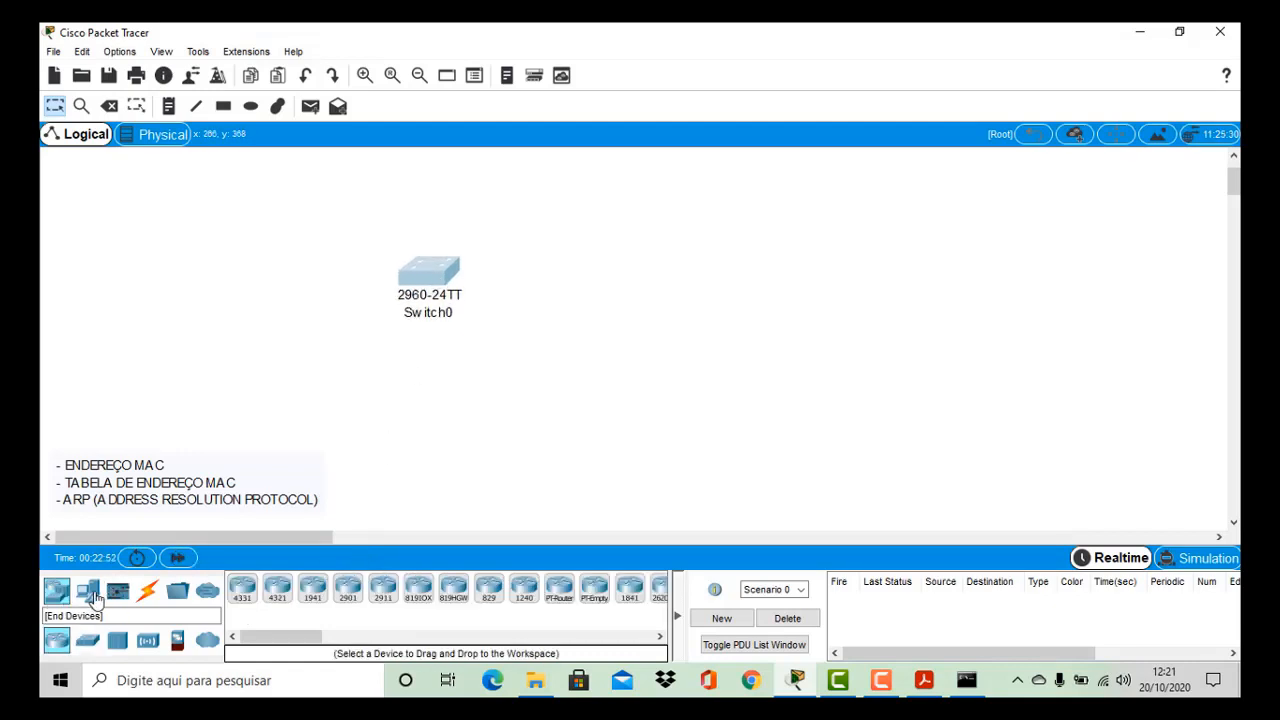
left_click(87, 591)
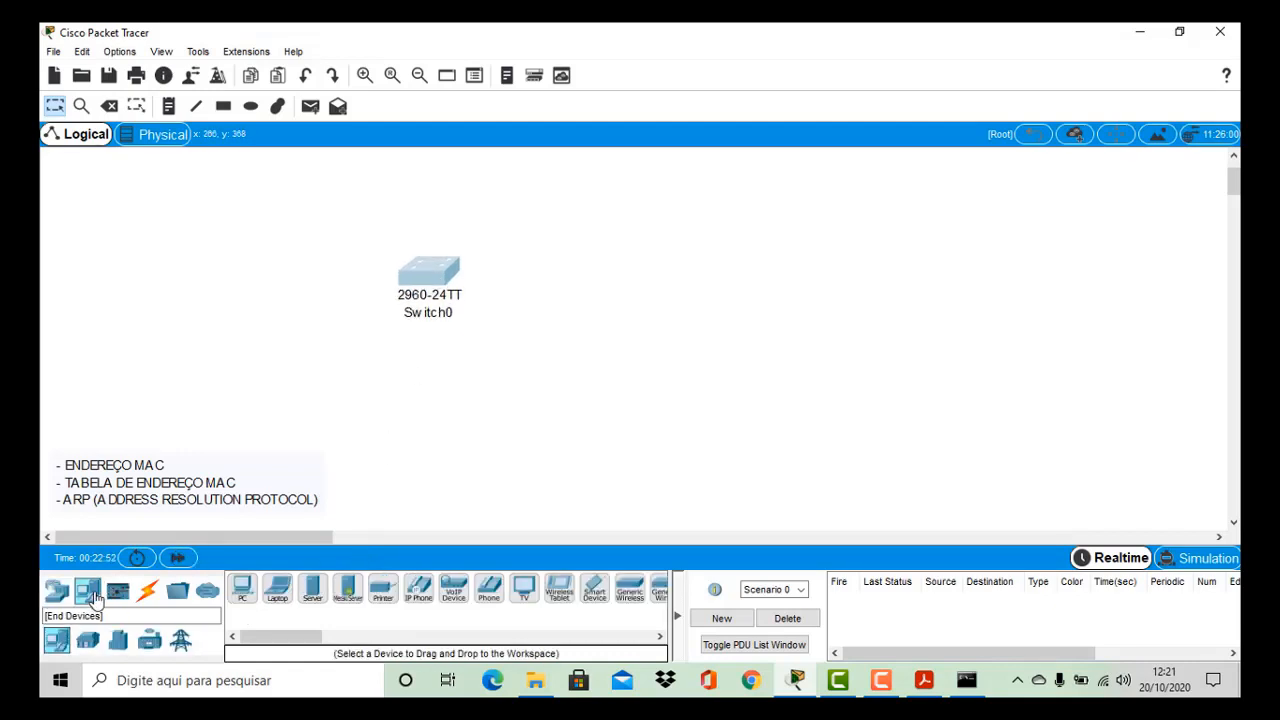
left_click(243, 590)
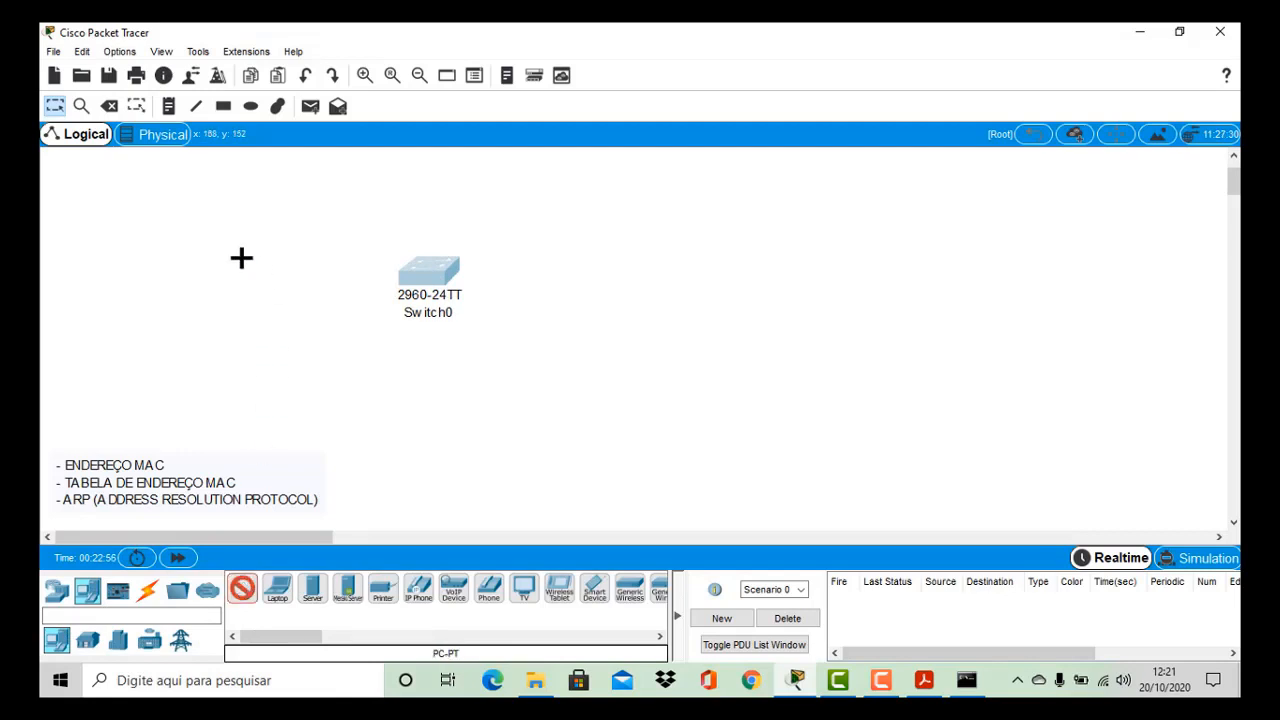
left_click(227, 254)
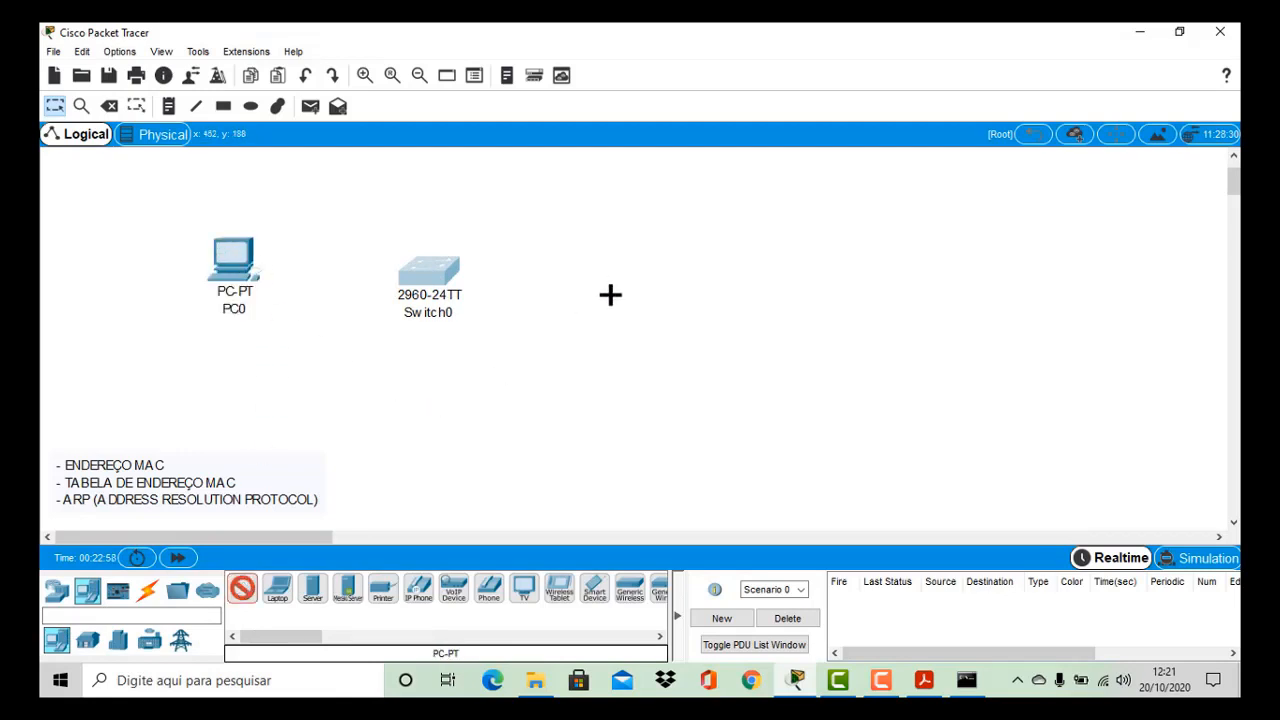
left_click(646, 251)
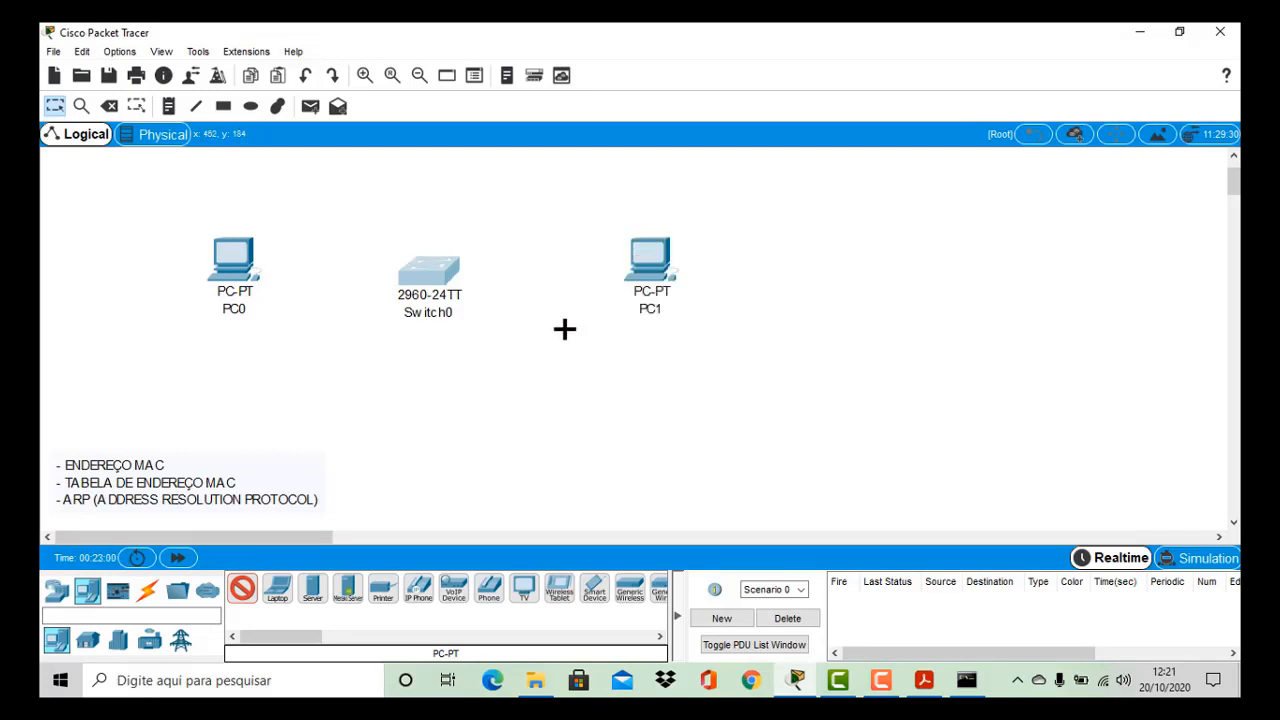
left_click(428, 433)
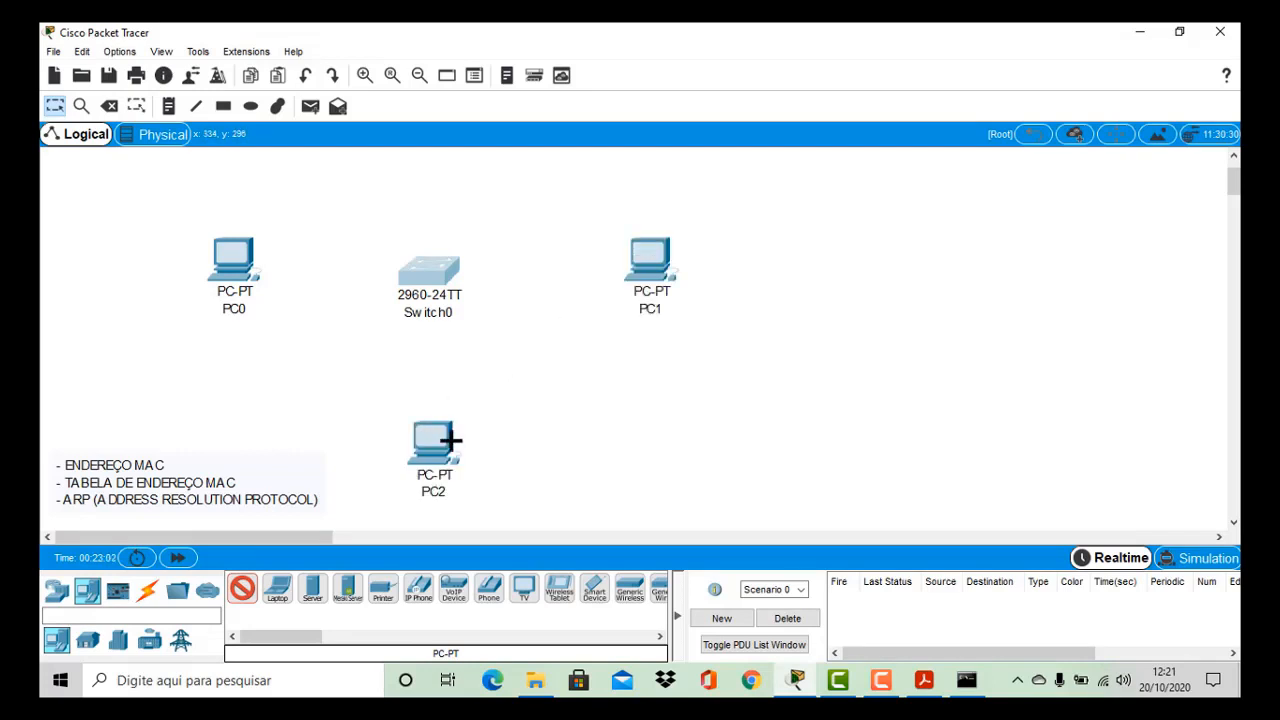
Rearrange the switch and three PCs higher up, with PC0 and PC1 on either side of the switch and PC2 beneath
mouse_move(450, 461)
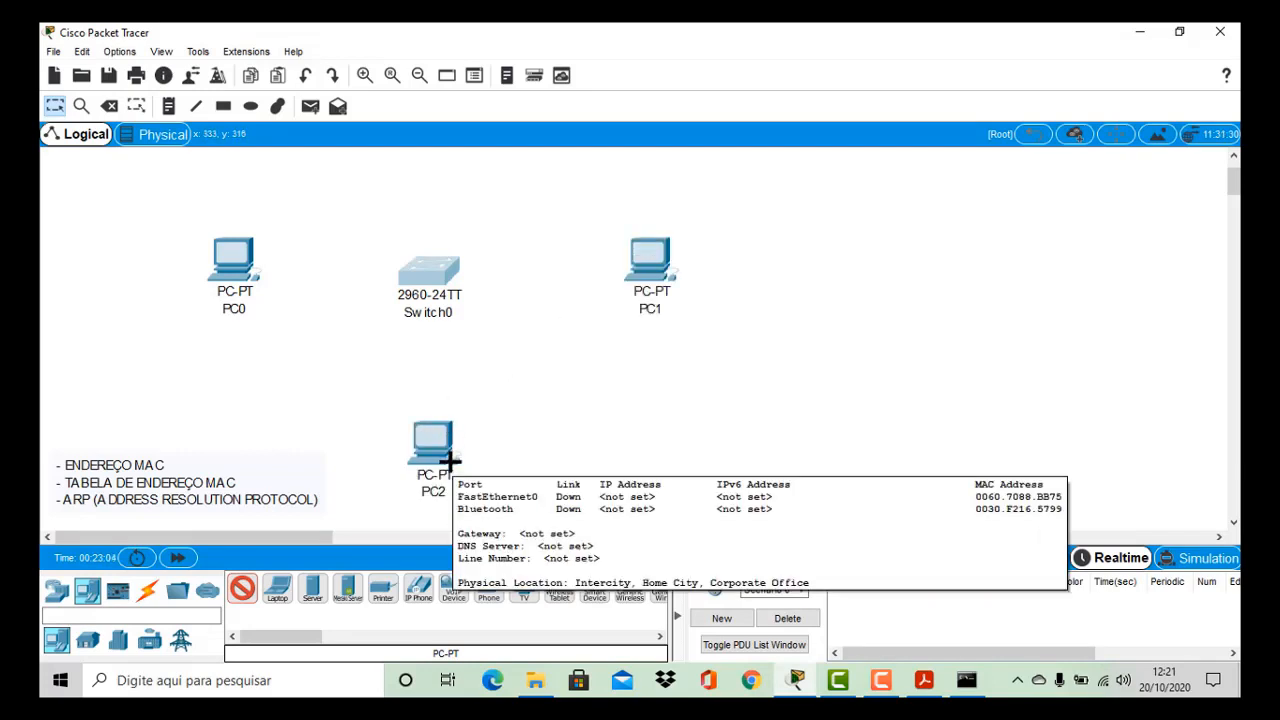
left_click_drag(233, 285, 165, 254)
left_click_drag(426, 276, 367, 238)
left_click_drag(450, 452, 380, 405)
left_click_drag(378, 245, 404, 243)
left_click_drag(650, 255, 633, 225)
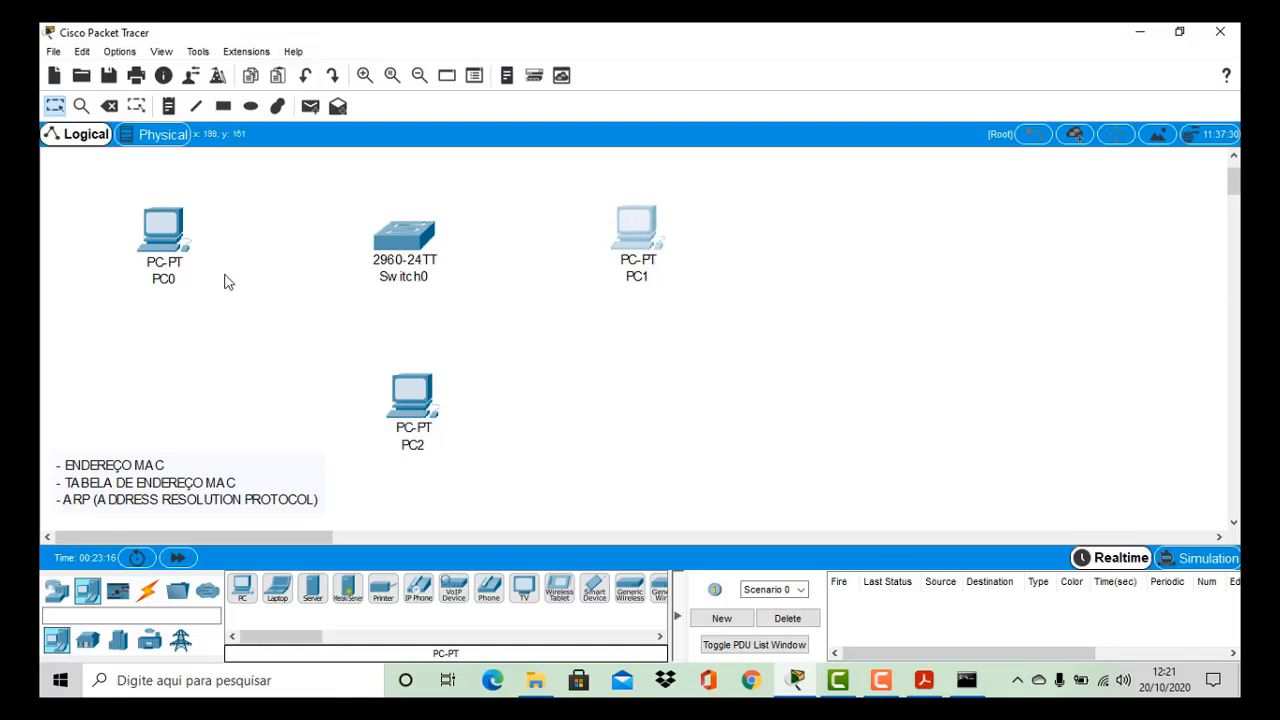
Rename PC0 to PC-1 and PC1 to PC2_, closing the lower PC's configuration window if it opens
left_click(164, 284)
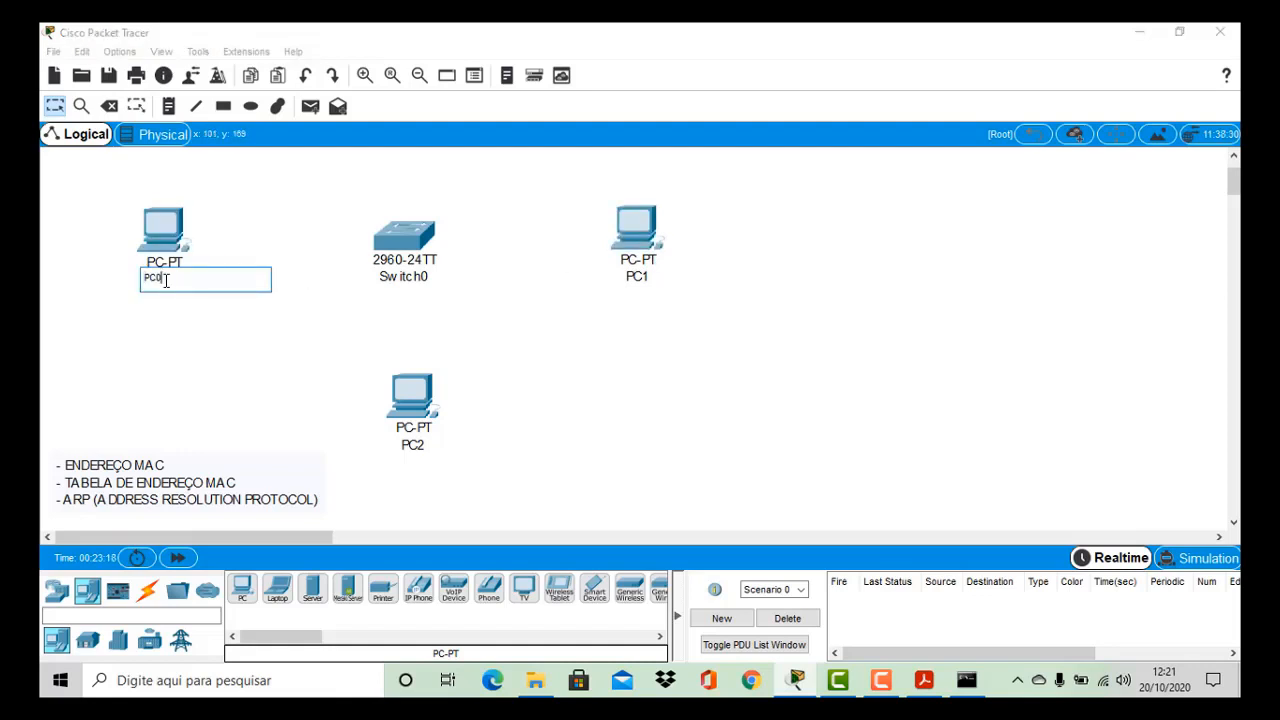
key("BackSpace")
type("-1")
left_click(638, 277)
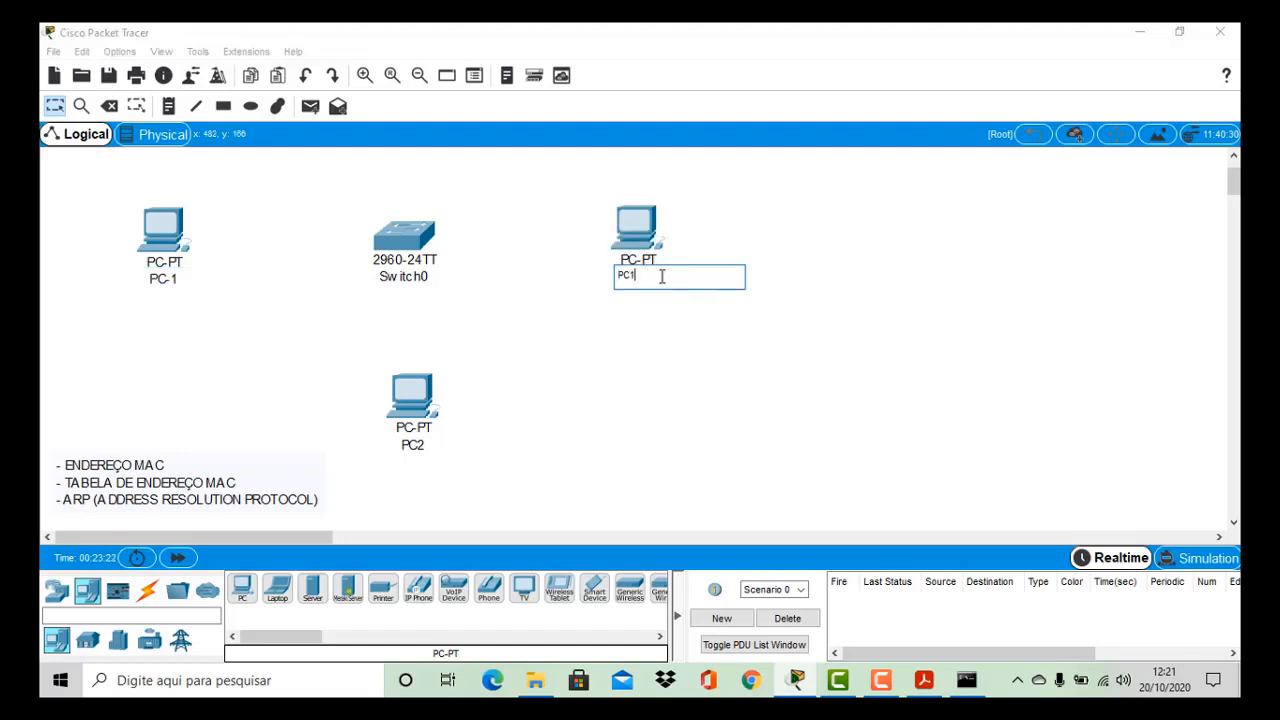
key("BackSpace")
type("2")
left_click(412, 398)
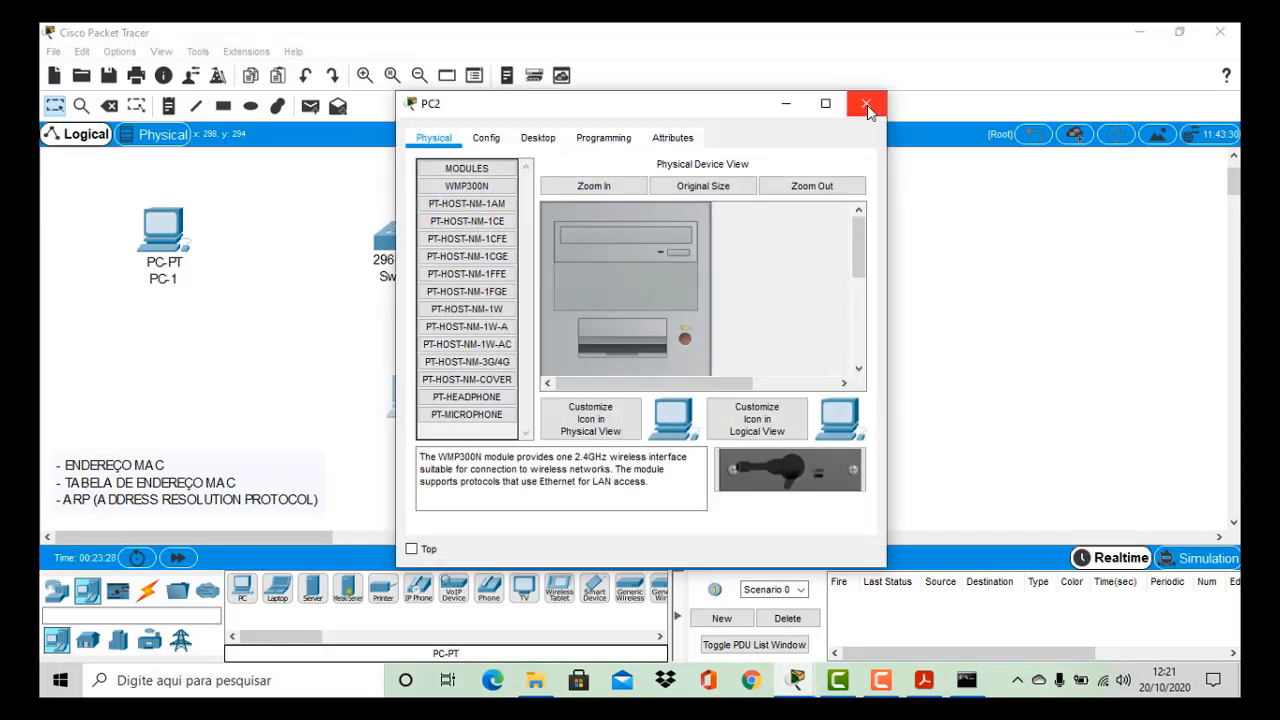
left_click(866, 104)
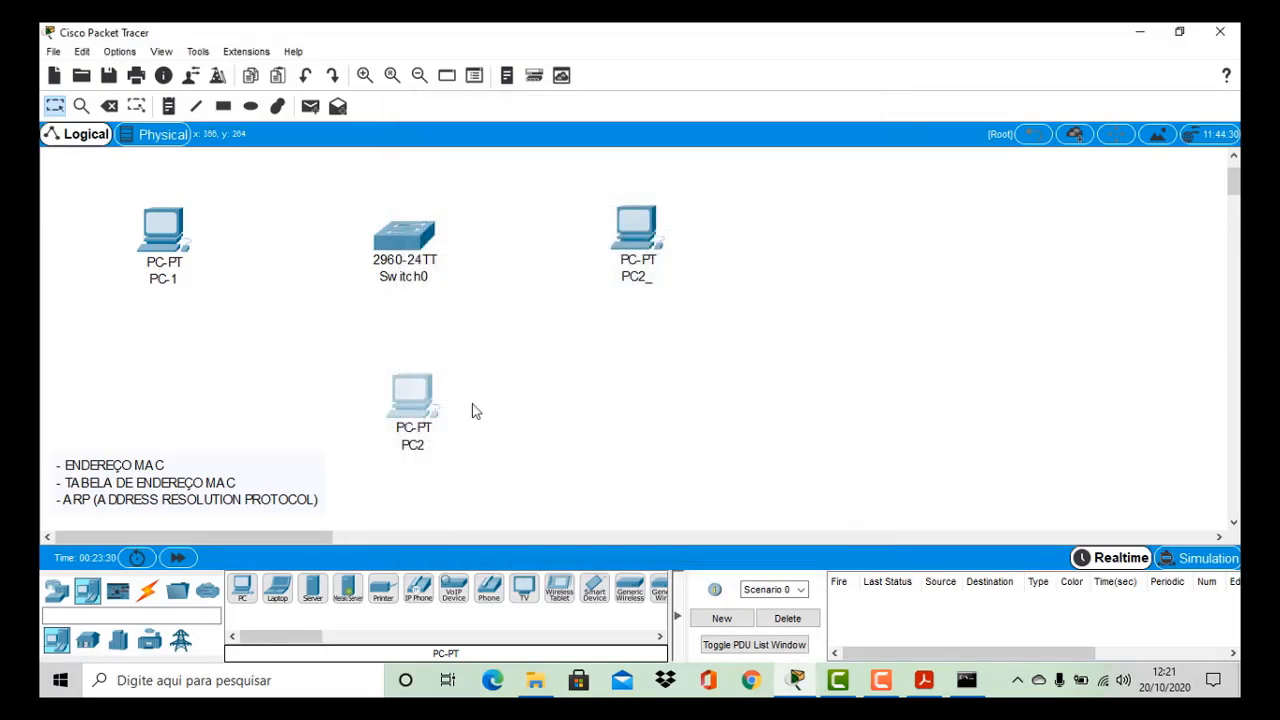
Rename the PC below the switch as PC-3 and the PC opposite PC-1 as PC-2
left_click(426, 446)
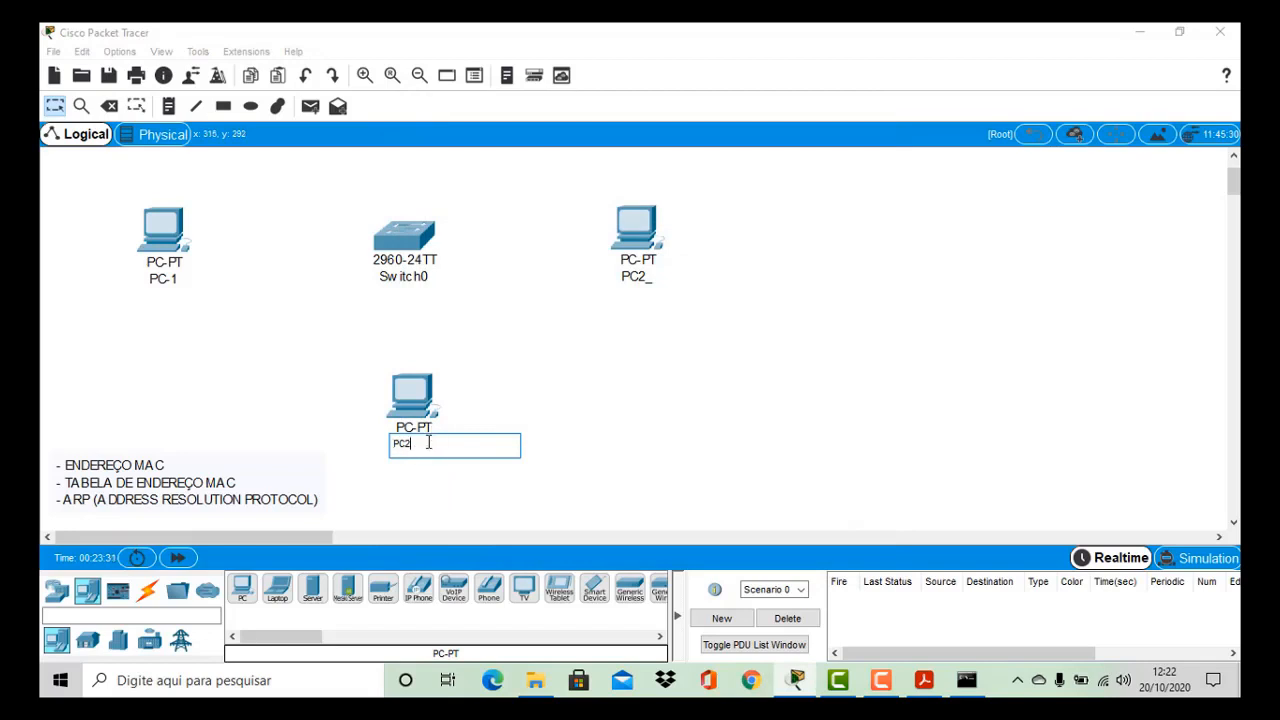
key("BackSpace")
type("-3")
left_click(639, 277)
key("BackSpace")
type("-2")
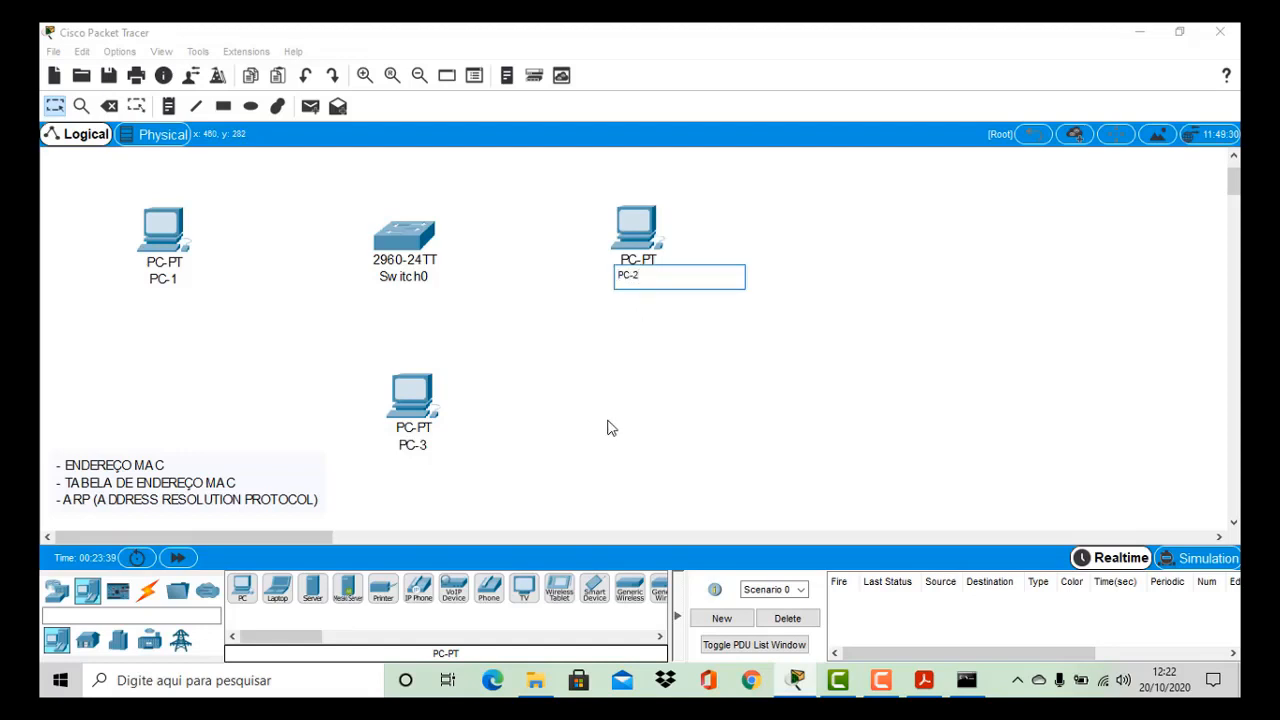
left_click(607, 428)
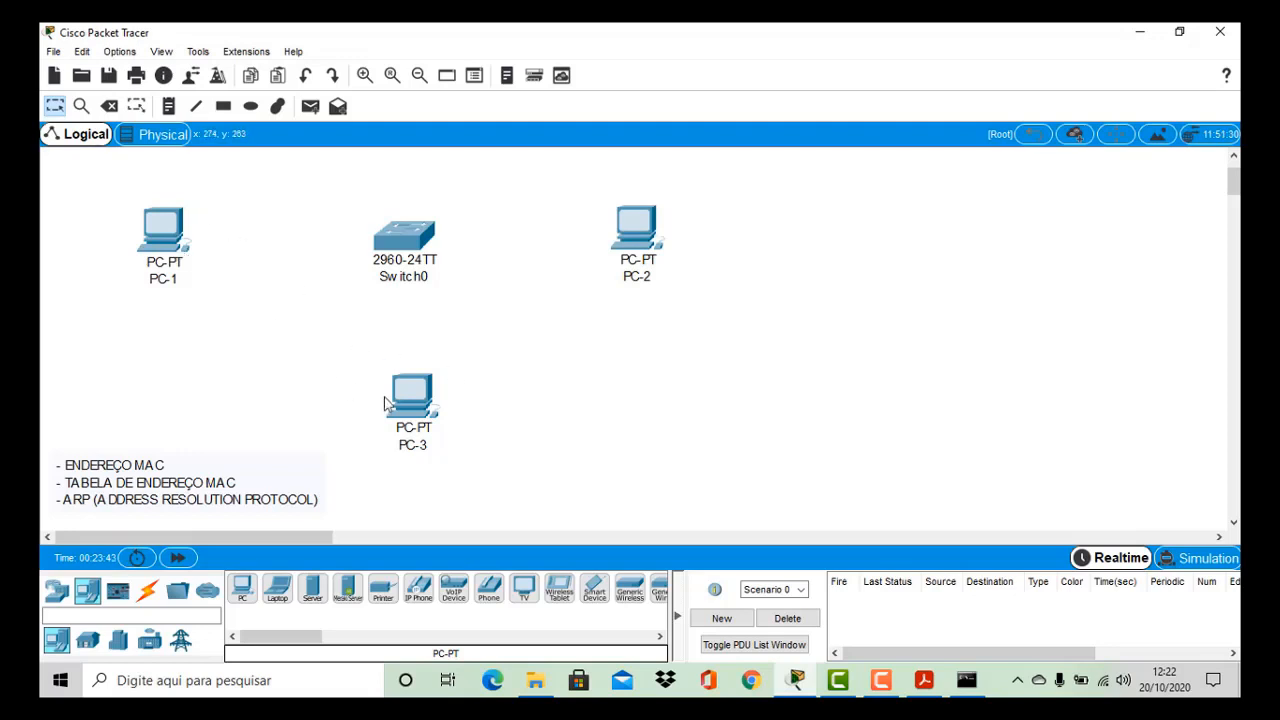
mouse_move(636, 277)
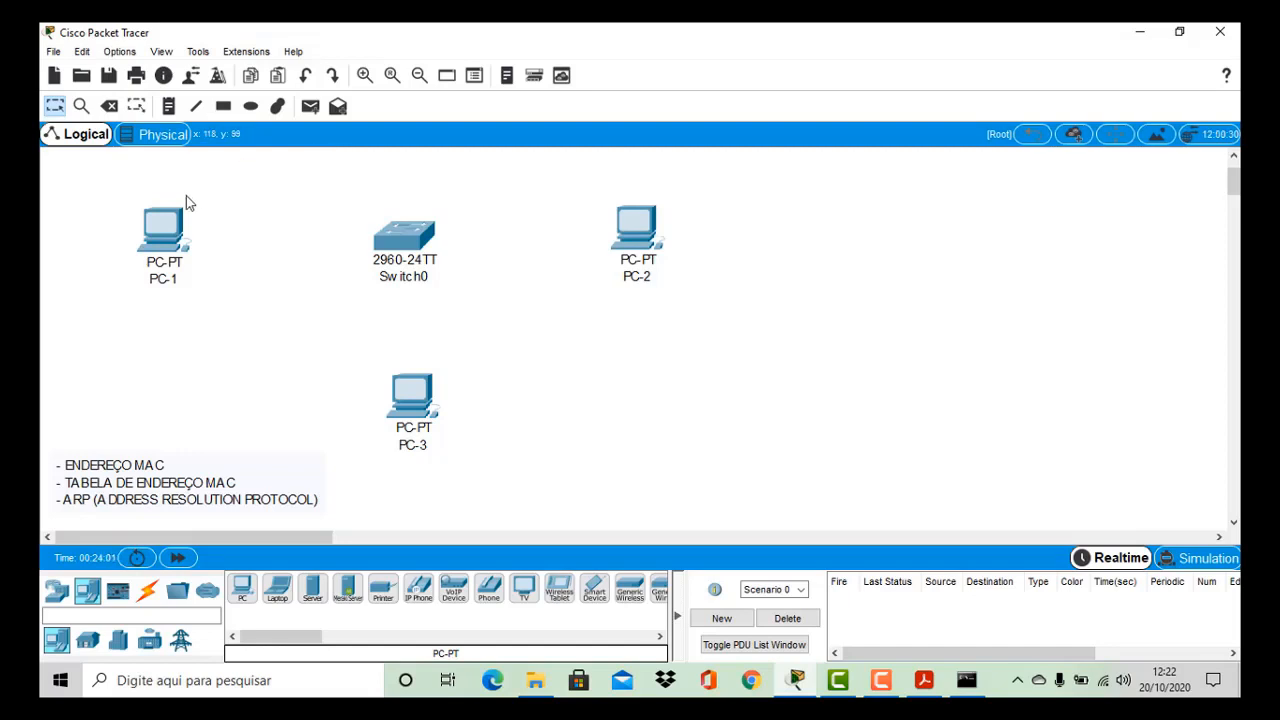
Add a note beneath PC-1 with "IP: 10.0.0.1" on one line and "MAC:" on the line below
left_click(168, 105)
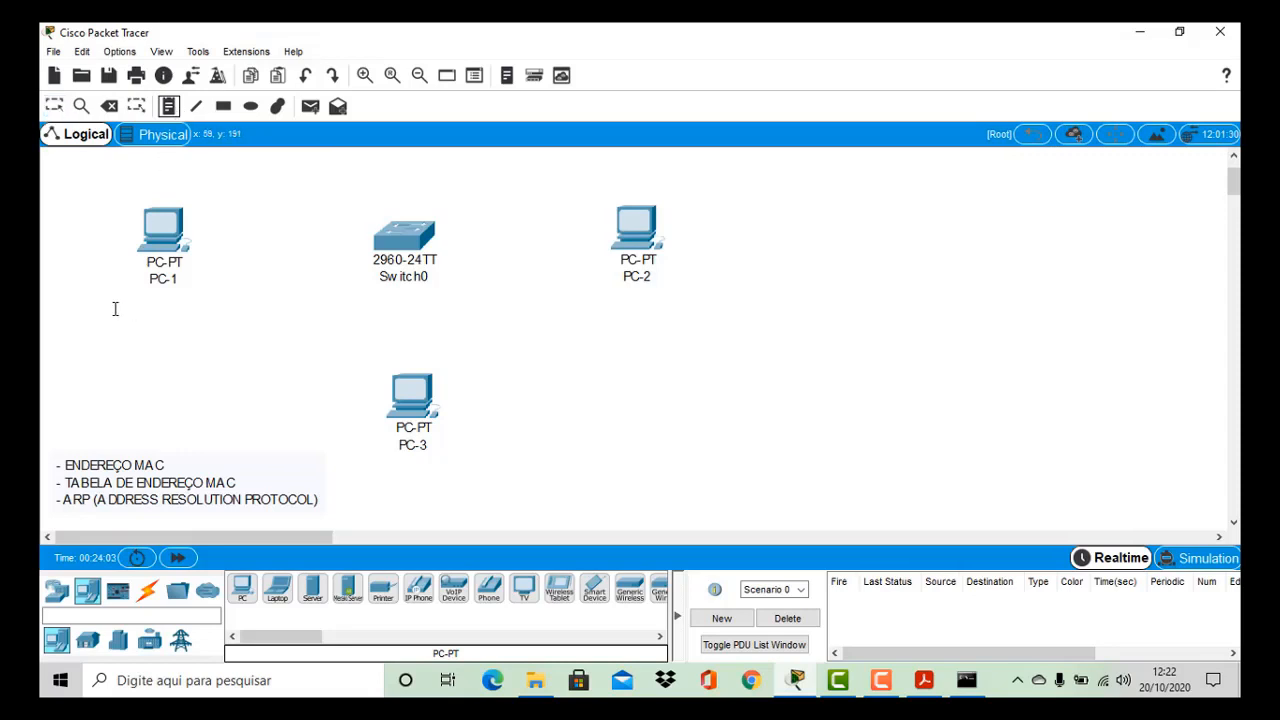
left_click(115, 311)
type("IP")
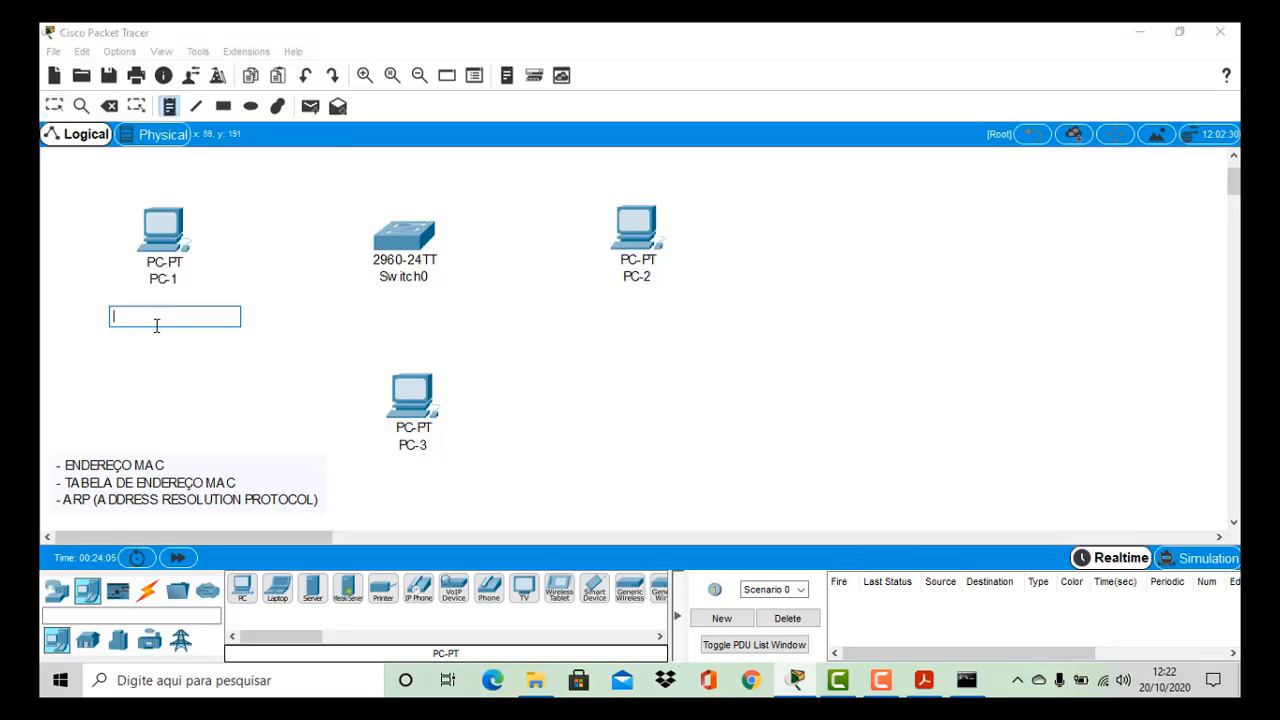
type(": 10.0.0")
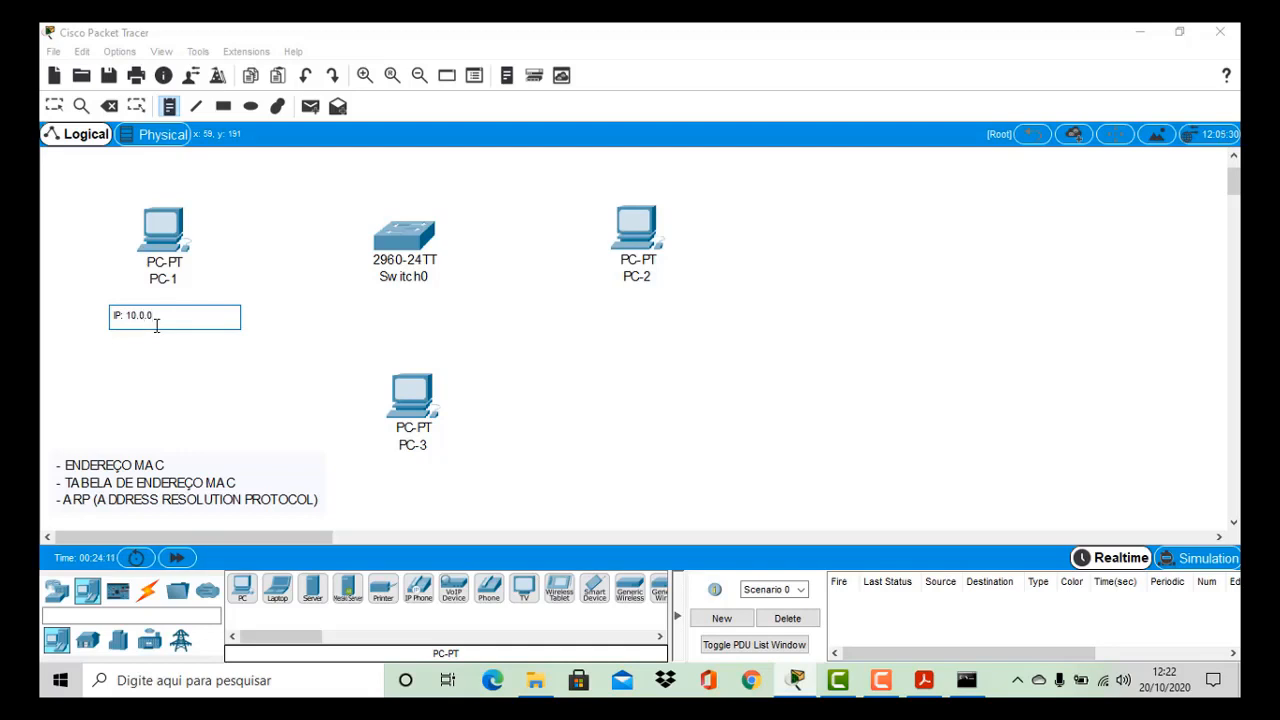
type(".1")
key("Return")
type("MAC")
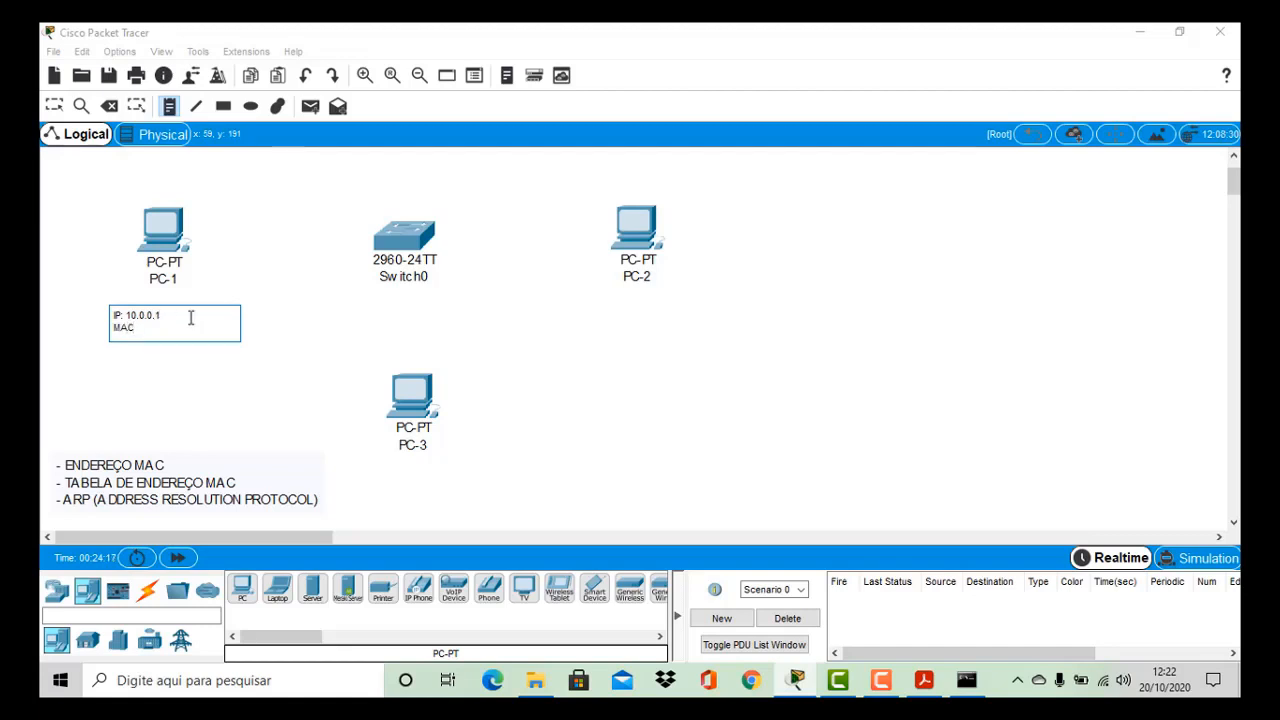
type(":")
key("Escape")
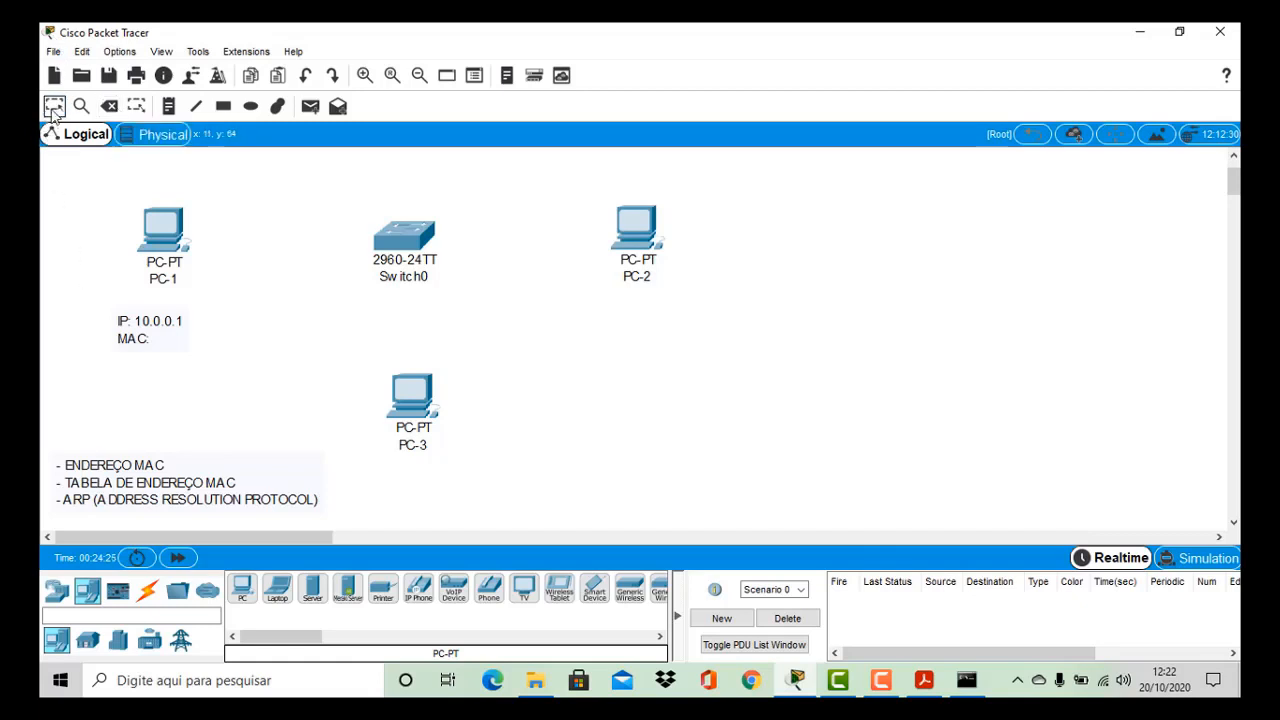
Copy the IP and MAC note to a spot beside PC-3 and move the original up closer to PC-1
left_click_drag(57, 252, 206, 366)
left_click_drag(84, 292, 218, 358)
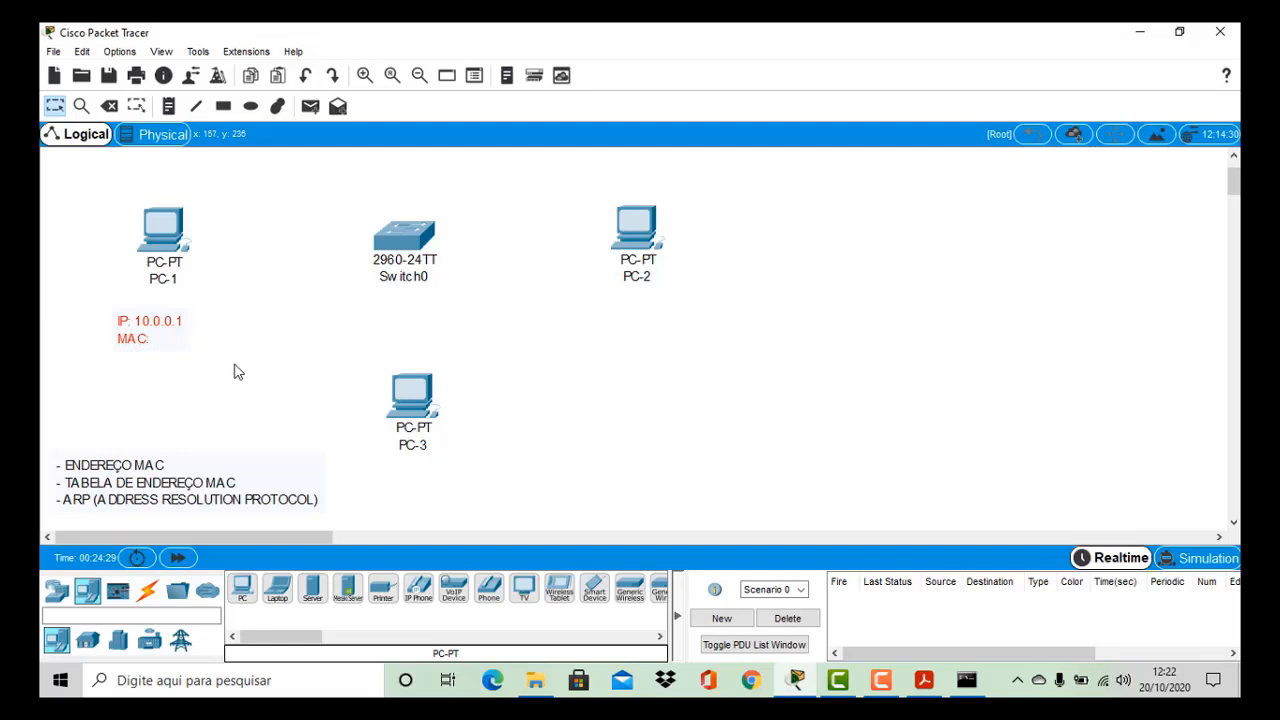
key("ctrl+c")
key("ctrl+v")
left_click_drag(140, 279, 486, 457)
left_click_drag(143, 334, 143, 320)
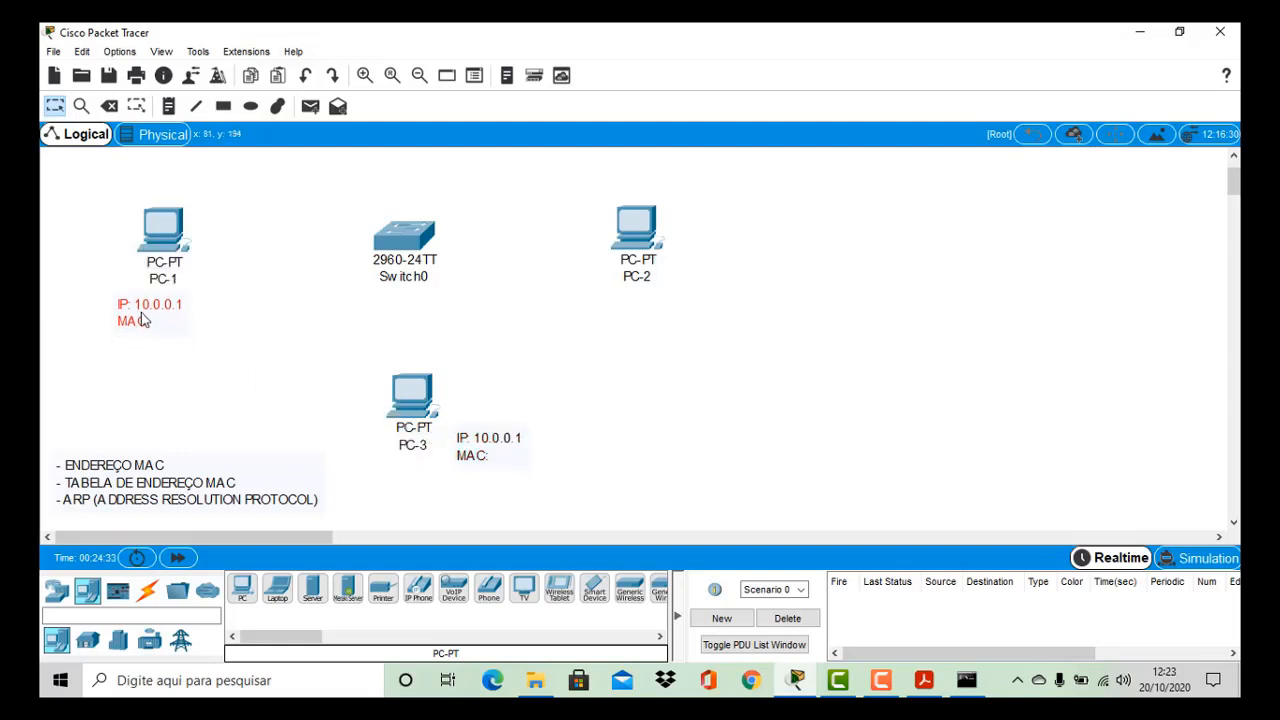
left_click(498, 451)
left_click(498, 452)
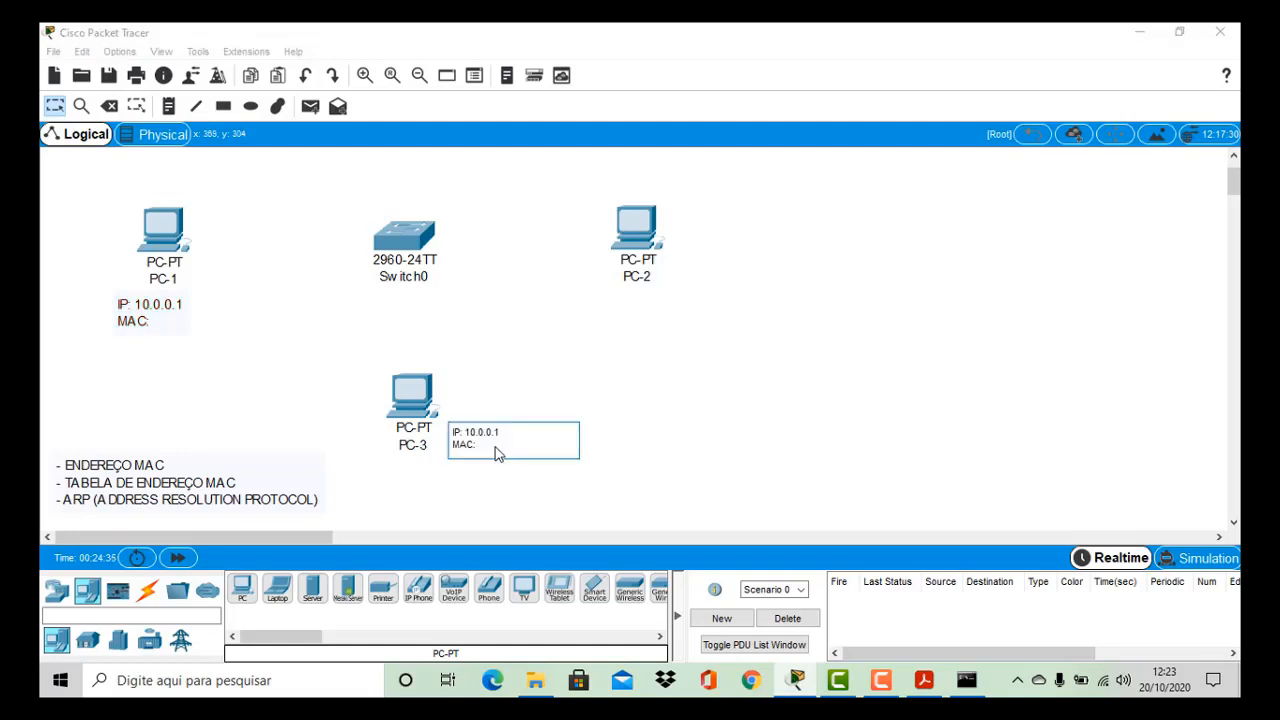
left_click(629, 469)
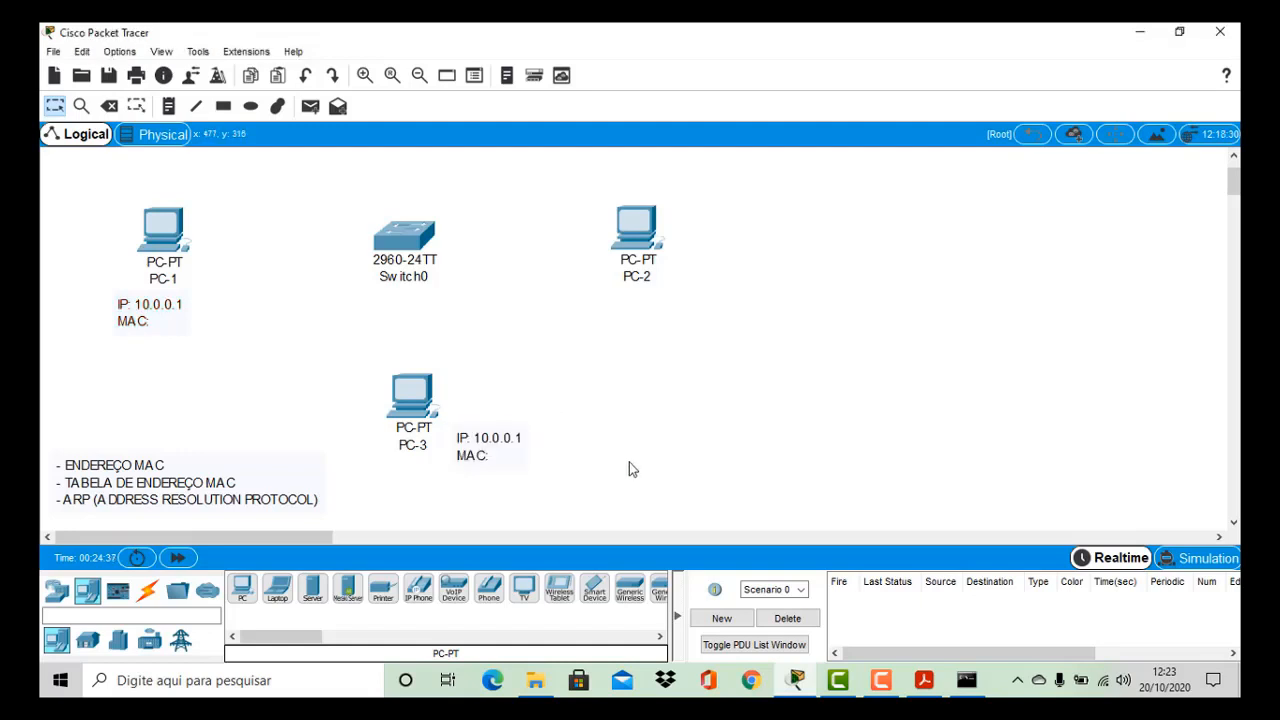
Paste another copy of the IP and MAC note beneath PC-2 and set its IP to 10.0.0.2
key("ctrl+v")
left_click_drag(163, 286, 644, 330)
double_click(641, 313)
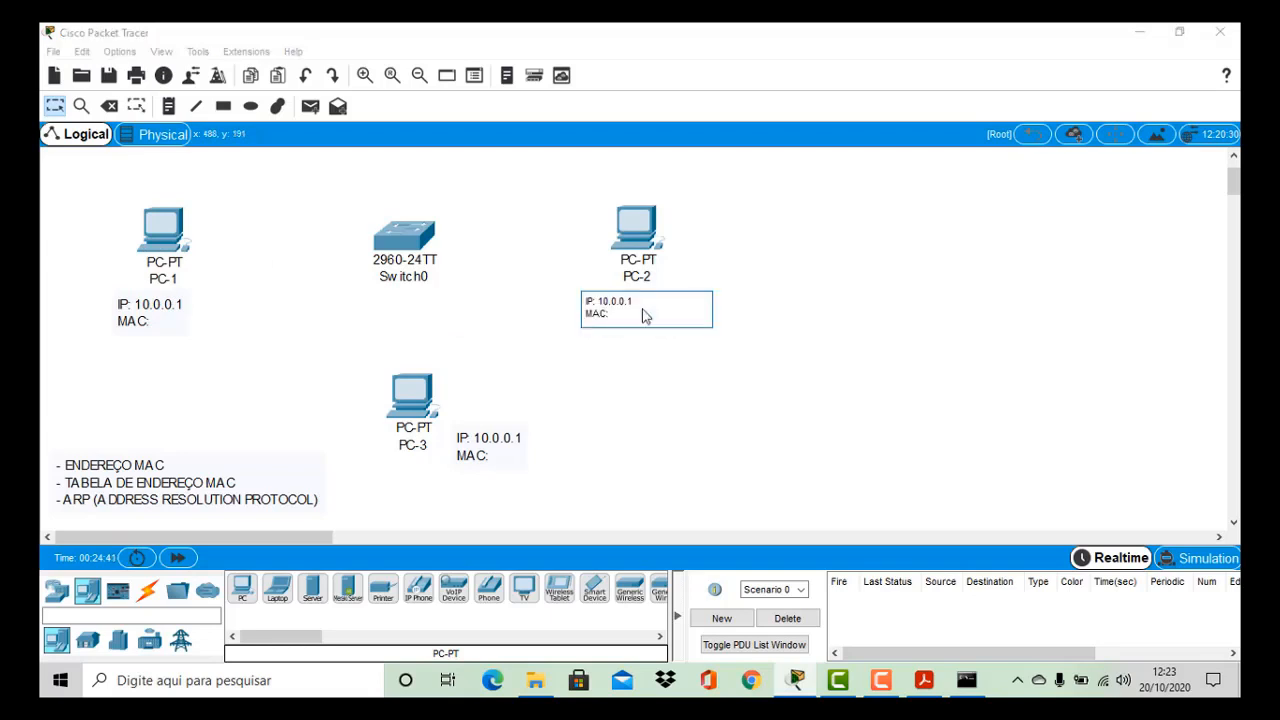
left_click(645, 304)
key("BackSpace")
type("2")
Set the IP in the note beside PC-3 to 10.0.0.3
double_click(516, 438)
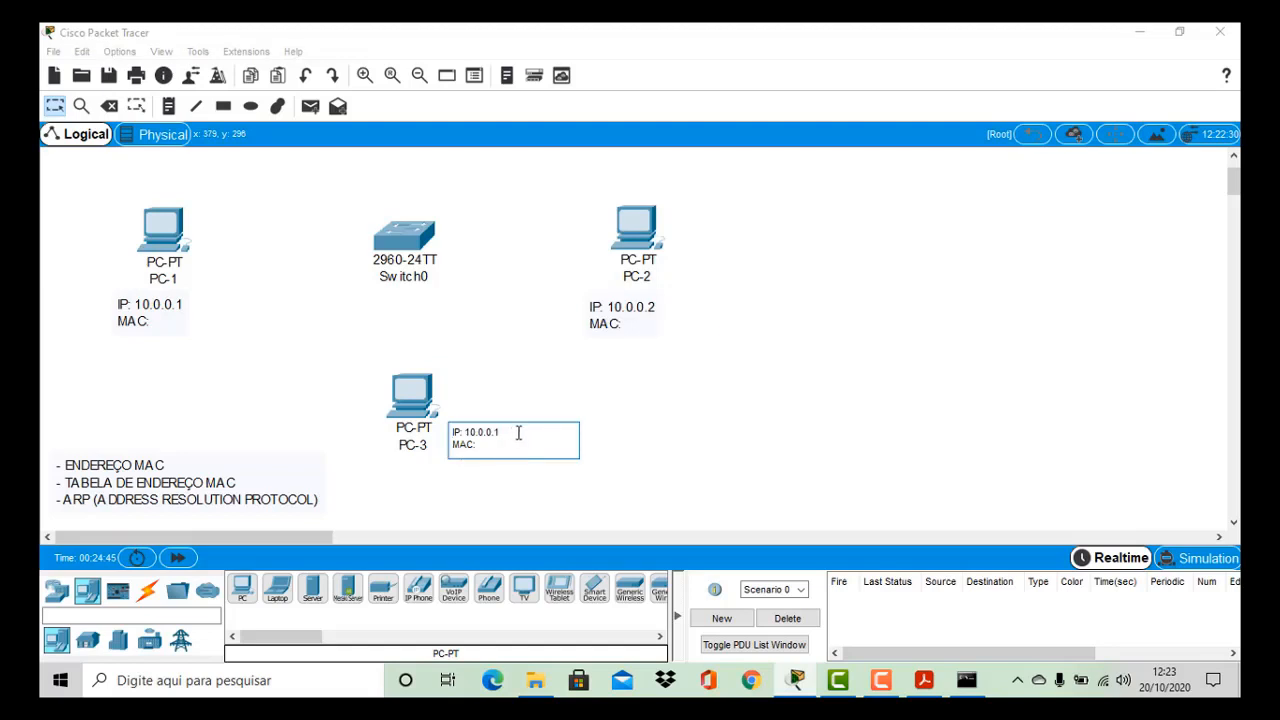
key("BackSpace")
type("3")
left_click(681, 465)
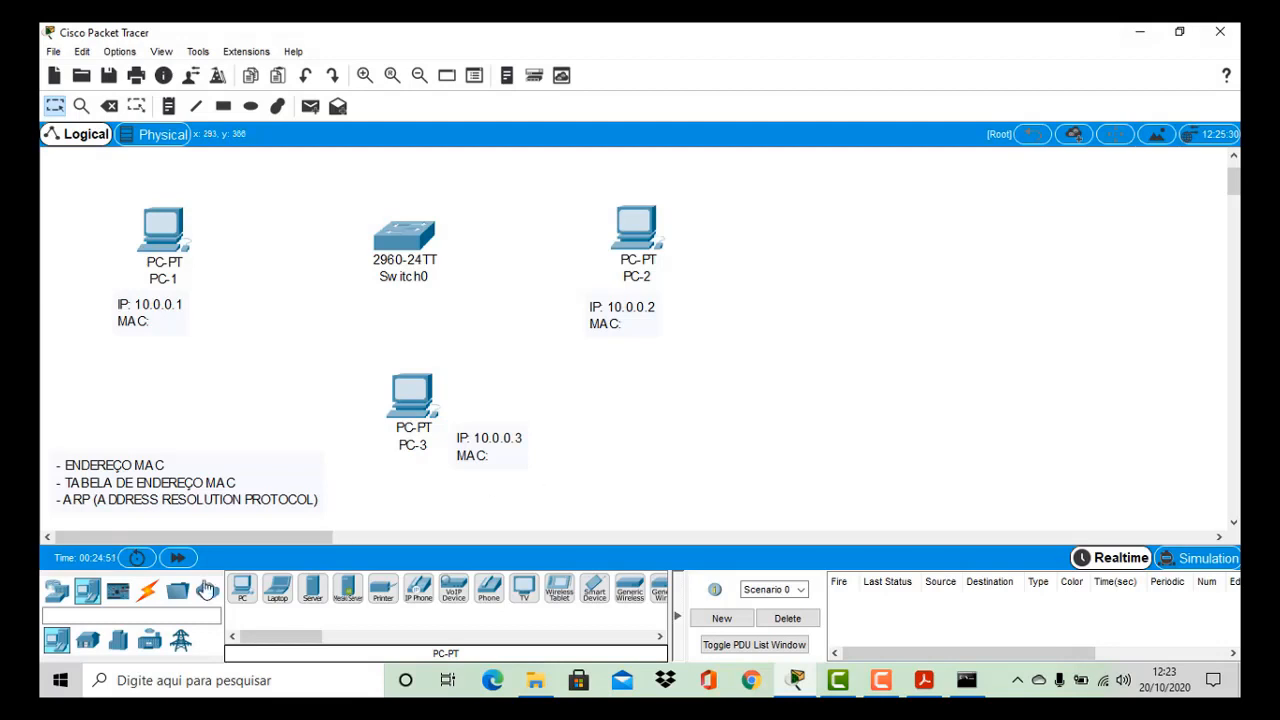
Connect PC-1 to port FastEthernet0/1 of Switch0 with a Copper Straight-Through cable
left_click(147, 591)
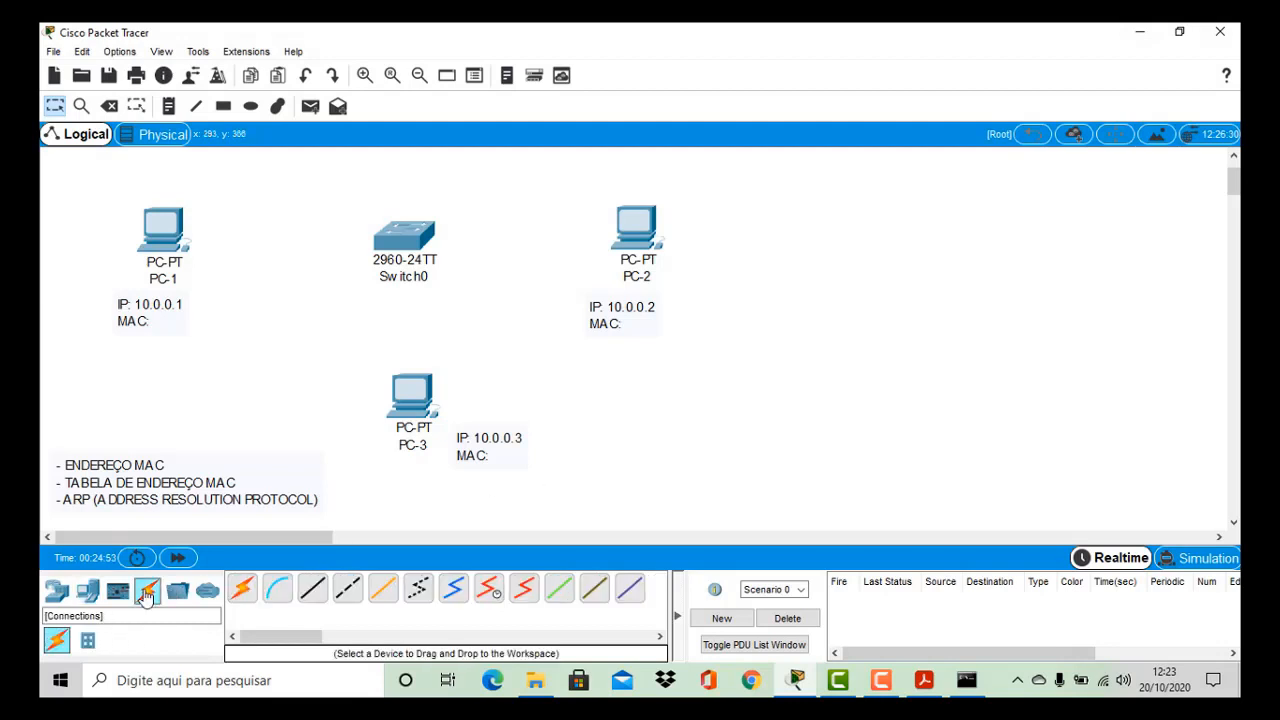
left_click(313, 592)
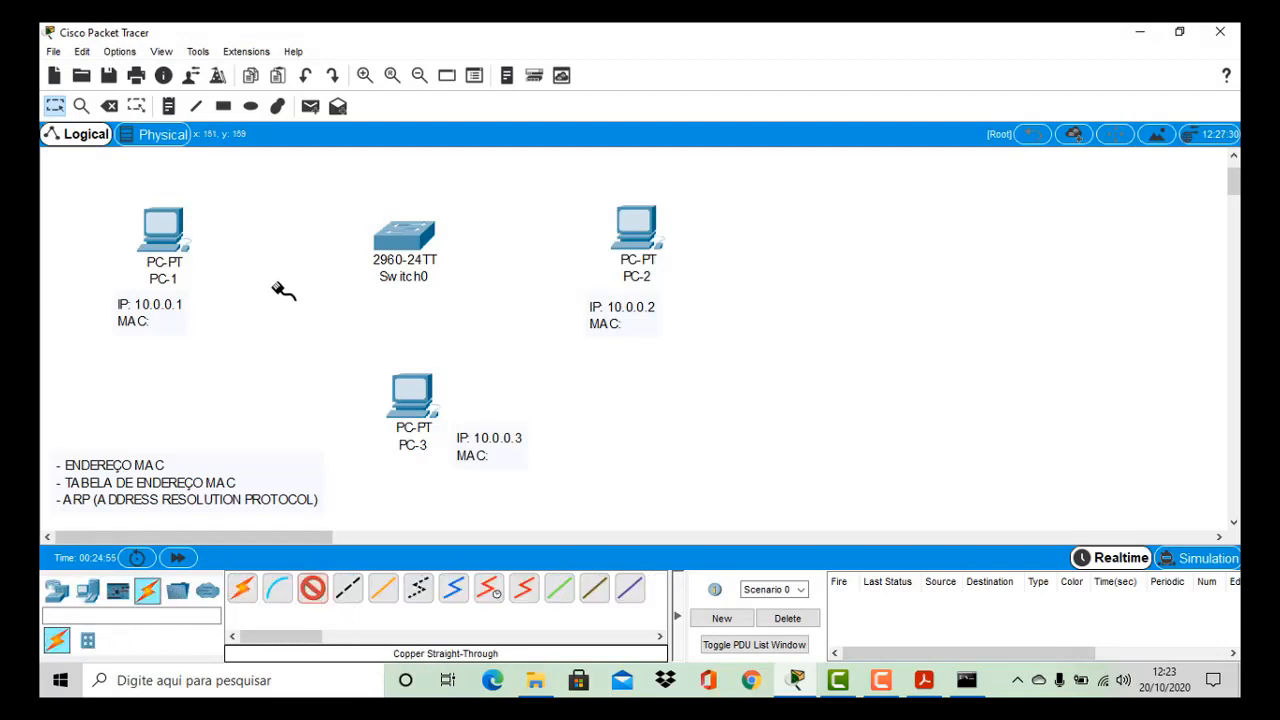
left_click(172, 228)
left_click(256, 292)
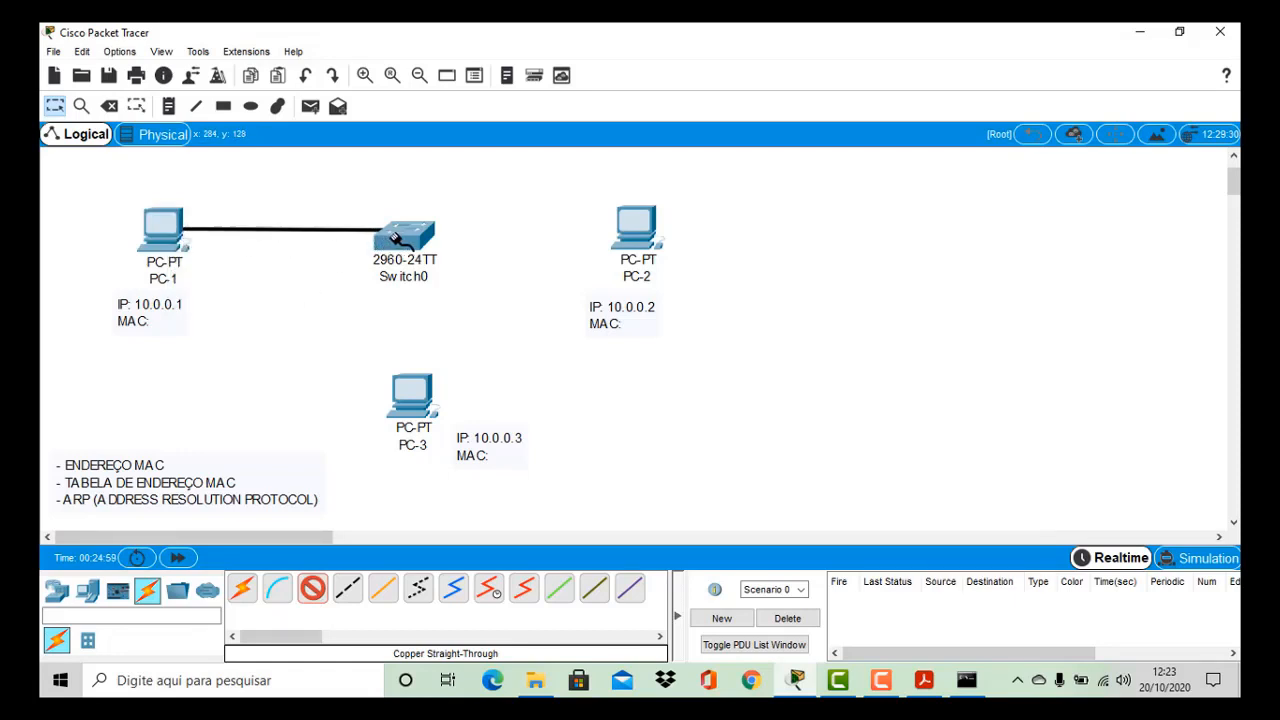
left_click(390, 236)
left_click(500, 58)
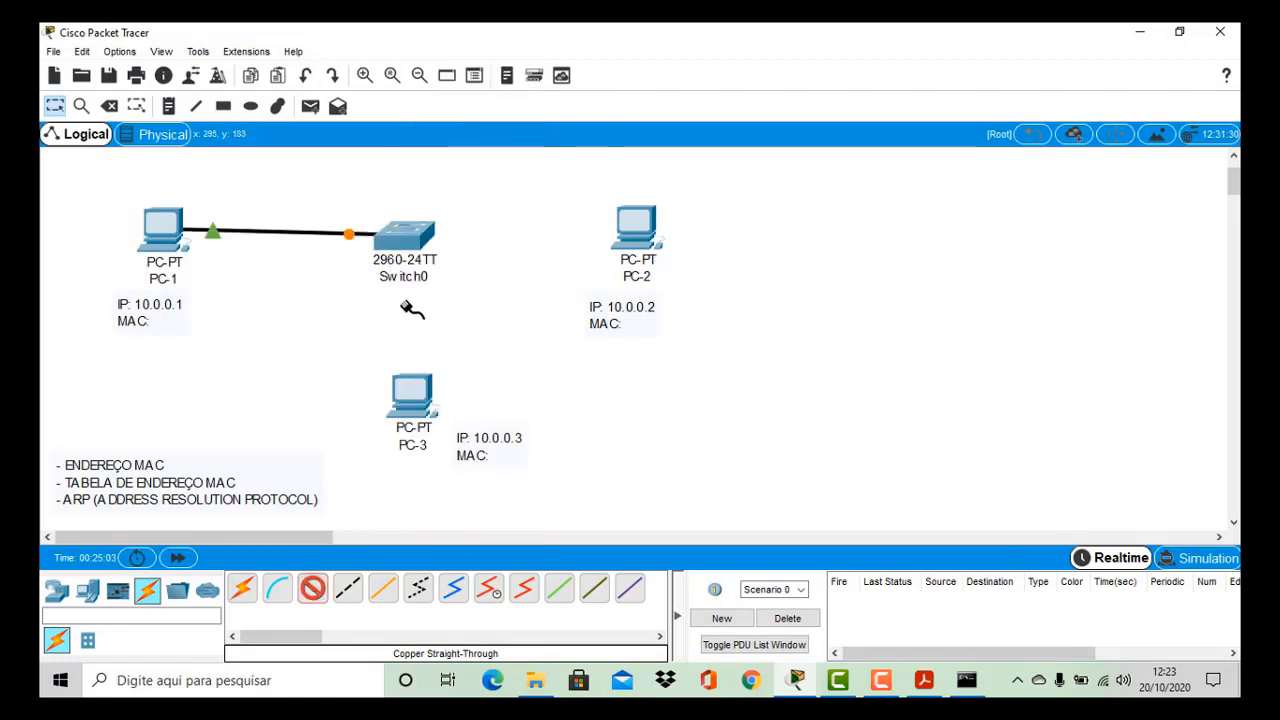
Connect port FastEthernet0/2 of Switch0 to PC-2 with a Copper Straight-Through cable
left_click(410, 243)
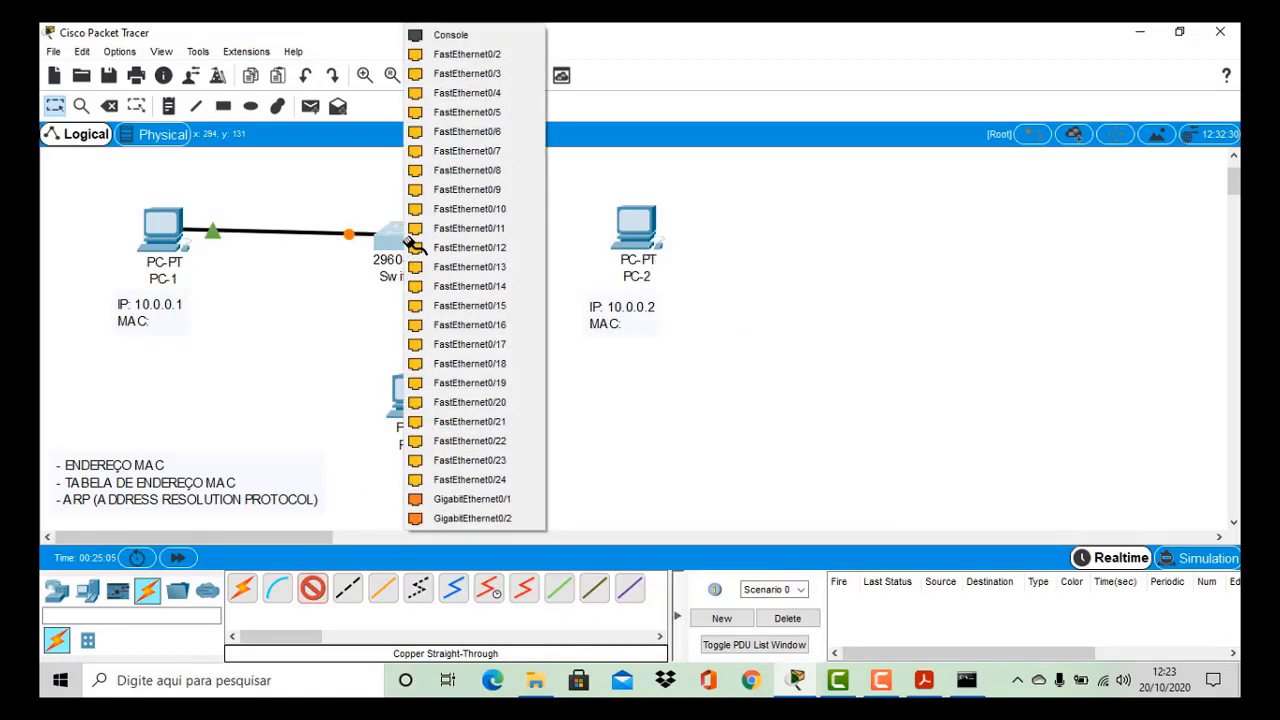
left_click(480, 54)
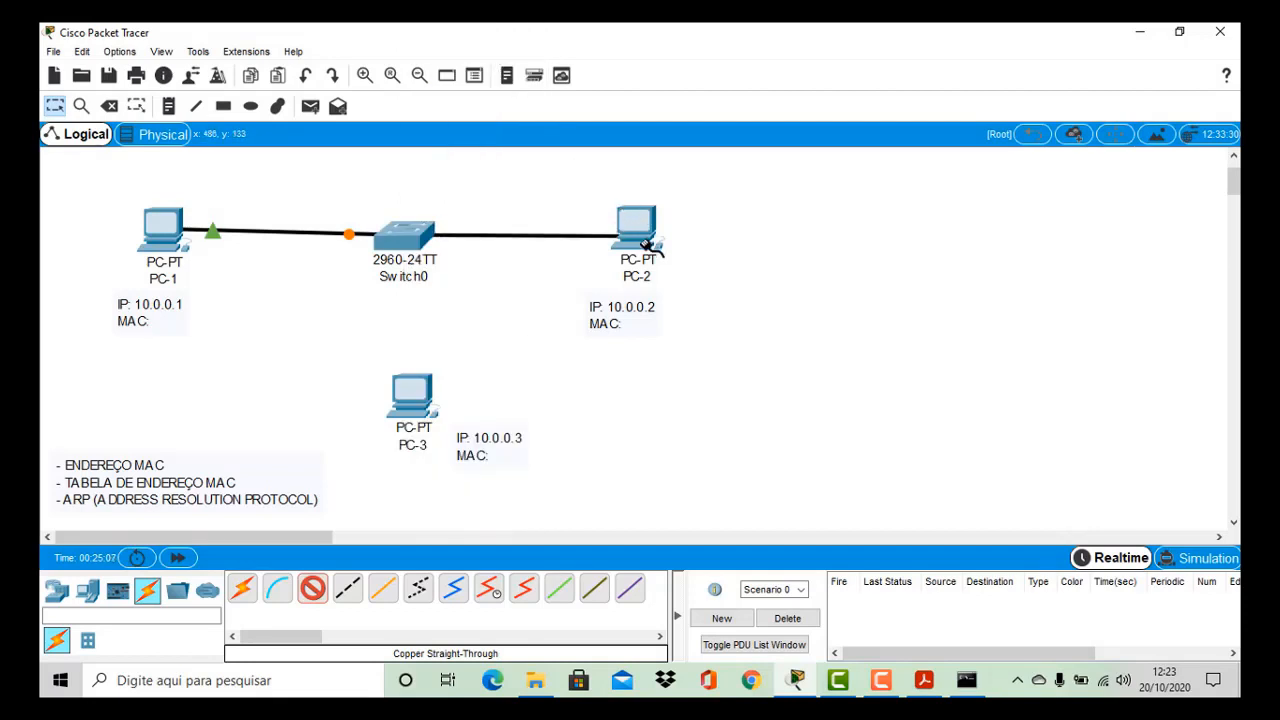
left_click(632, 226)
left_click(713, 307)
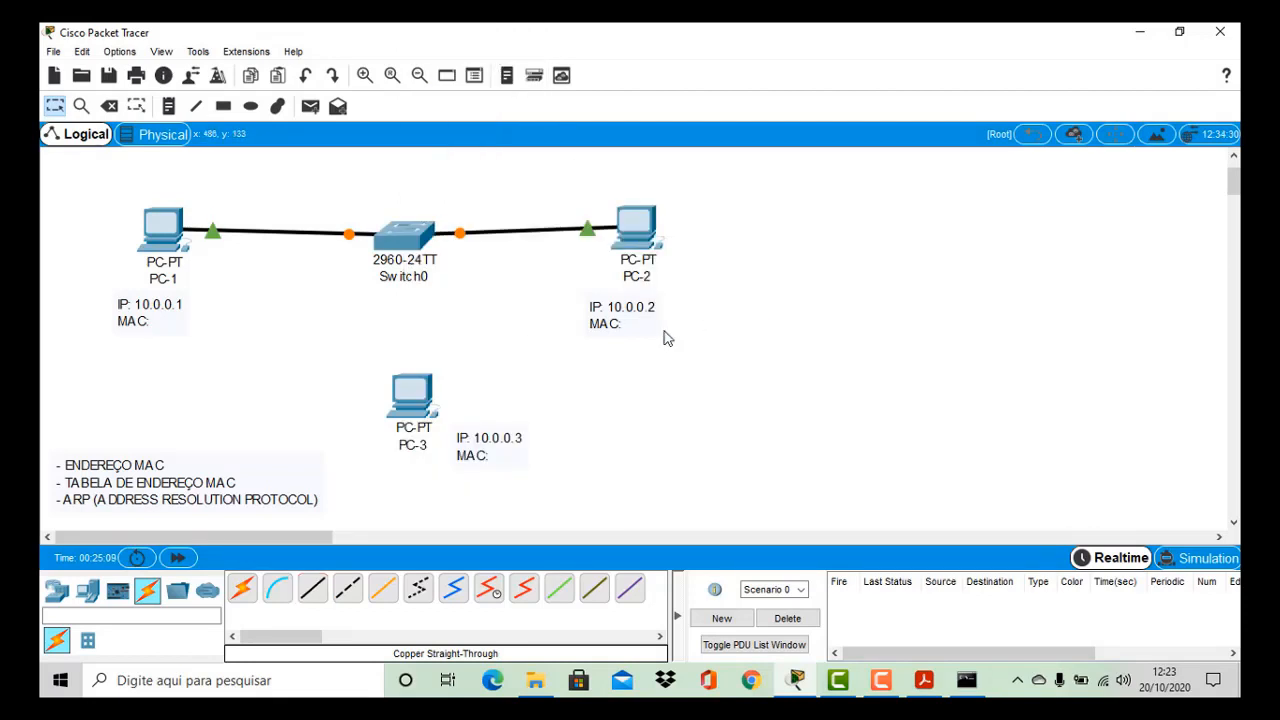
Connect PC-3 to the next free FastEthernet port of Switch0 with a straight-through cable and align PC-3 directly beneath the switch
left_click(416, 408)
left_click(457, 468)
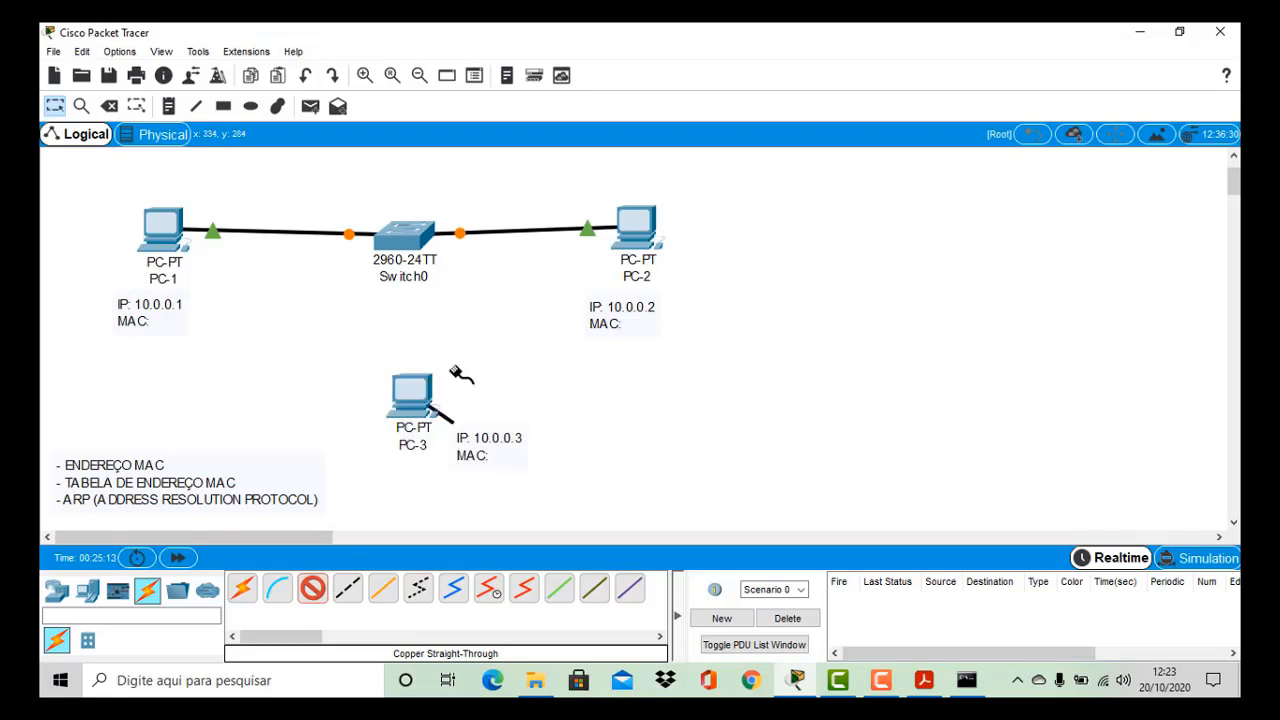
left_click(408, 238)
left_click(466, 55)
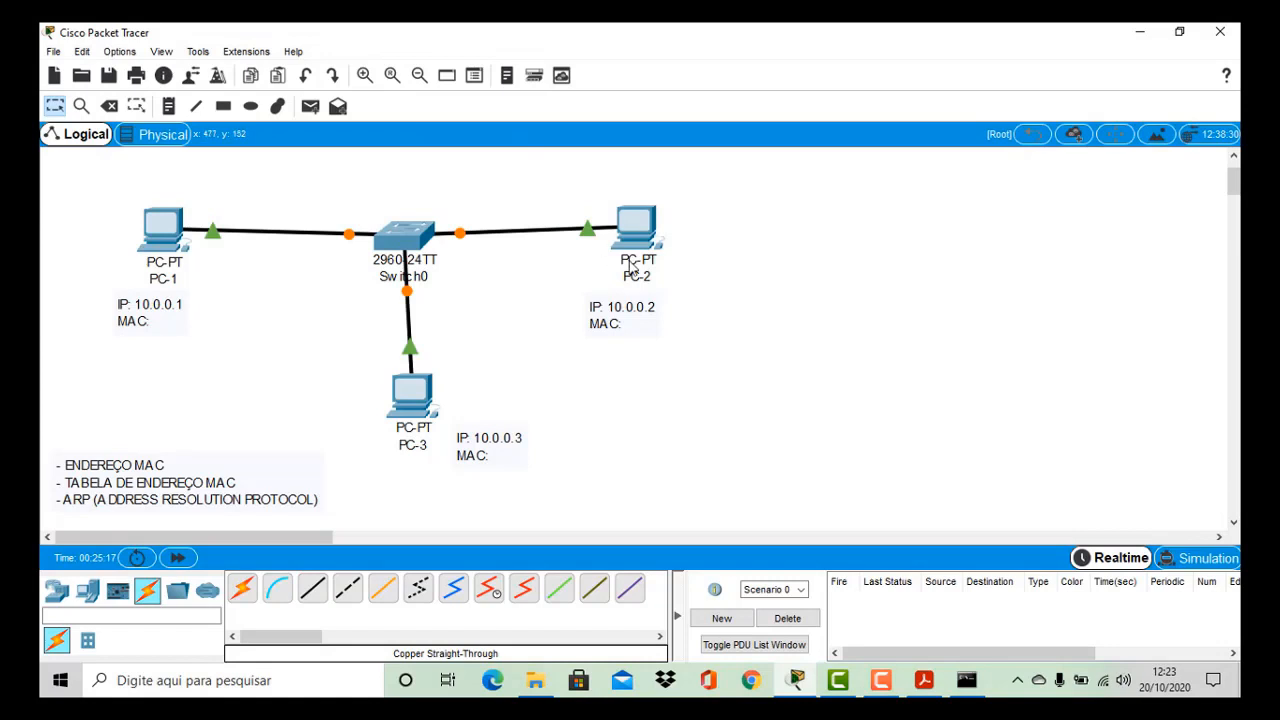
left_click_drag(413, 415, 403, 413)
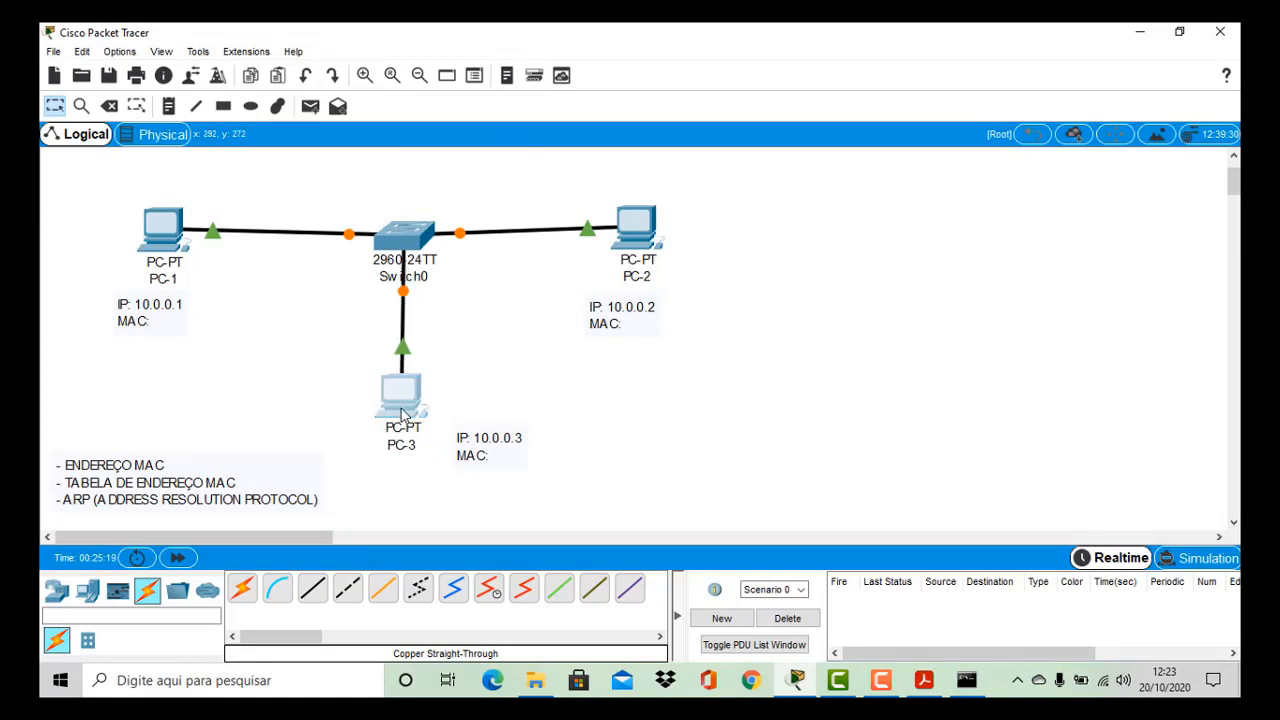
mouse_move(403, 413)
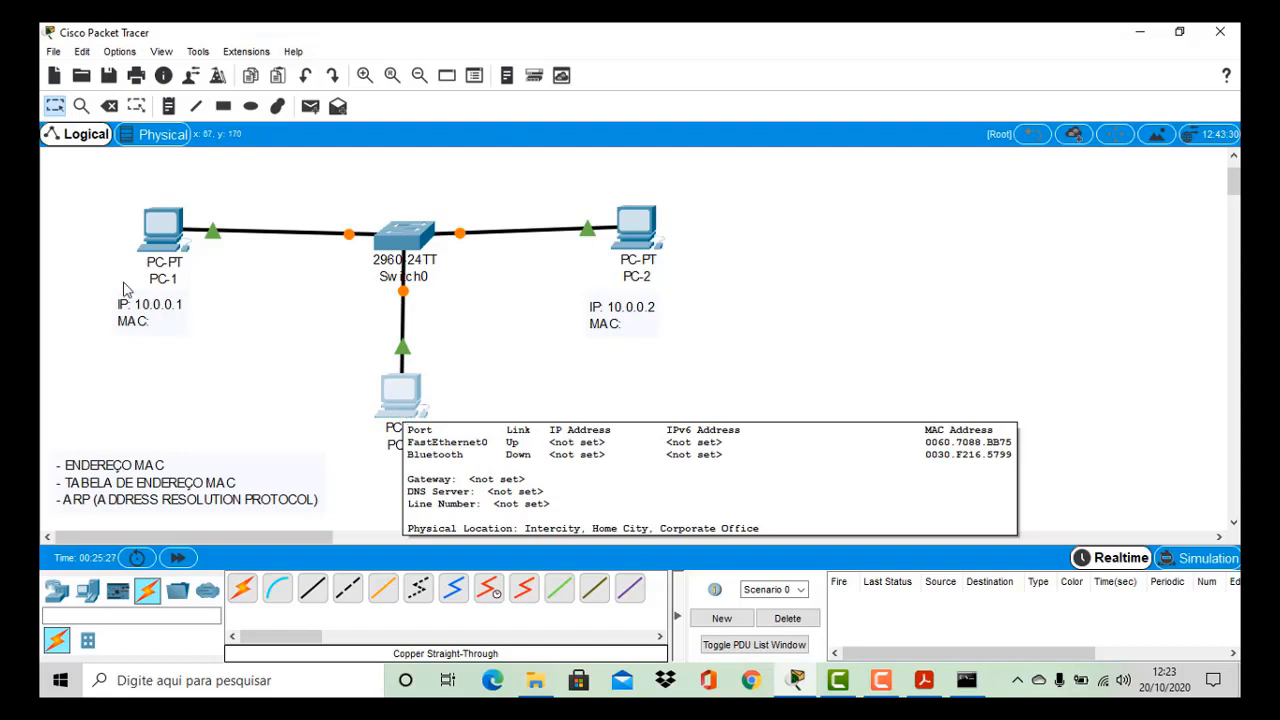
Open PC-1's Command Prompt, with its window moved clear of the topology, and run ipconfig /all
left_click(166, 240)
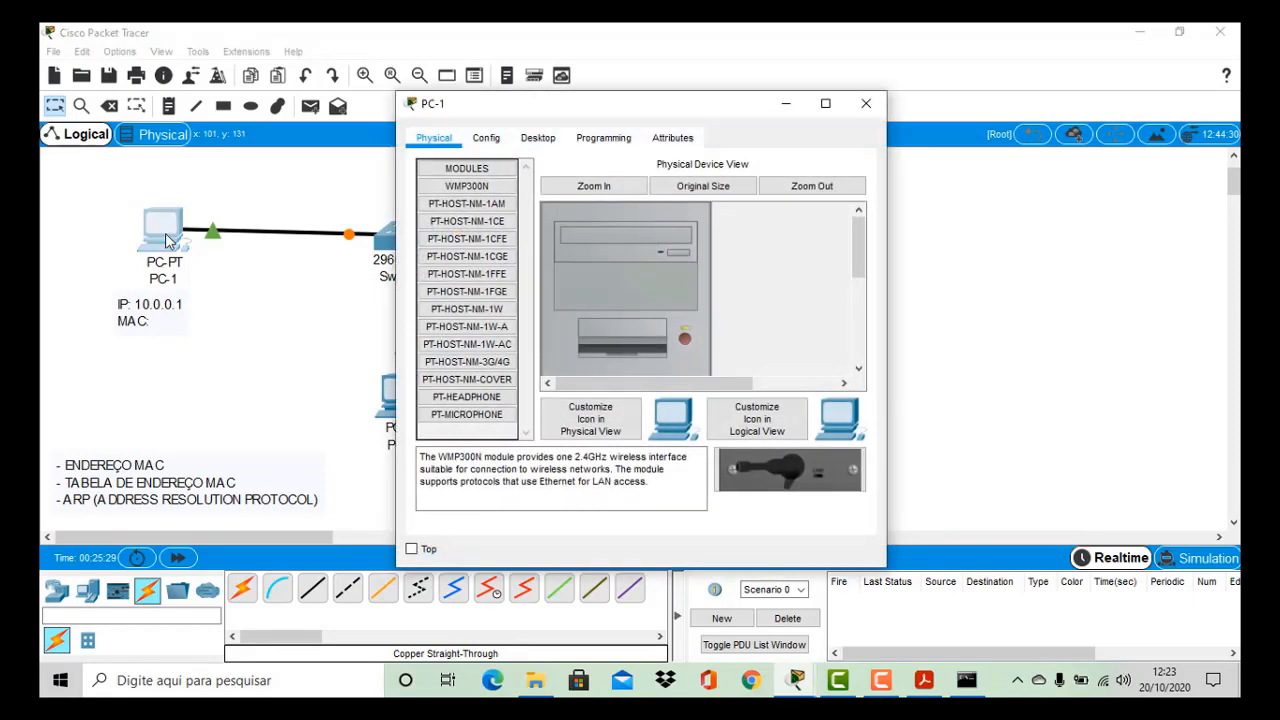
left_click_drag(528, 111, 810, 77)
left_click(829, 106)
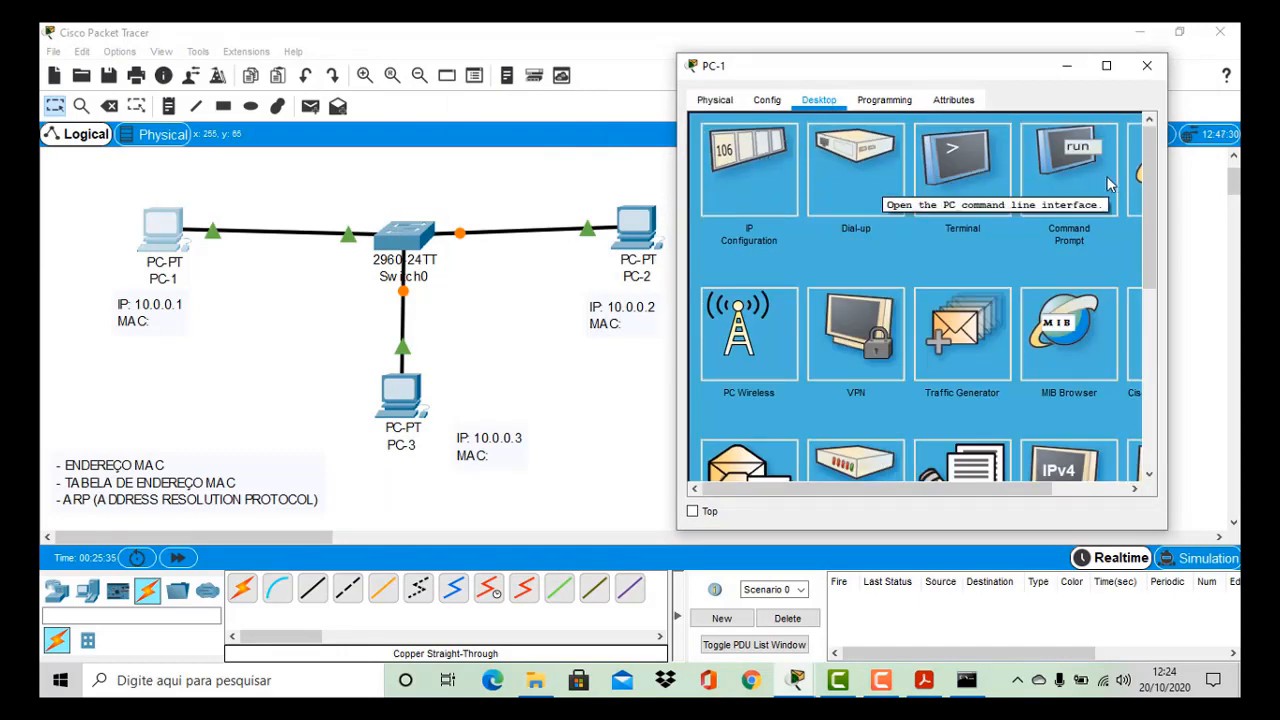
left_click(1057, 166)
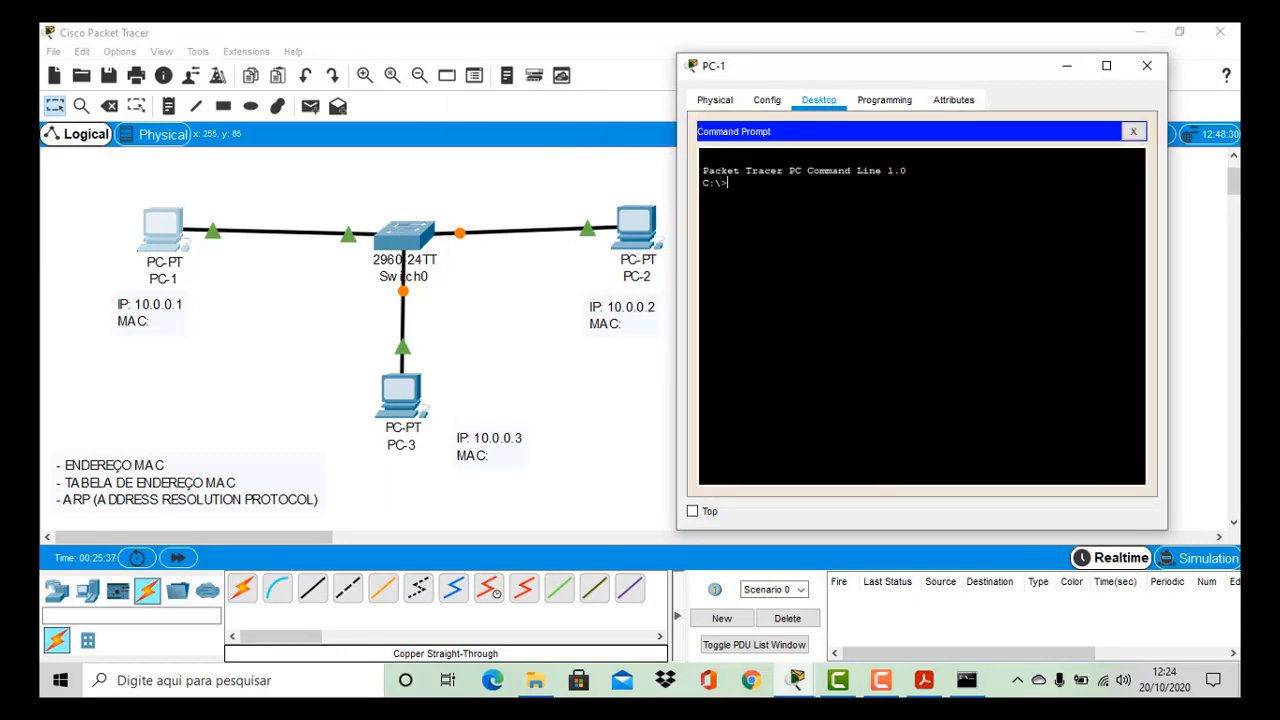
type("ipconfig /all")
key("Return")
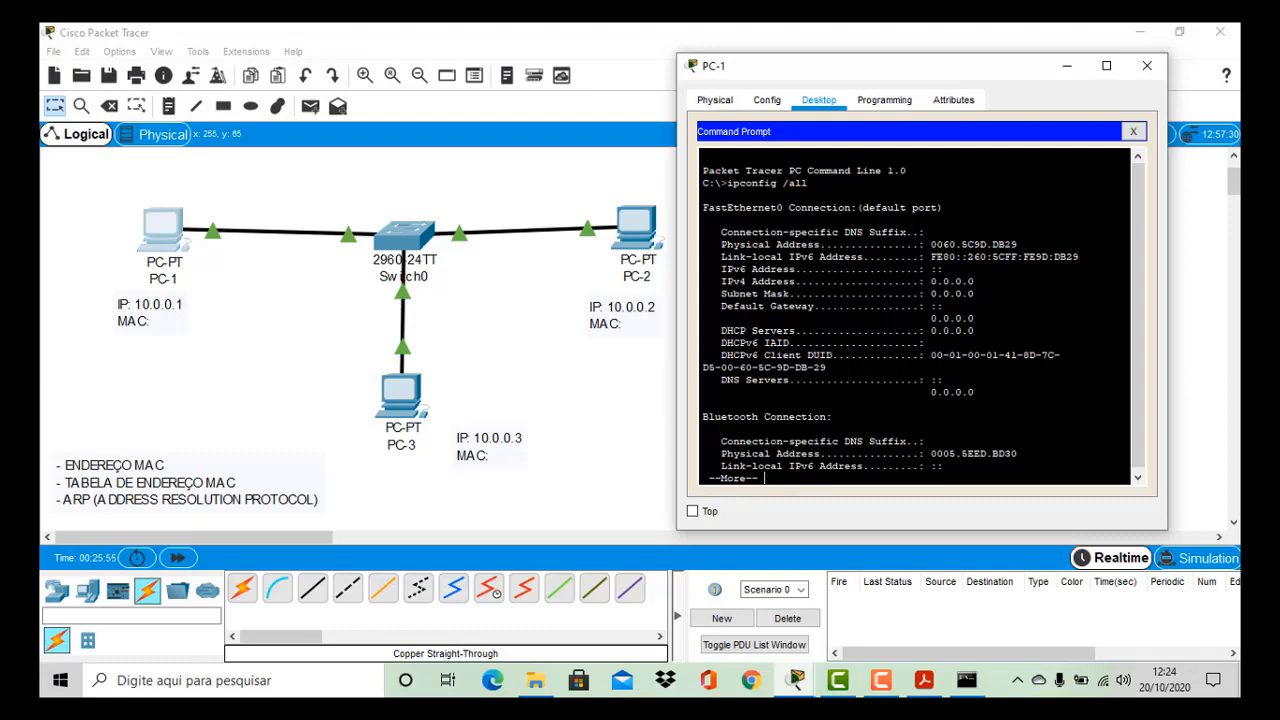
Copy the FastEthernet0 physical address 0060.5C9D.DB29 from PC-1's Command Prompt into the MAC line of the note beneath PC-1
left_click_drag(931, 244, 1018, 245)
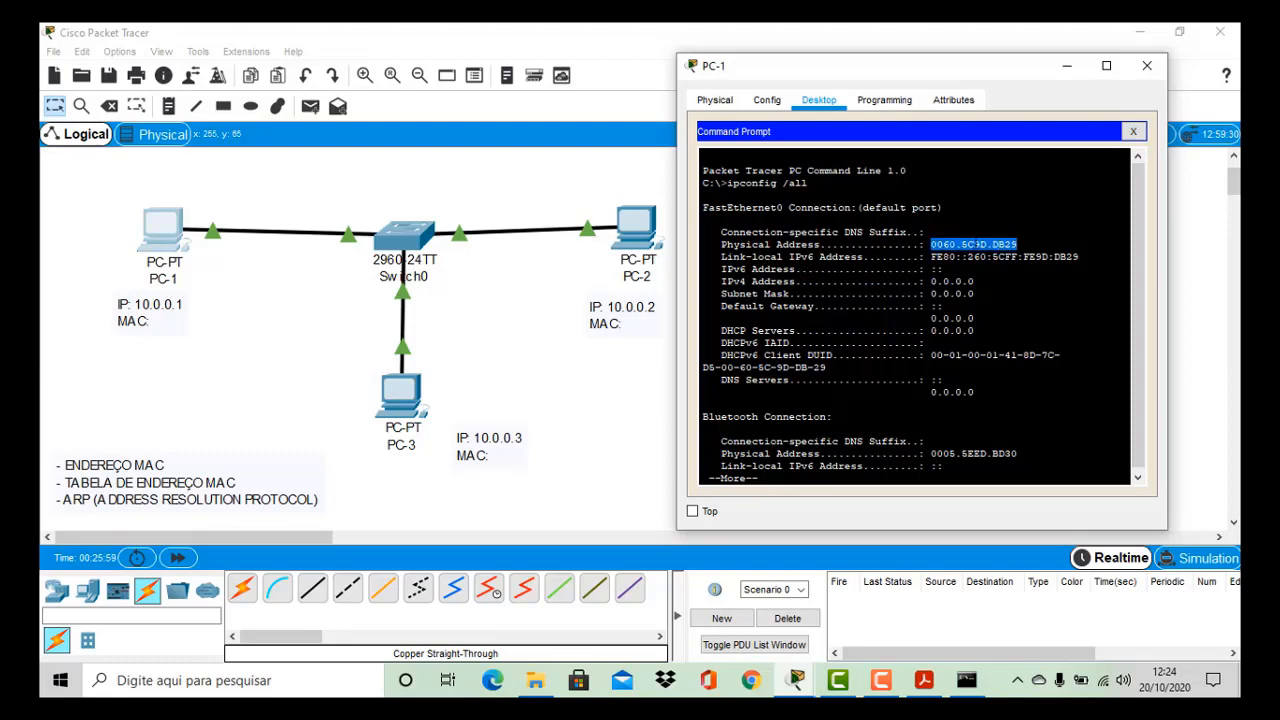
right_click(974, 242)
left_click(1012, 253)
double_click(157, 331)
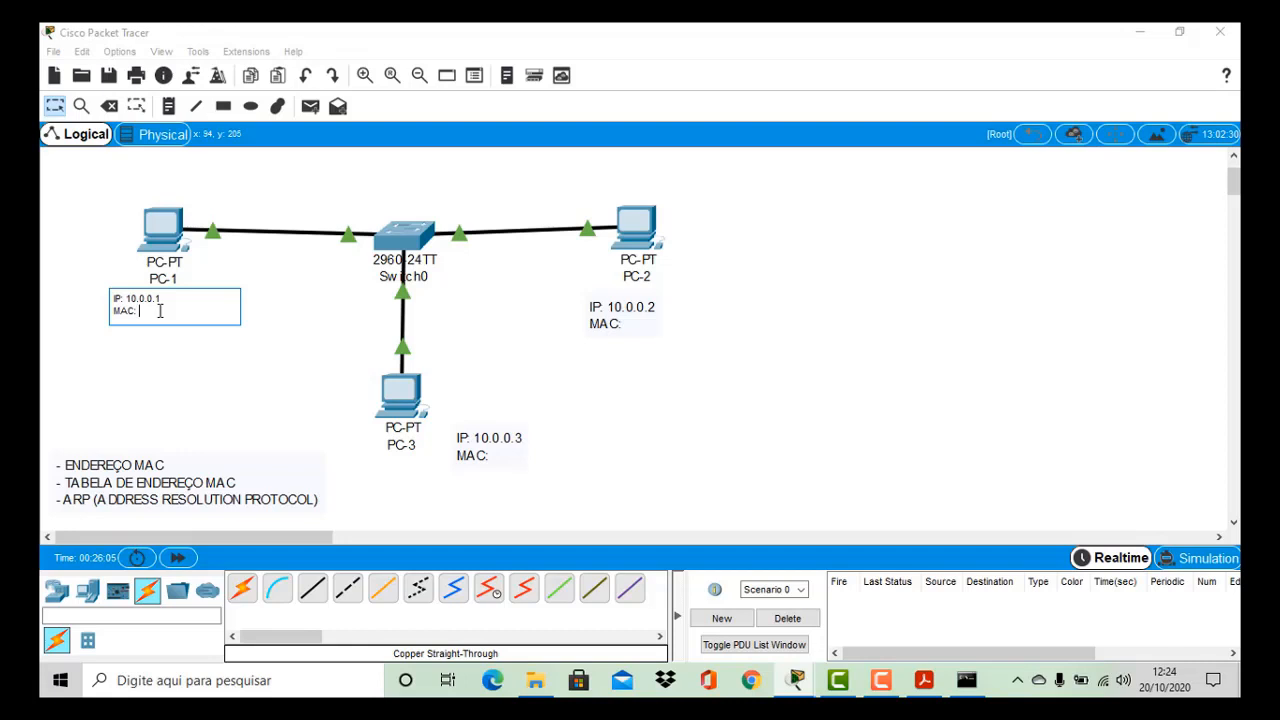
key("ctrl+v")
left_click(370, 399)
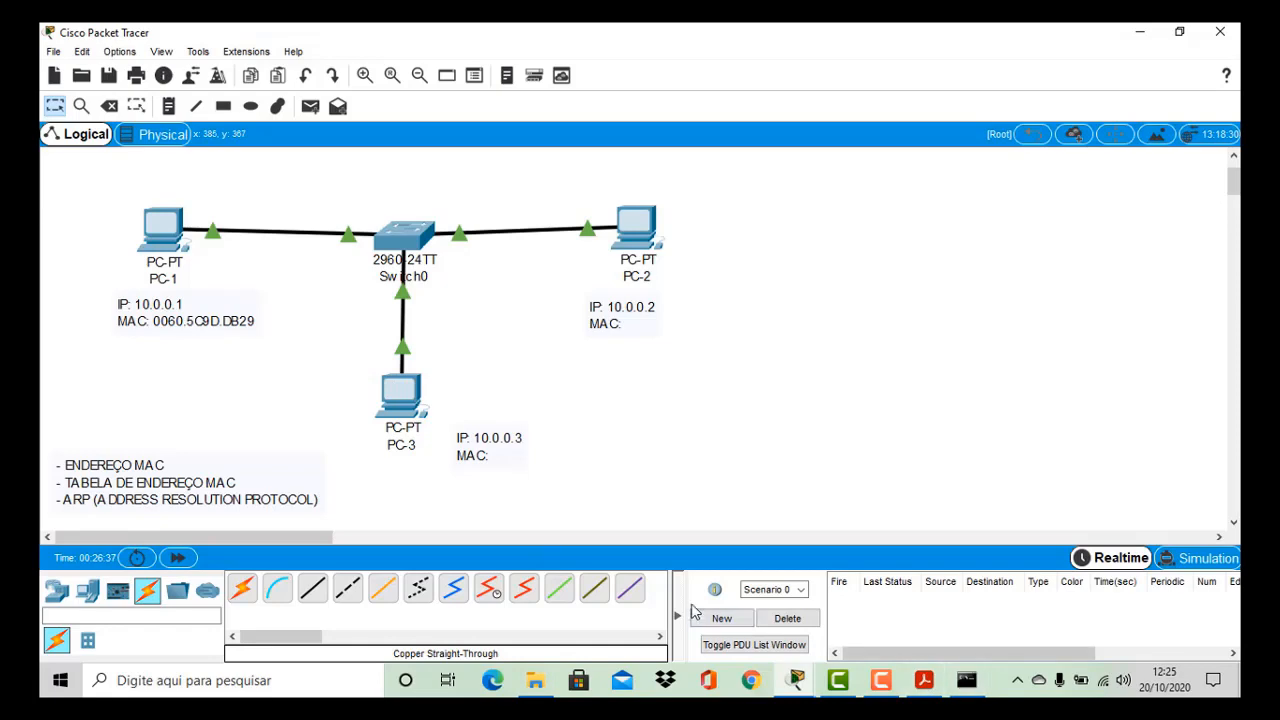
Open PC-2's Command Prompt, with its window moved clear of the topology, and run ipconfig /all
left_click(645, 240)
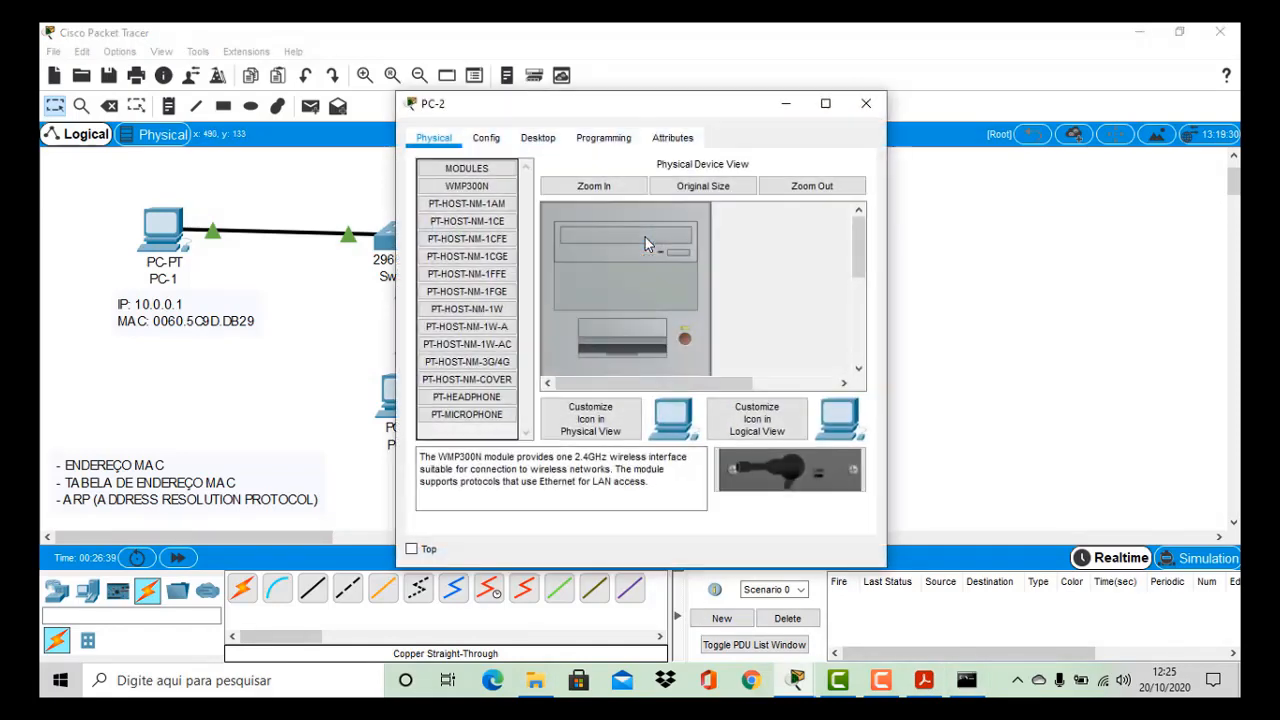
left_click_drag(533, 106, 849, 72)
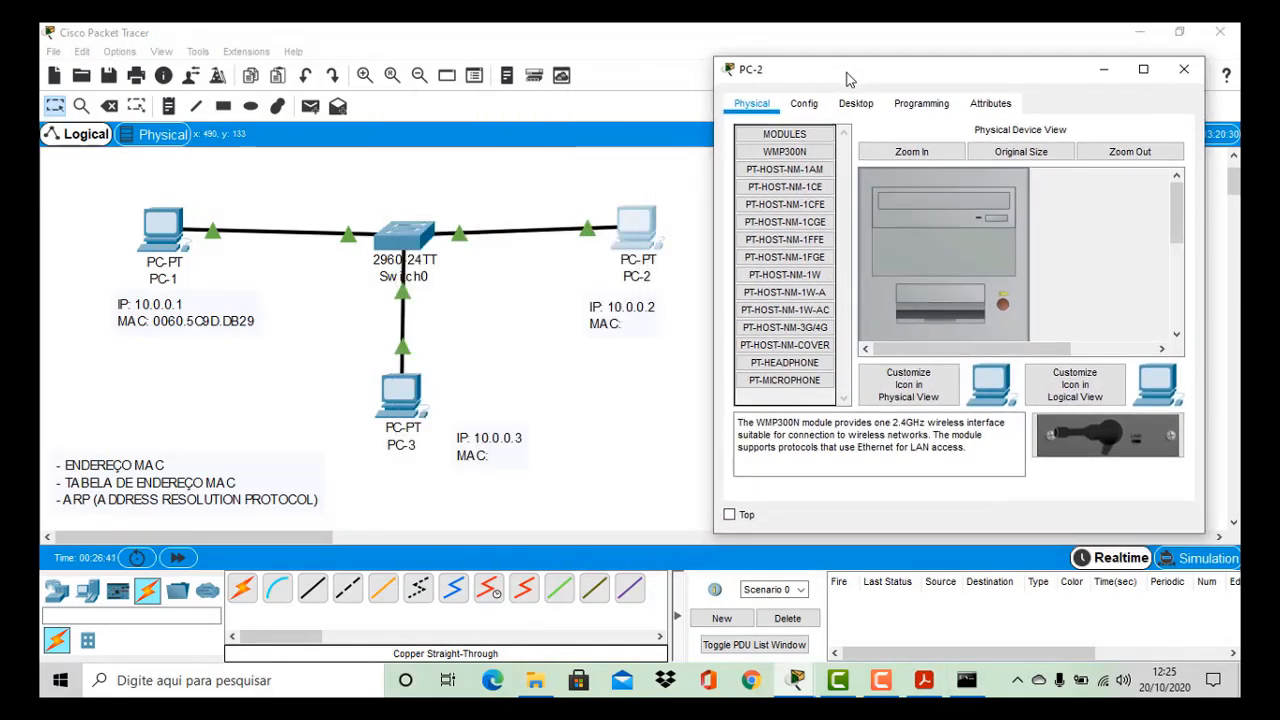
left_click(858, 104)
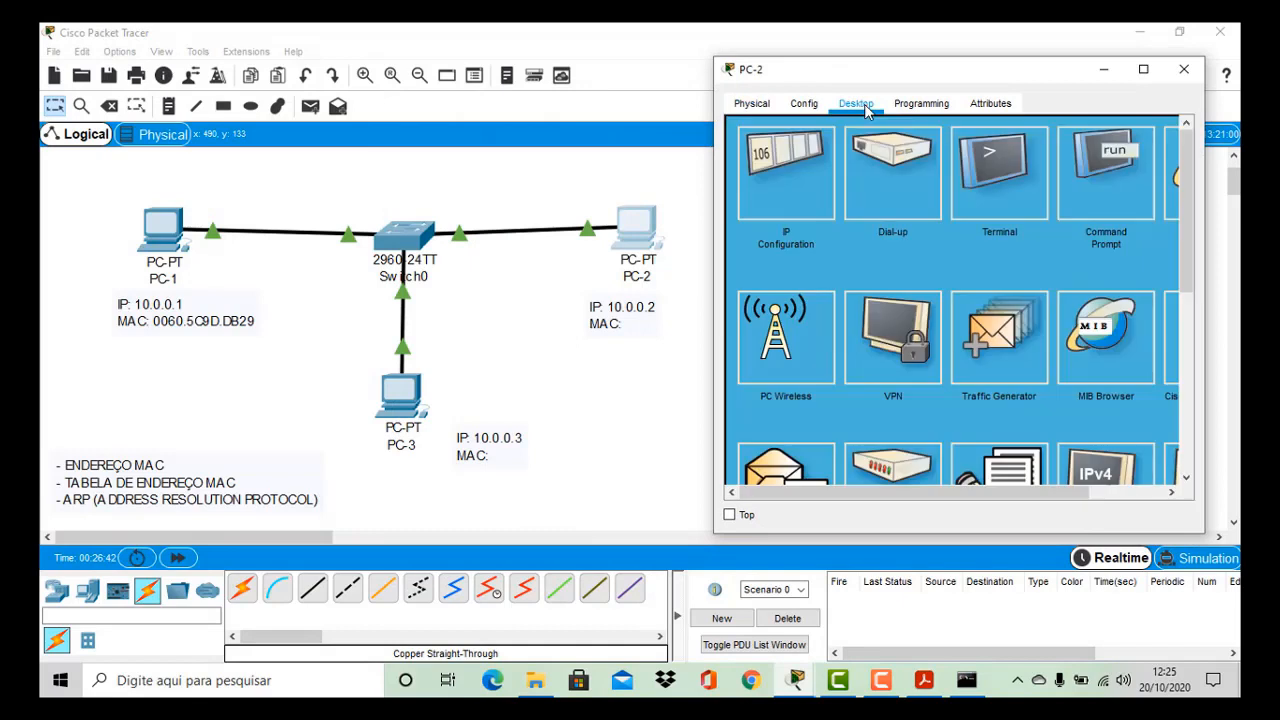
left_click(1083, 162)
type("ipconfig")
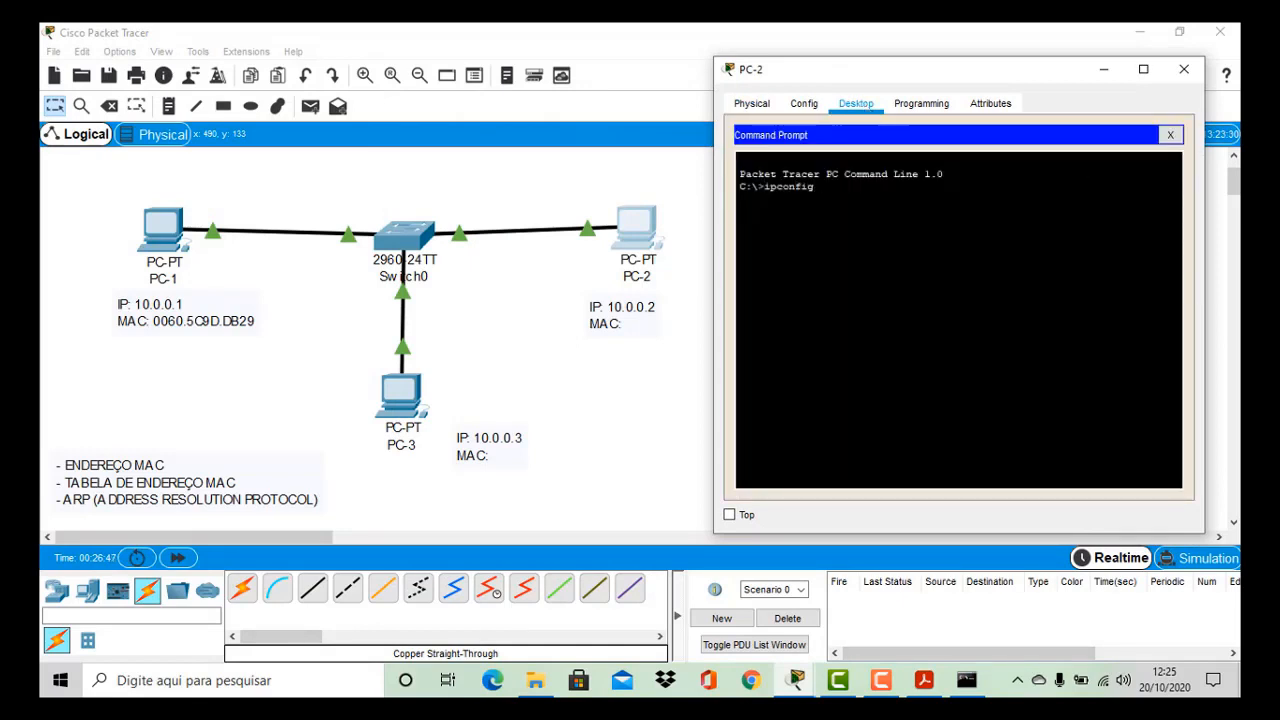
type(" /all")
key("Return")
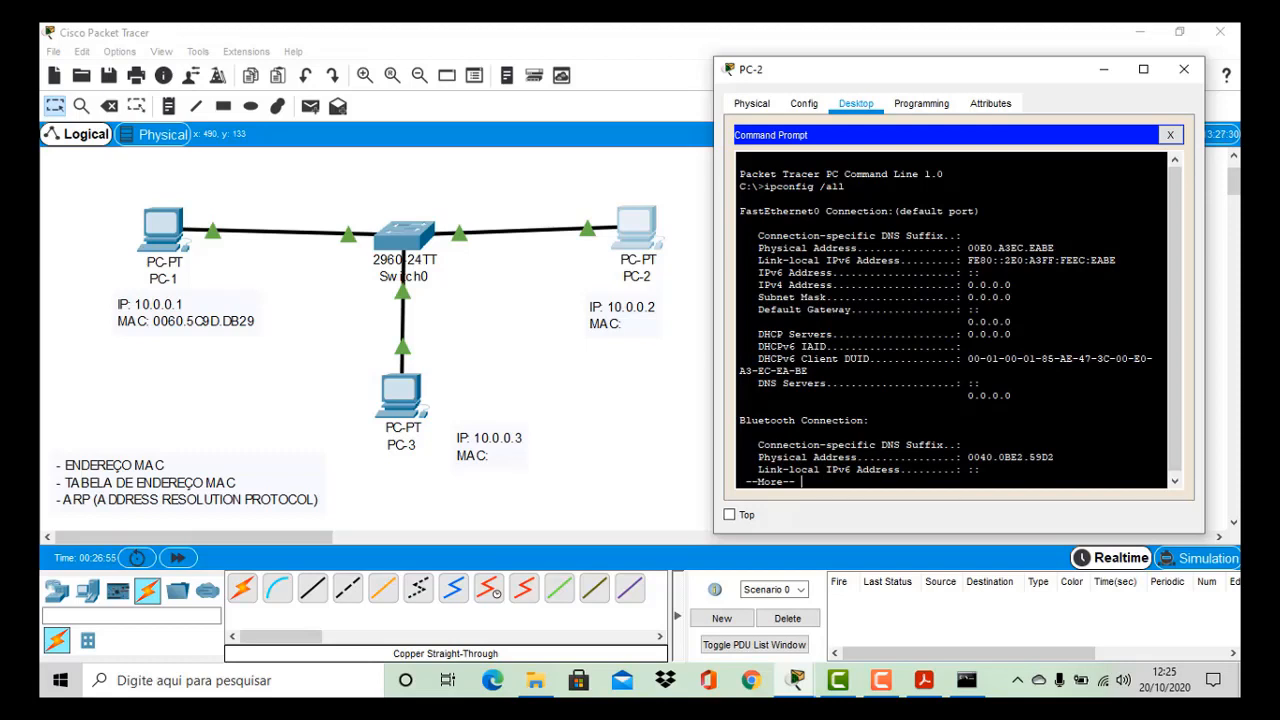
Copy the FastEthernet0 physical address 00E0.A3EC.EABE from PC-2's Command Prompt into the MAC line of the note beneath PC-2
left_click_drag(967, 248, 1073, 259)
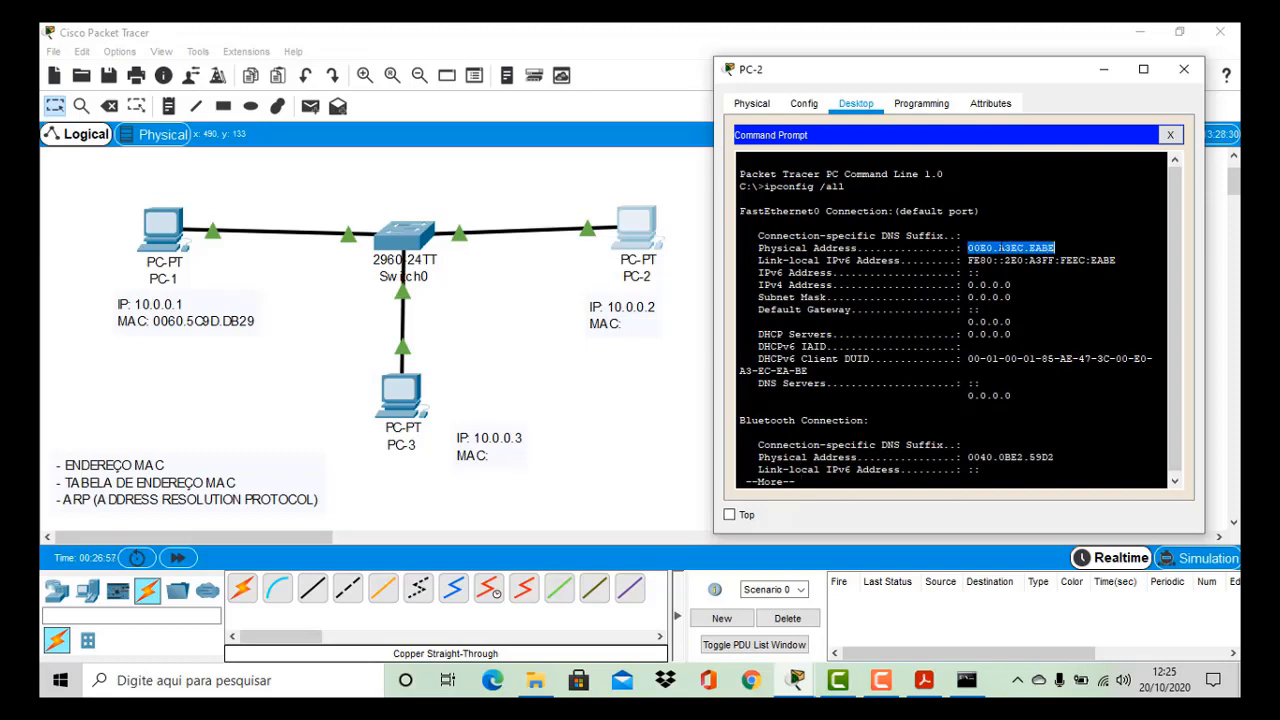
right_click(1005, 249)
left_click(1033, 262)
left_click(1184, 69)
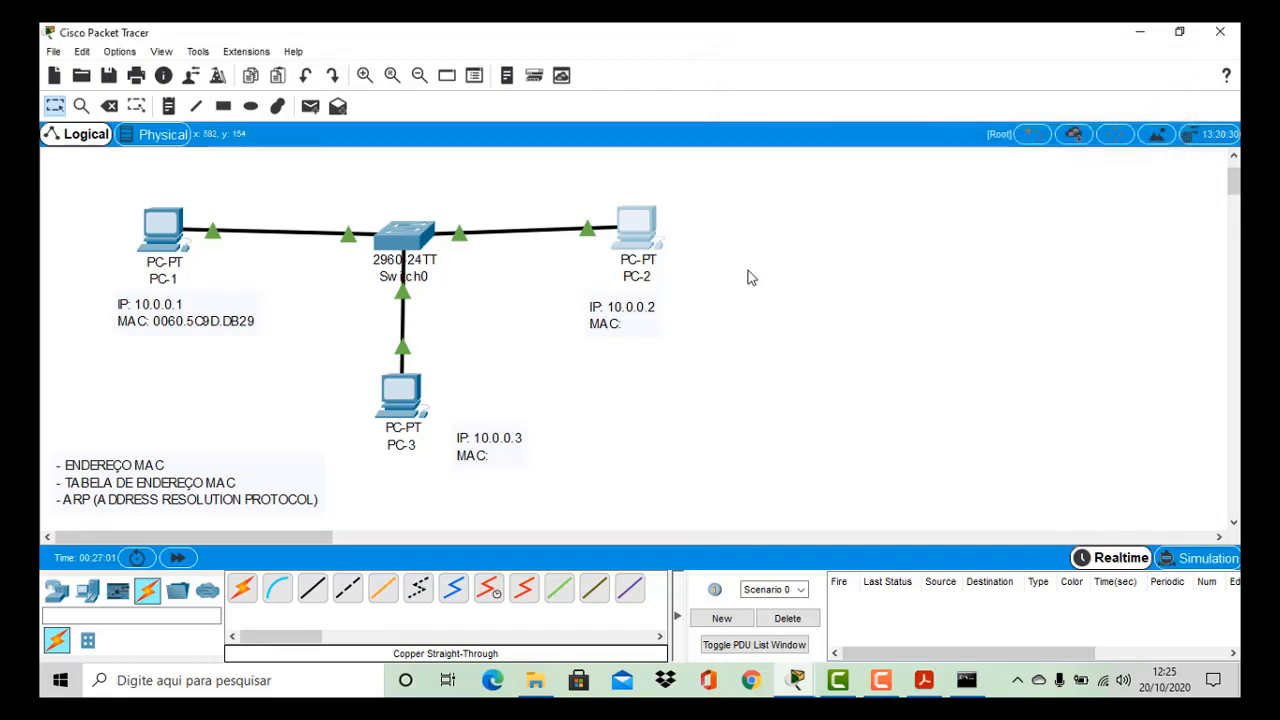
double_click(629, 326)
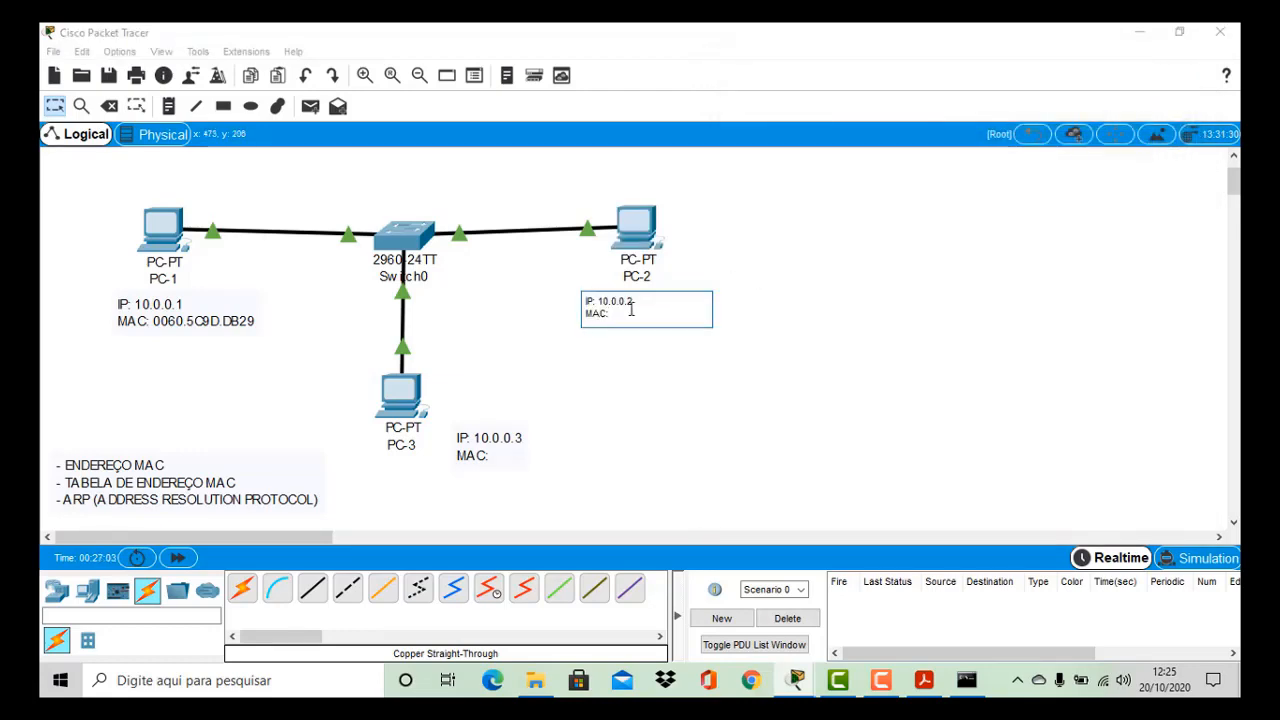
key("ctrl+v")
left_click(626, 452)
left_click_drag(625, 446, 689, 454)
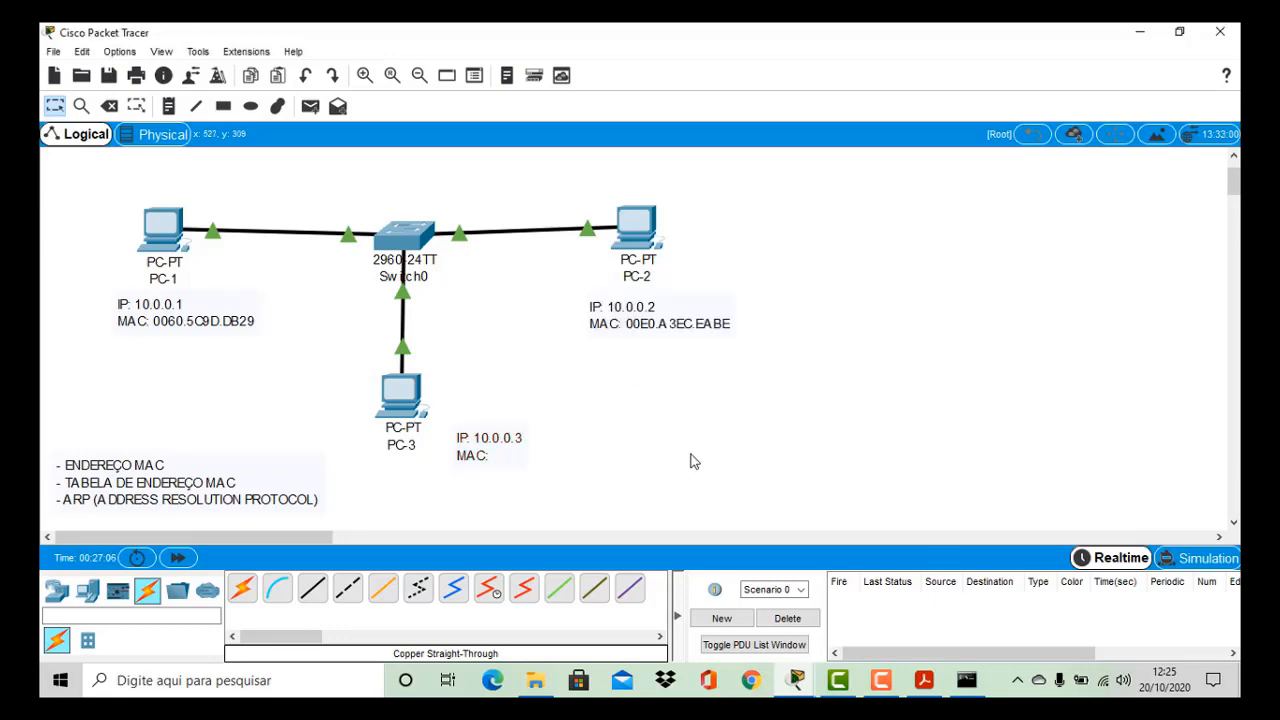
Open PC-3's Command Prompt, with its window moved clear of the topology, and run ipconfig /all
left_click(391, 423)
left_click(540, 138)
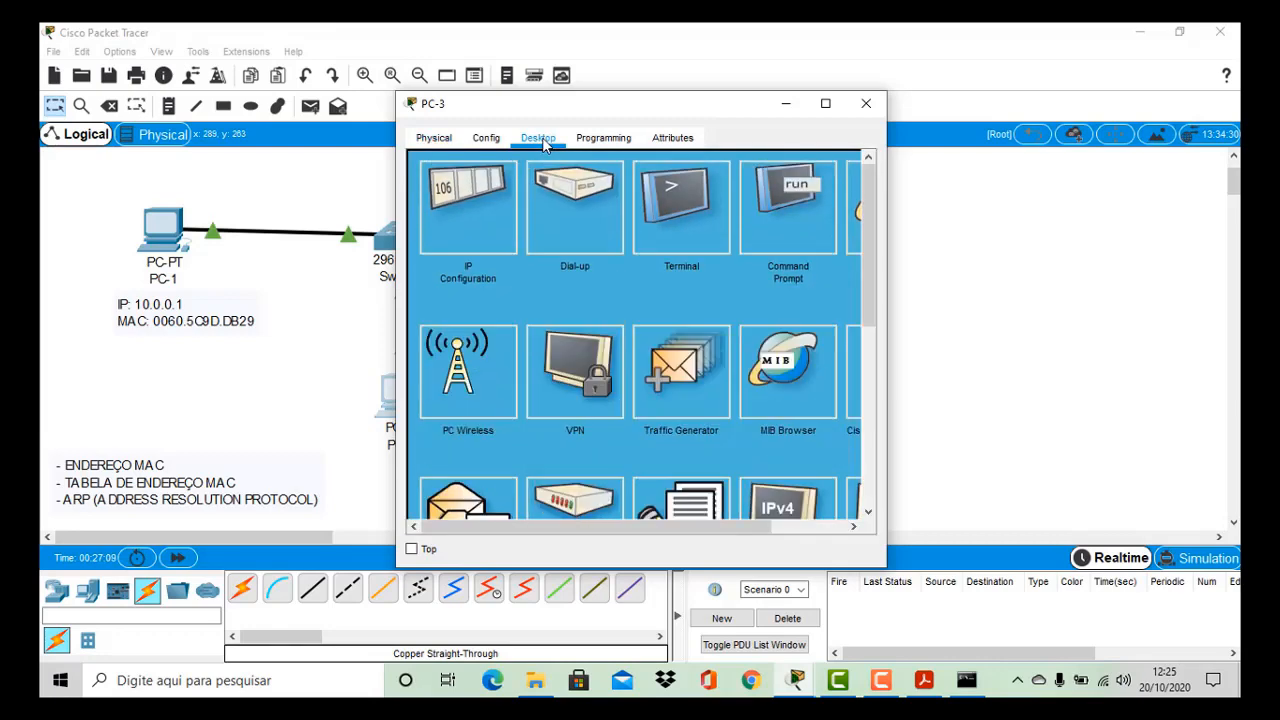
left_click_drag(540, 106, 859, 78)
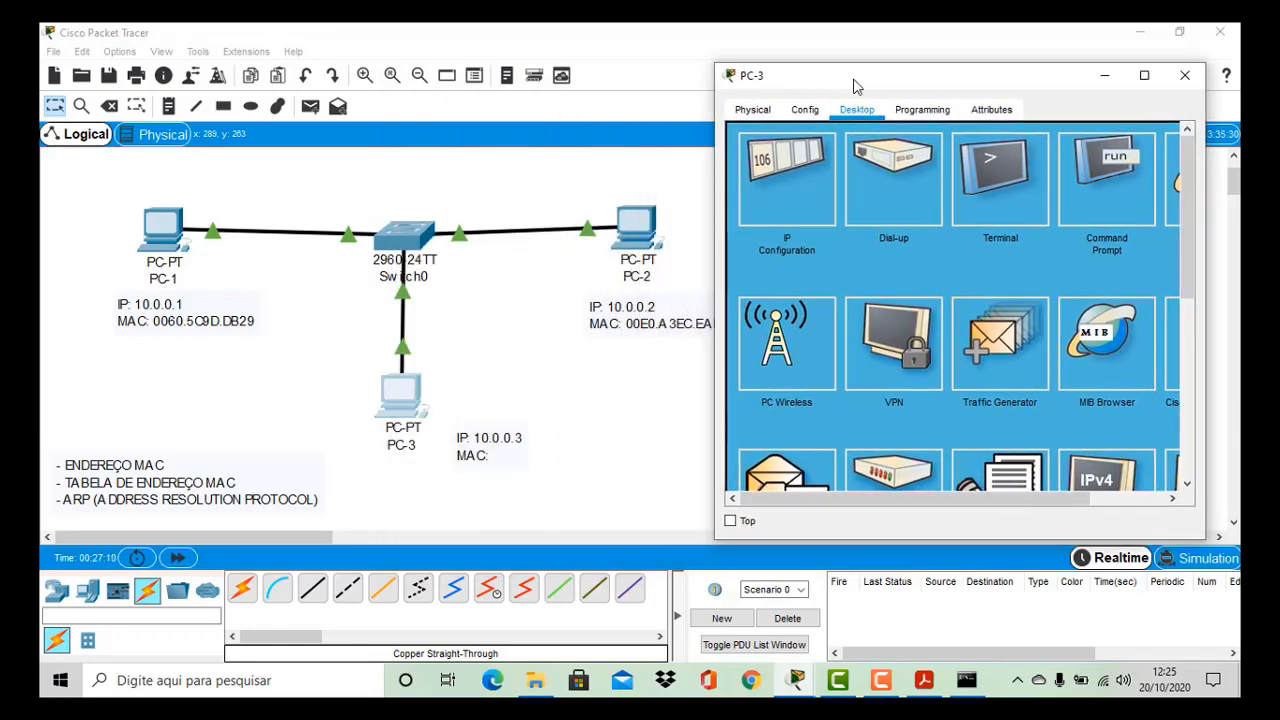
left_click(1097, 152)
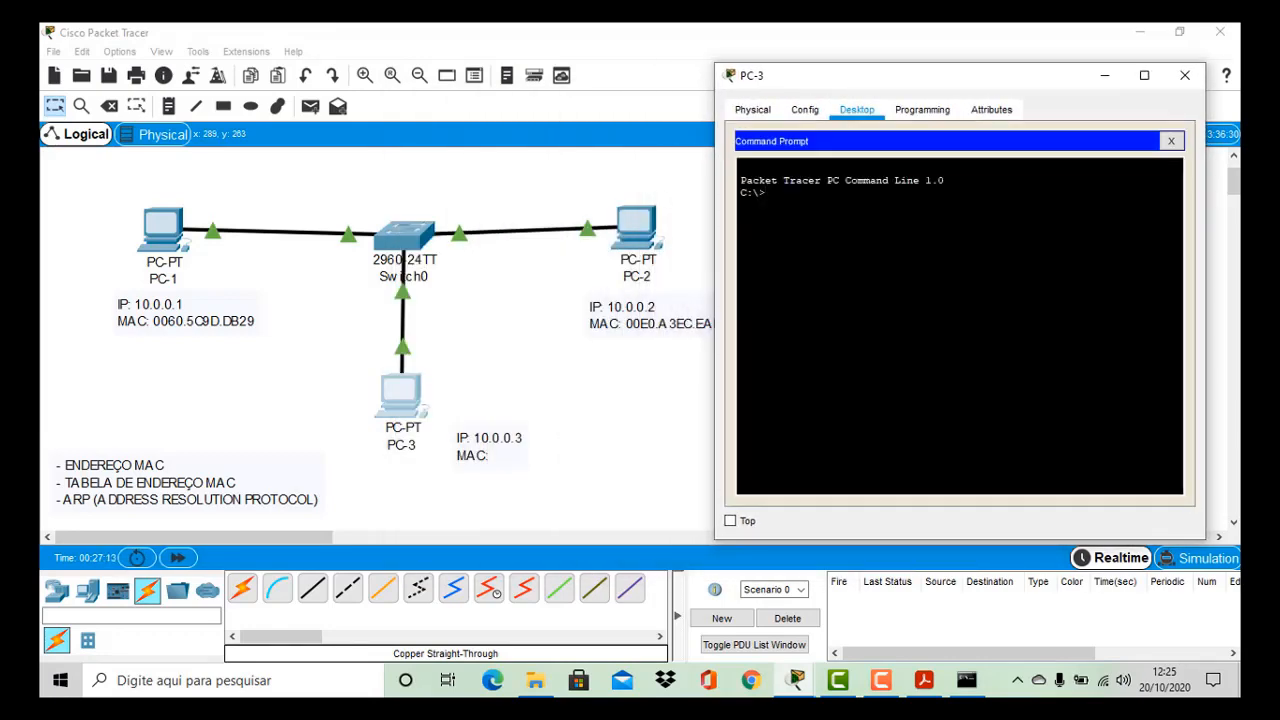
type("ipconfig /all")
key("Return")
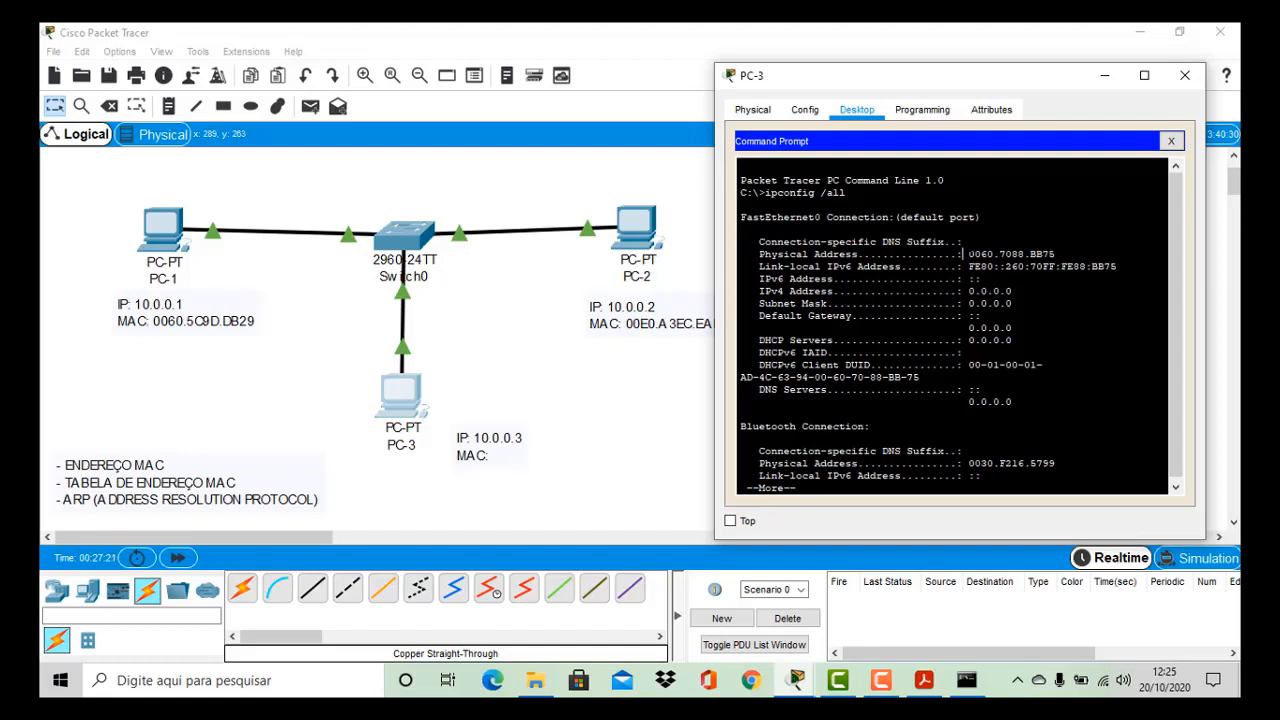
Copy PC-3's FastEthernet0 physical address 0060.7088.BB75 into the MAC line of its note and move that note directly beneath PC-3
left_click_drag(968, 254, 1055, 254)
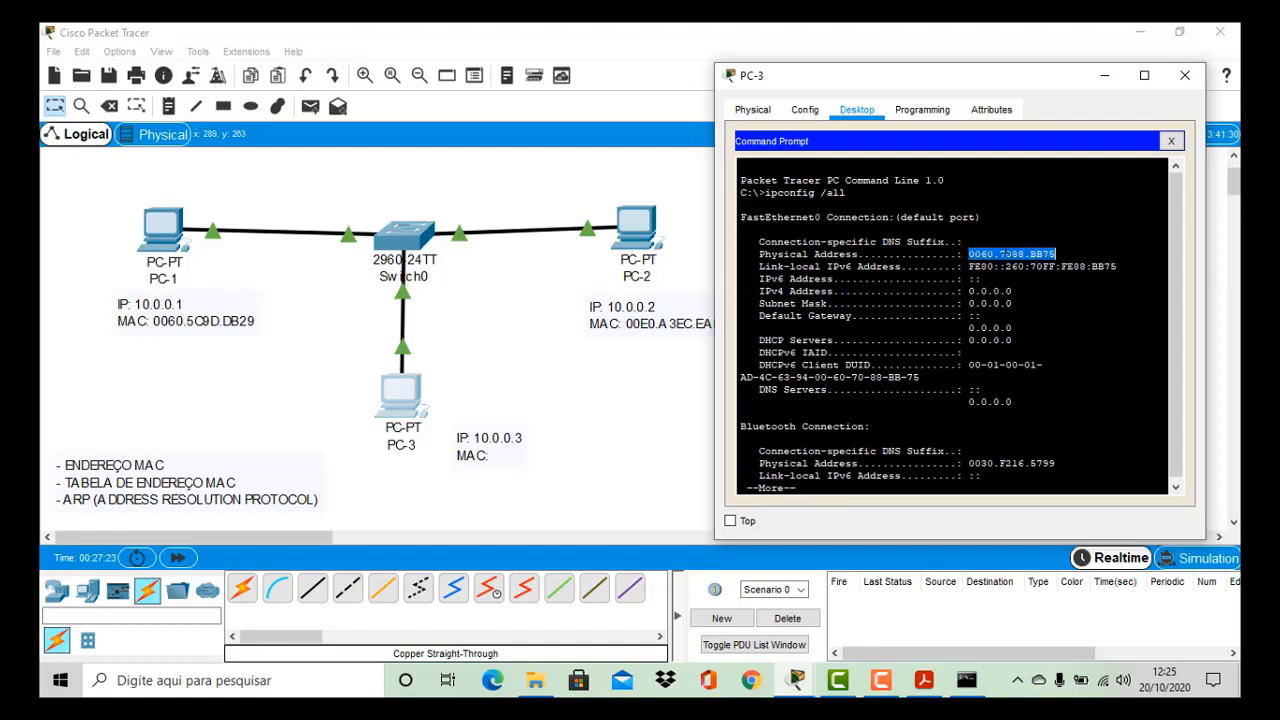
right_click(992, 254)
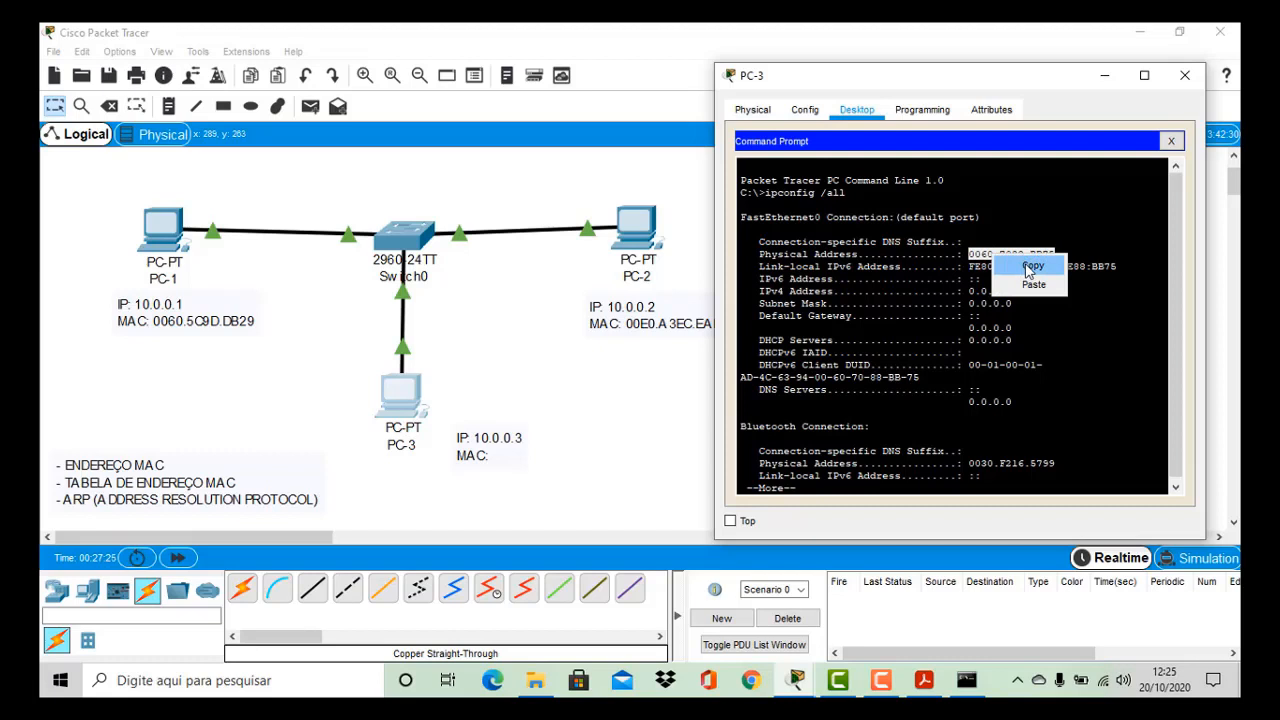
left_click(1025, 263)
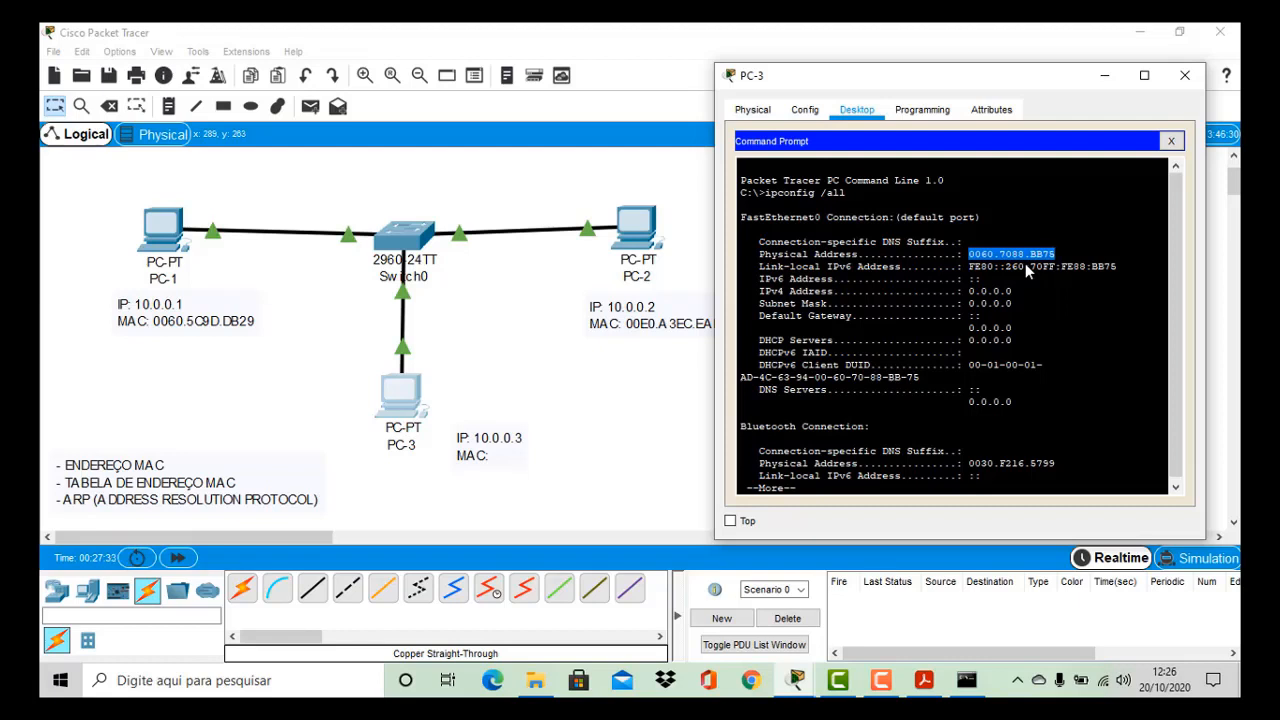
left_click(1172, 141)
left_click(1184, 75)
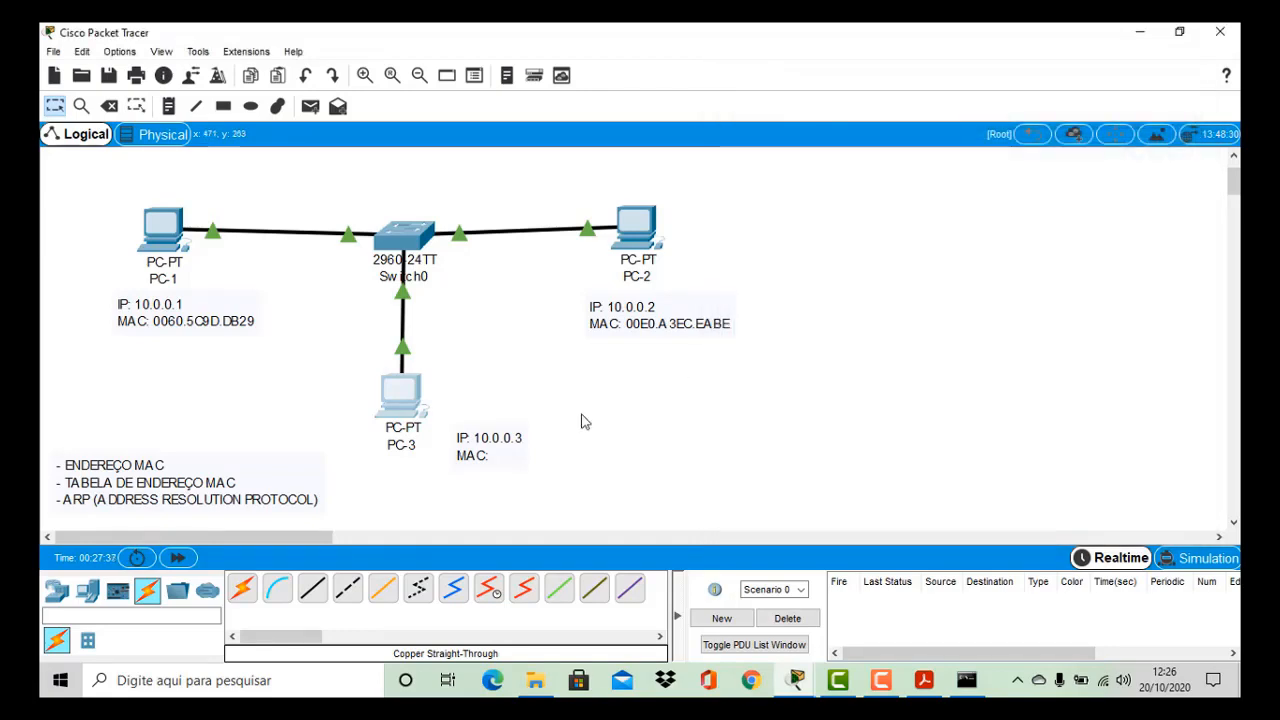
double_click(500, 463)
key("ctrl+v")
left_click(566, 507)
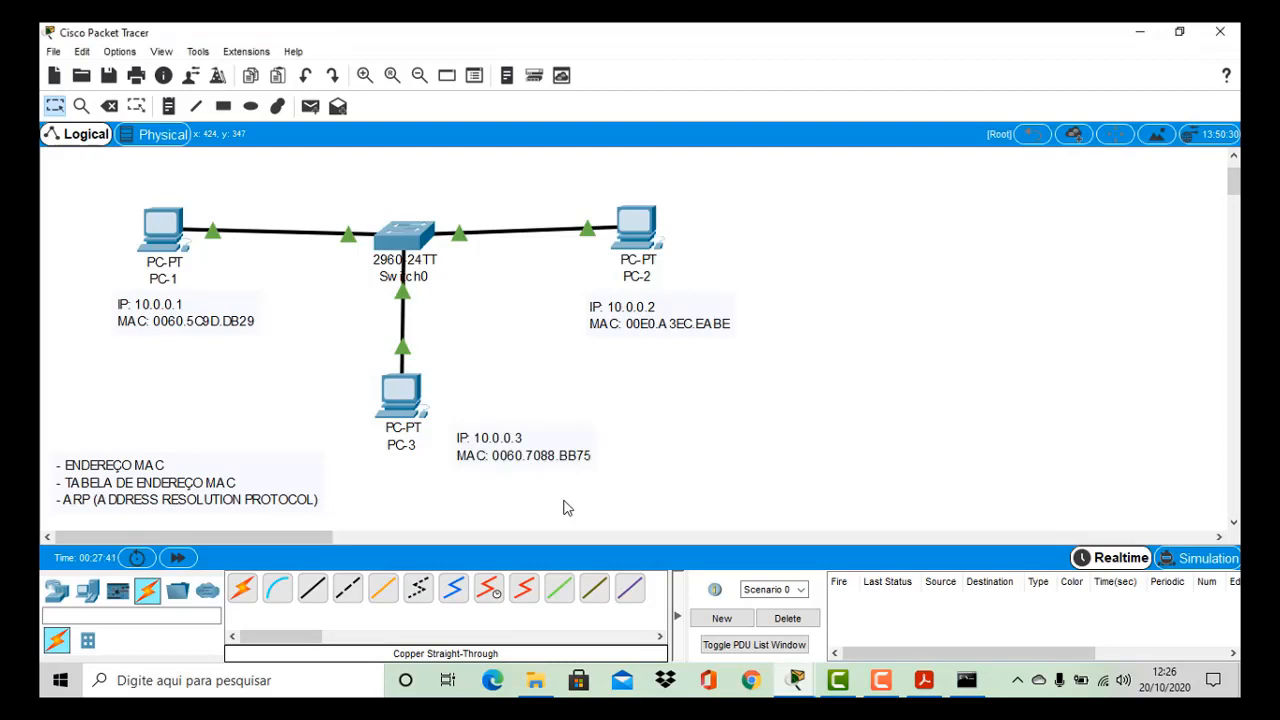
left_click_drag(519, 460, 462, 487)
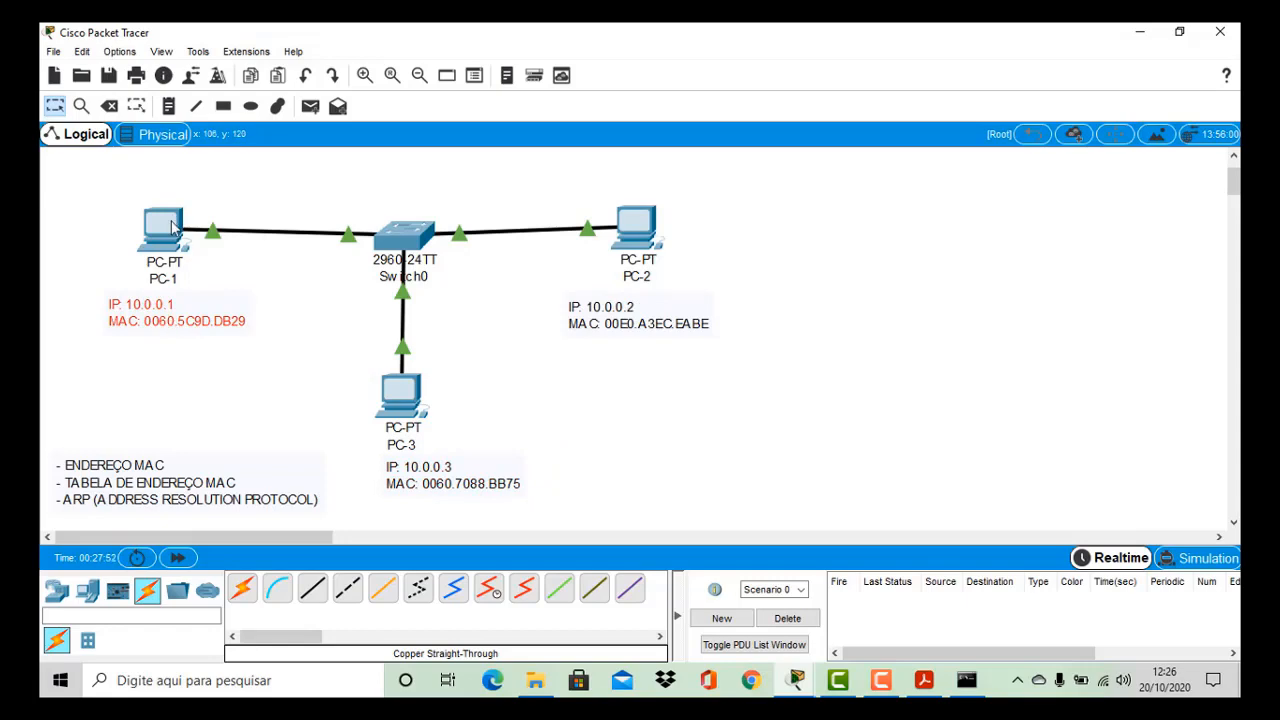
Assign PC-1 the static IPv4 address 10.0.0.1 with subnet mask 255.0.0.0 and close its window
left_click(177, 230)
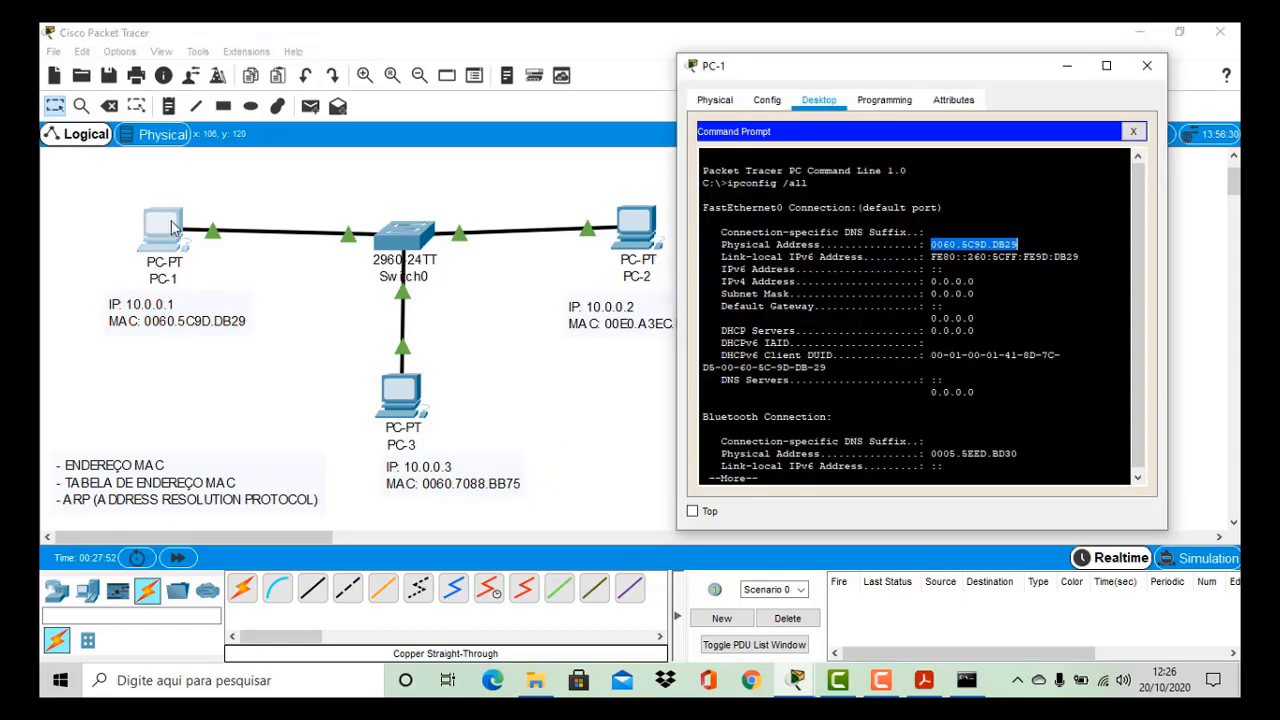
left_click(1133, 131)
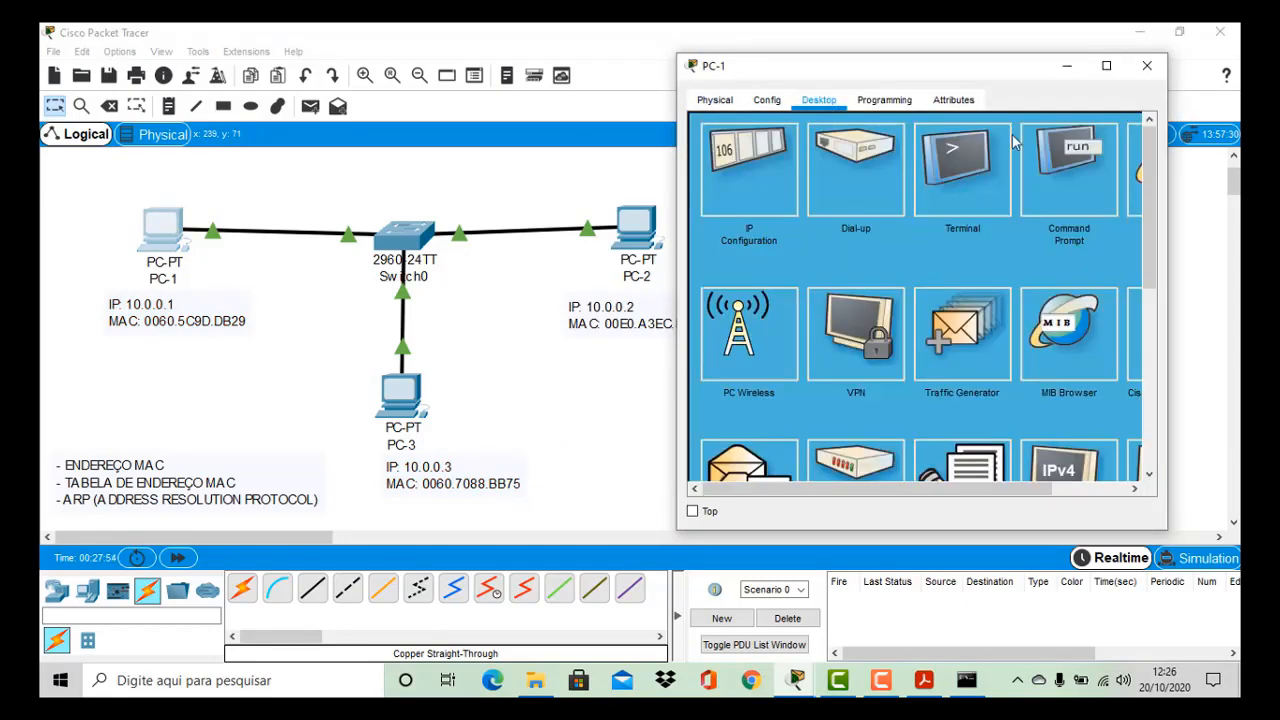
left_click(759, 159)
left_click(869, 222)
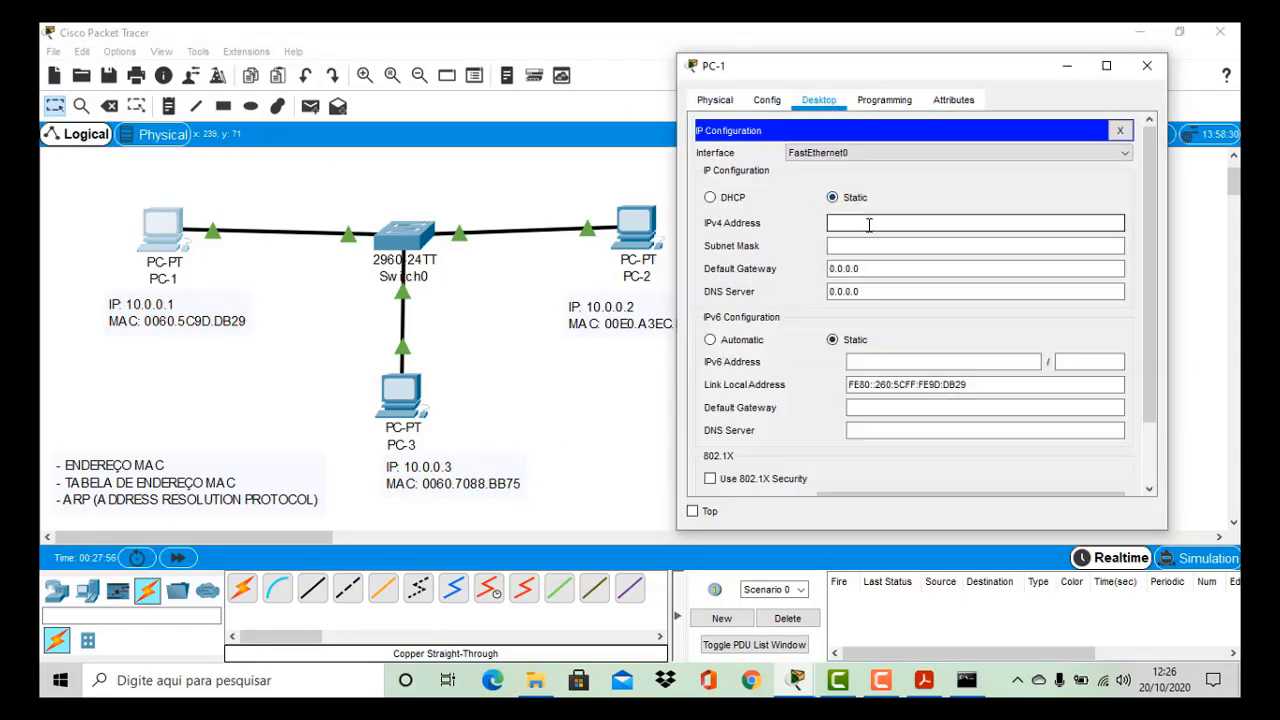
type("10.0.0.1")
key("Tab")
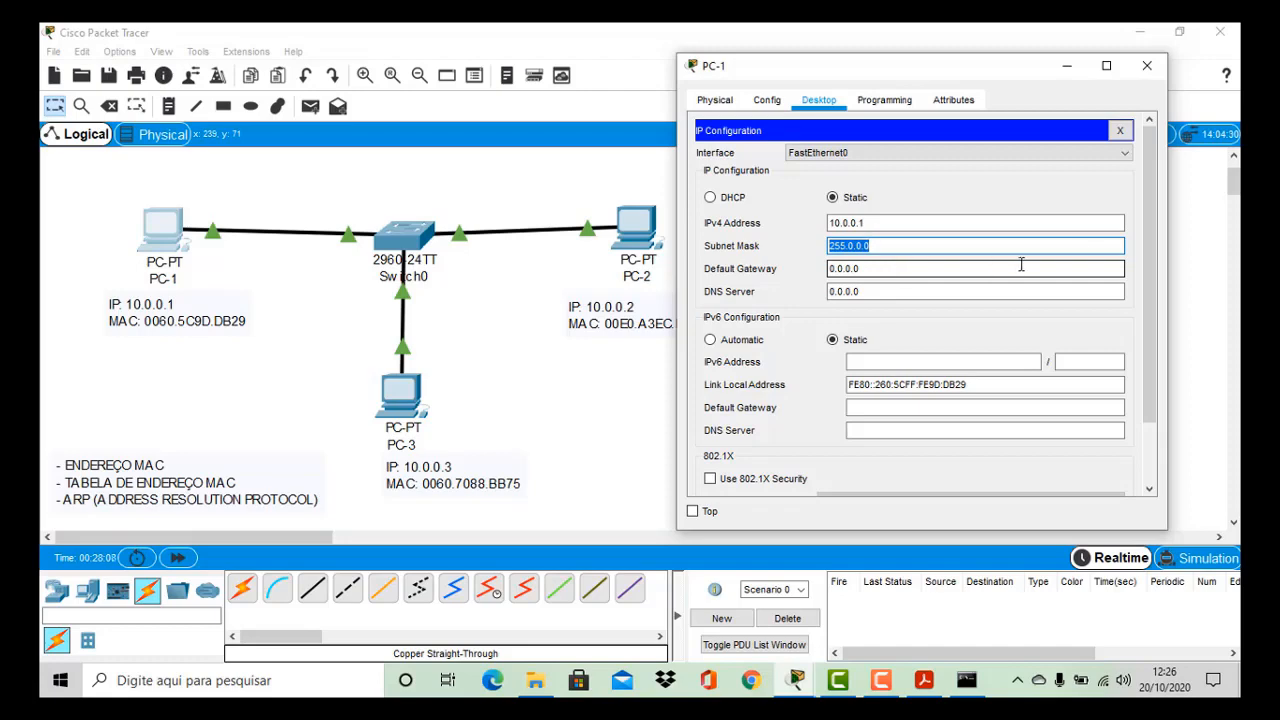
left_click(1121, 131)
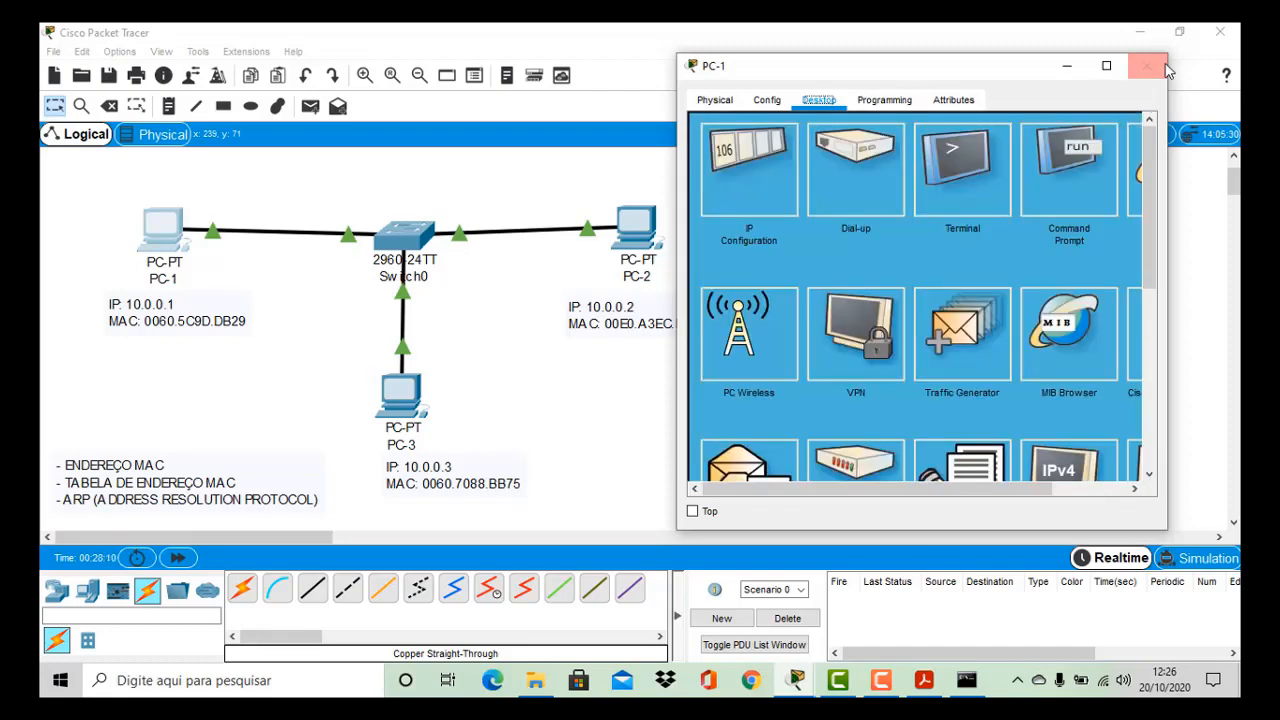
left_click(1146, 65)
Assign PC-2 the static IPv4 address 10.0.0.2 with subnet mask 255.0.0.0 and close its window
left_click(644, 229)
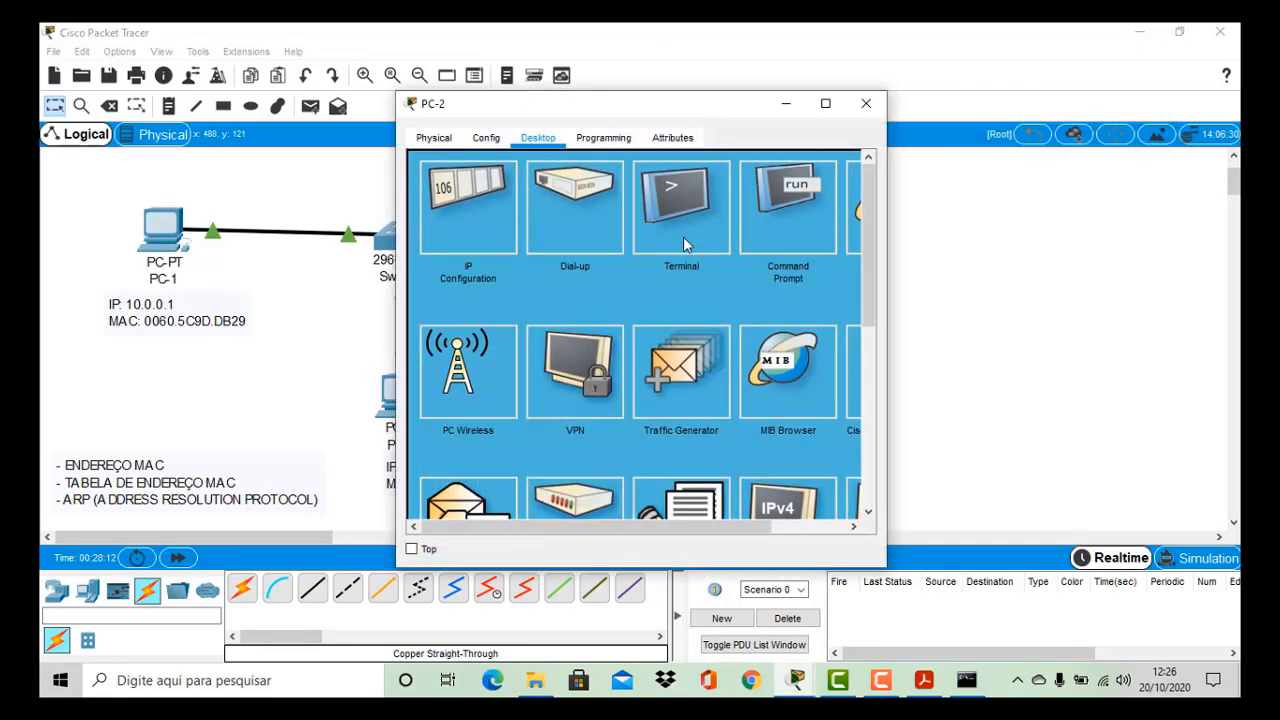
left_click(487, 230)
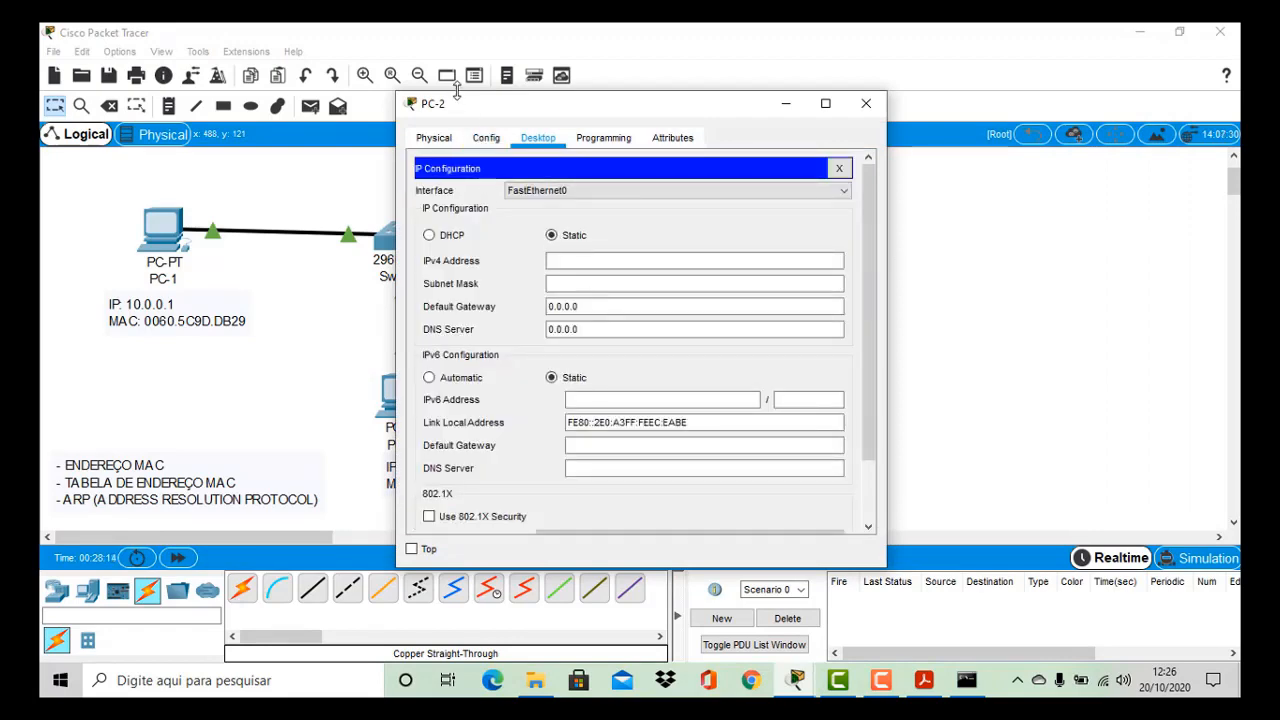
left_click_drag(458, 115, 782, 119)
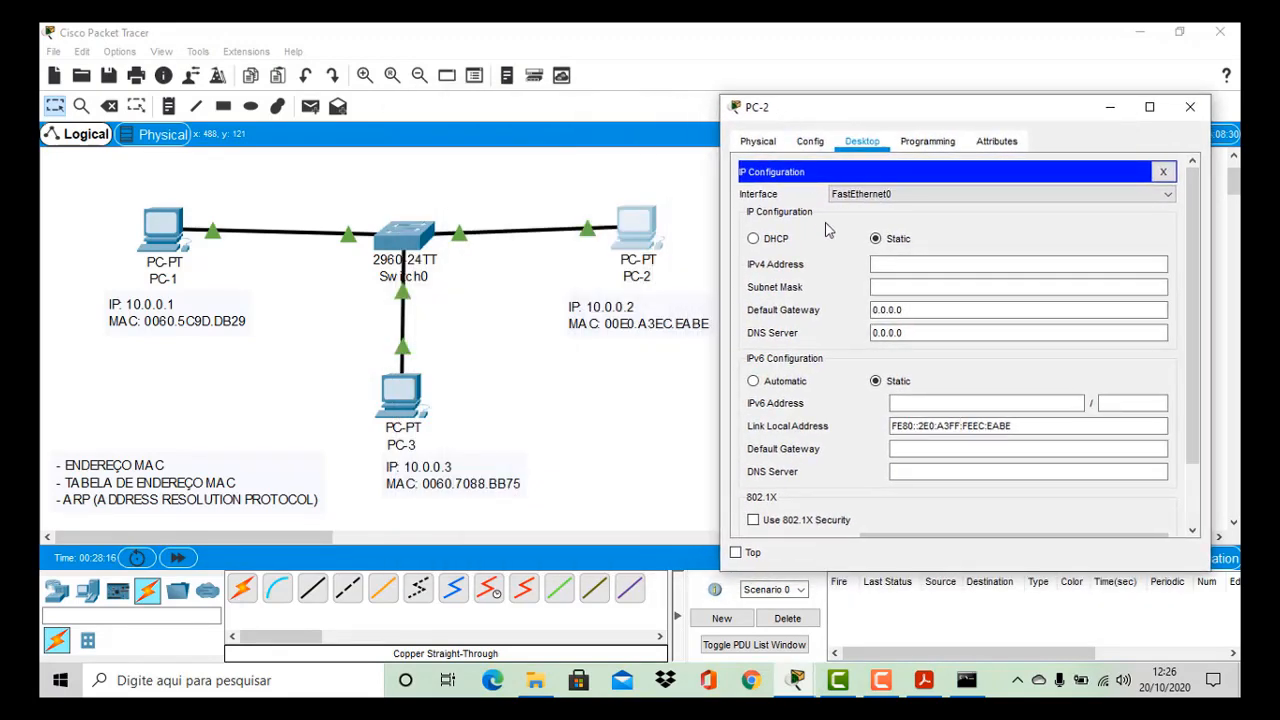
left_click(893, 263)
type("10.")
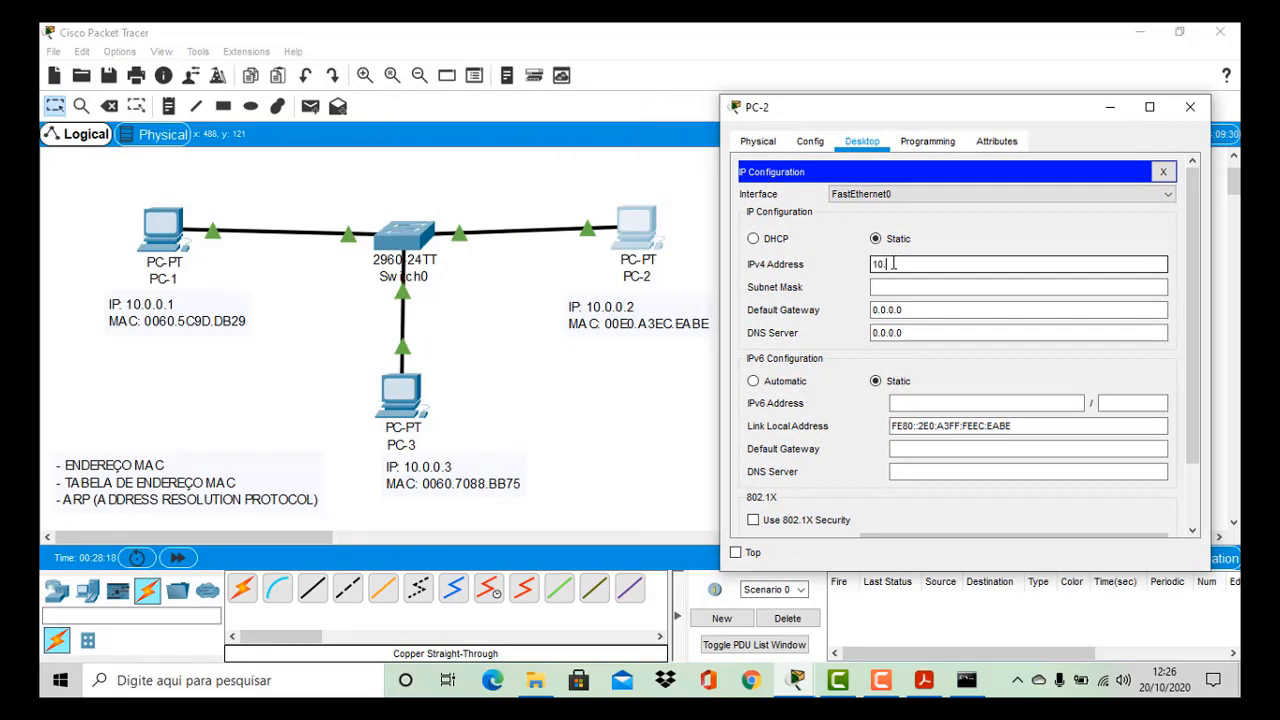
type("0.0.2")
key("Tab")
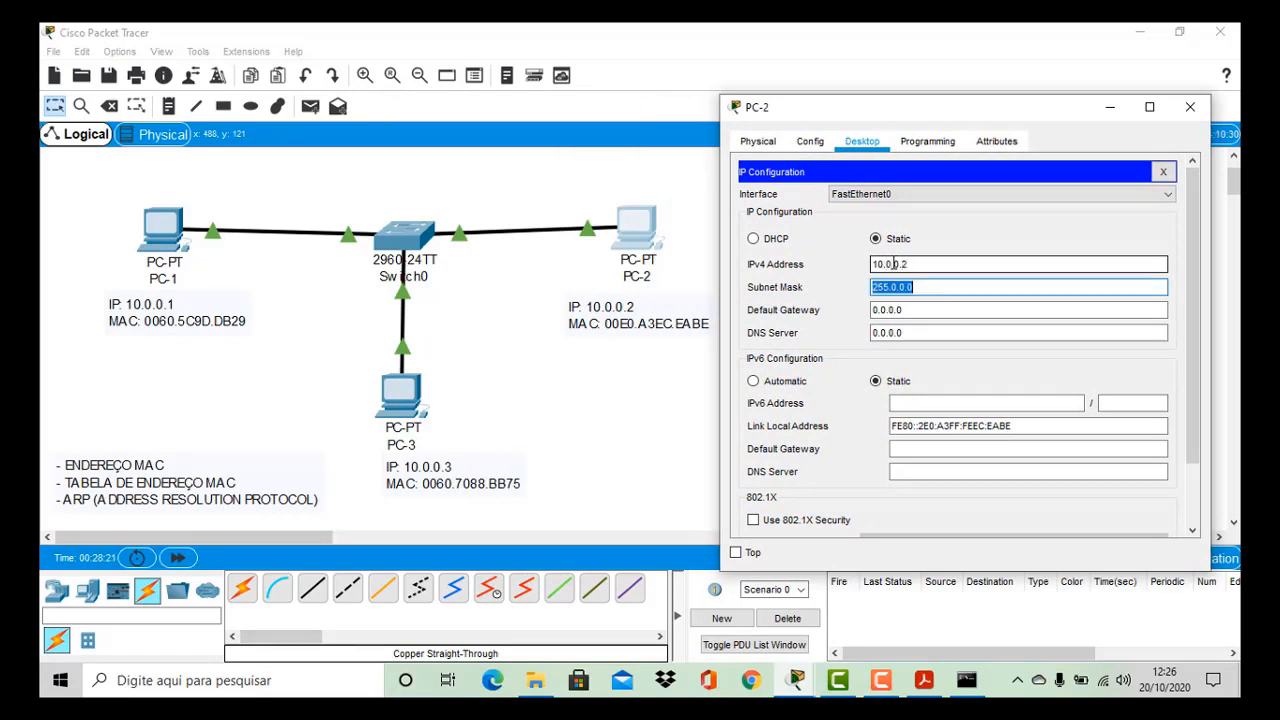
left_click(1163, 174)
left_click(1190, 106)
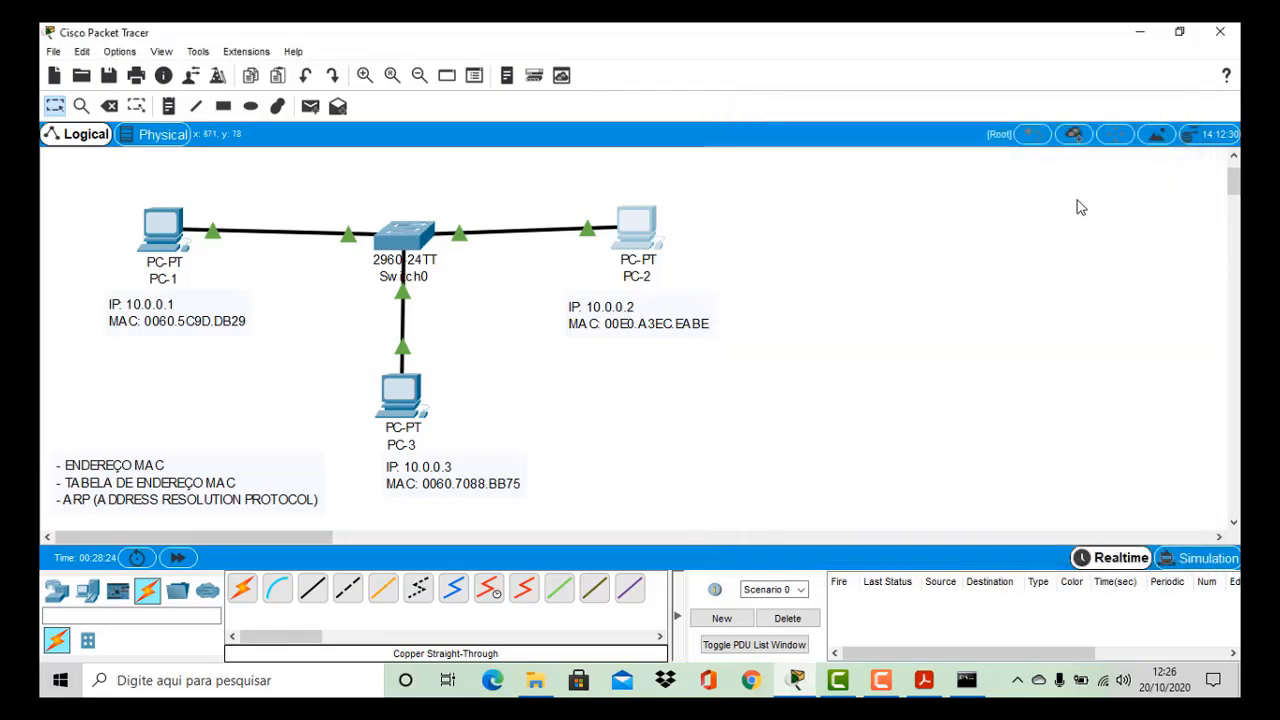
Assign PC-3 the static IPv4 address 10.0.0.3 with subnet mask 255.0.0.0 and close its window
left_click(401, 394)
left_click(466, 192)
left_click(578, 261)
left_click_drag(611, 114, 944, 98)
left_click(928, 252)
type("10.0.")
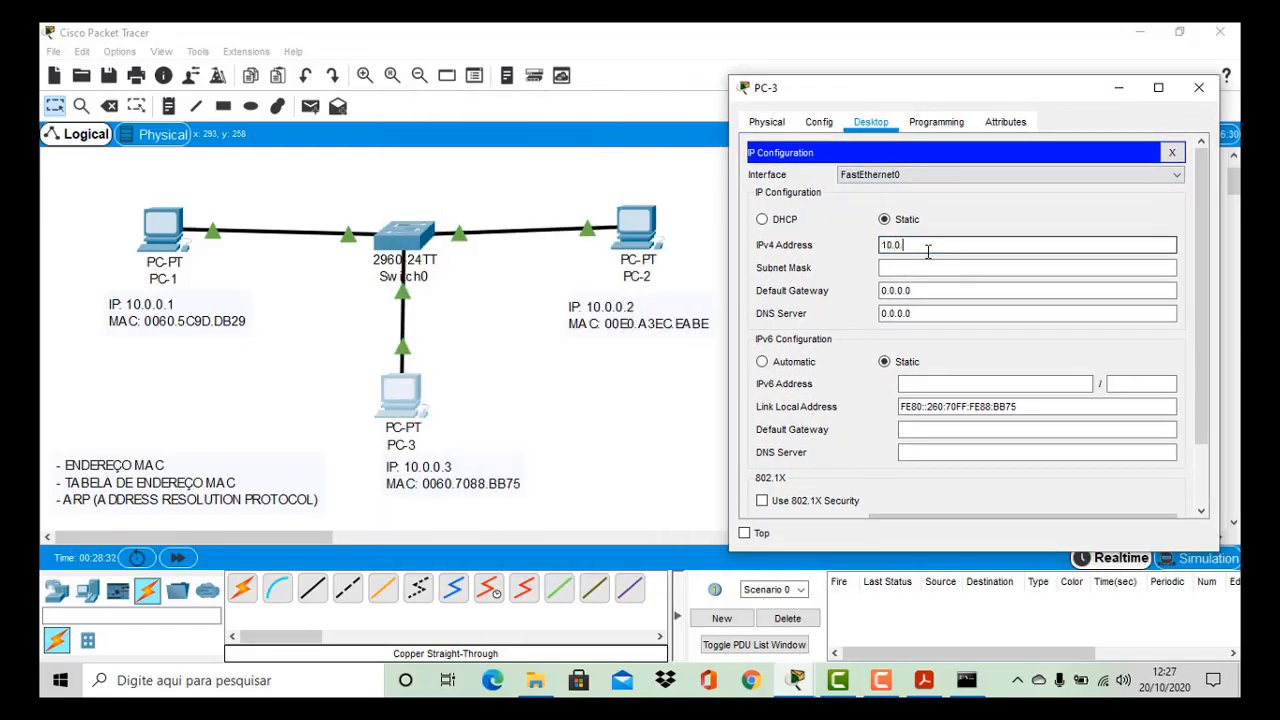
type("0.3")
key("Tab")
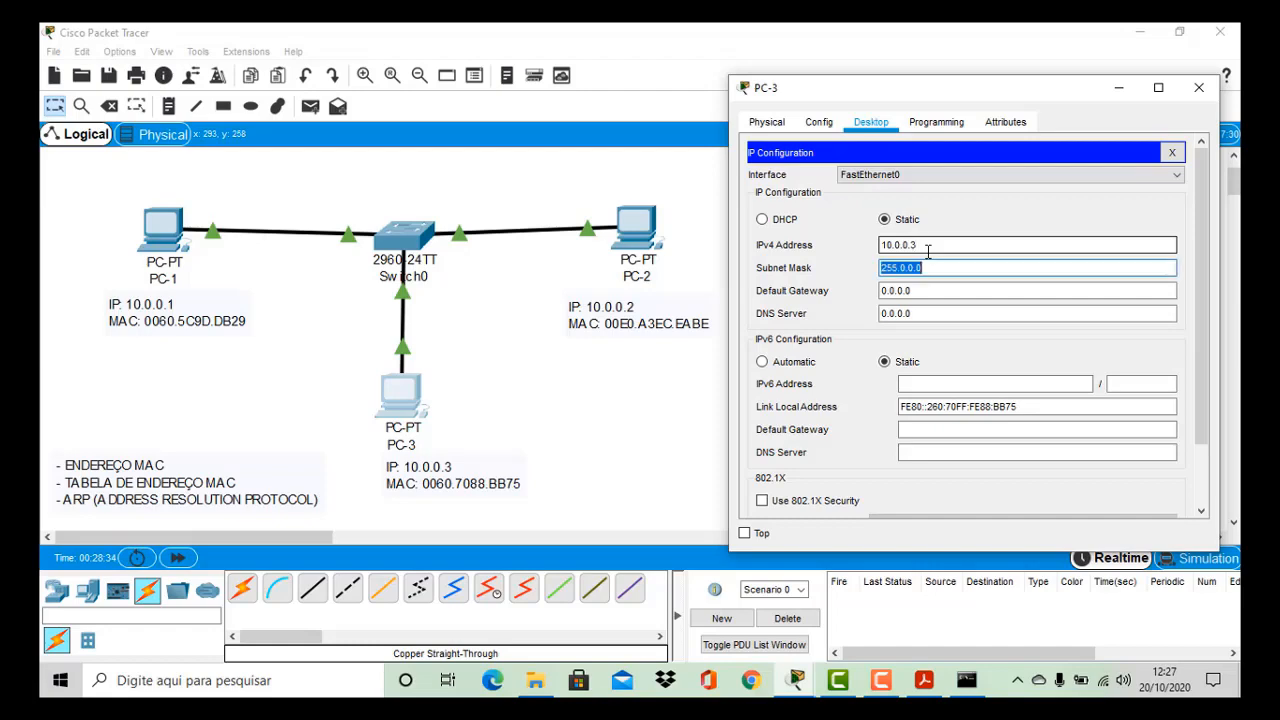
left_click(1005, 264)
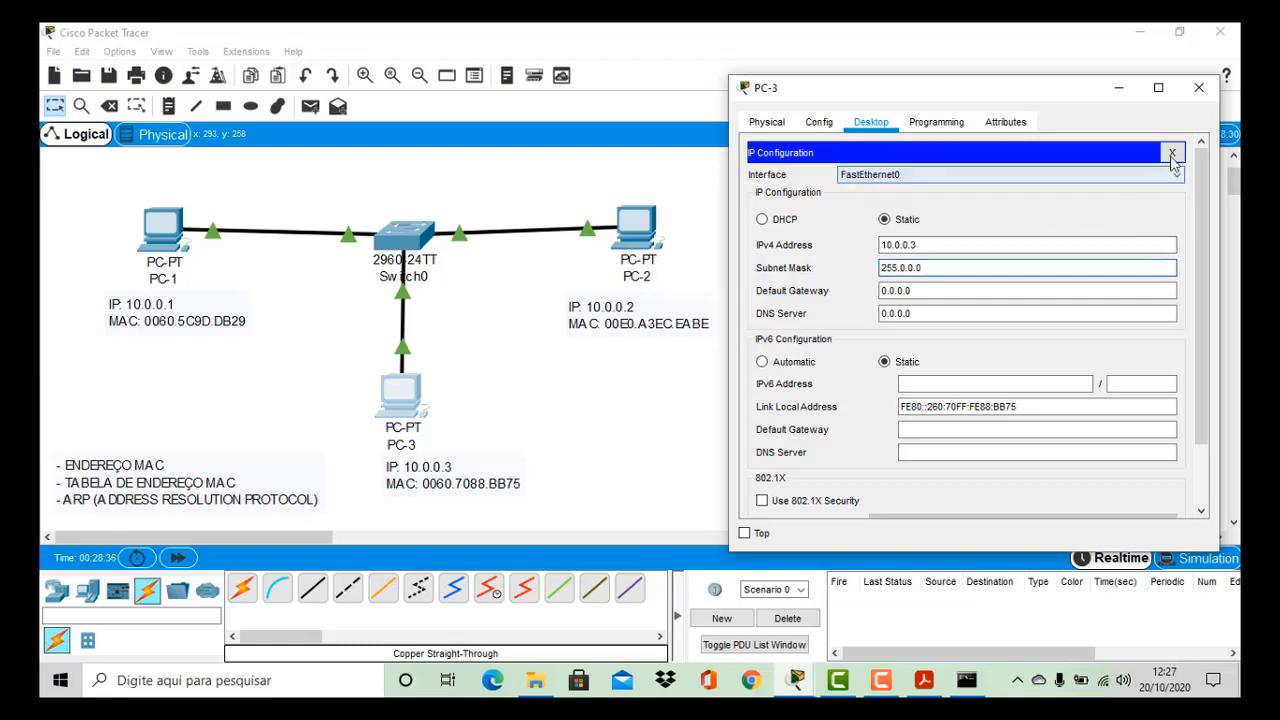
left_click(1173, 152)
left_click(1199, 87)
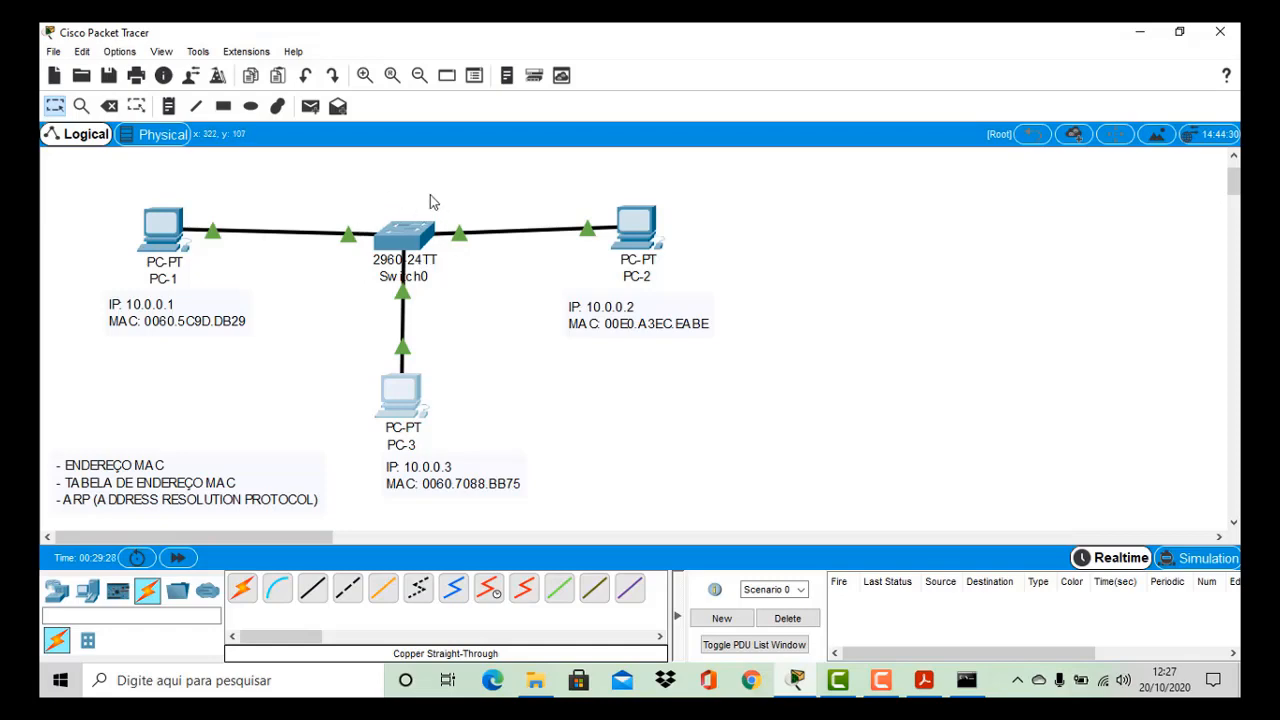
mouse_move(403, 248)
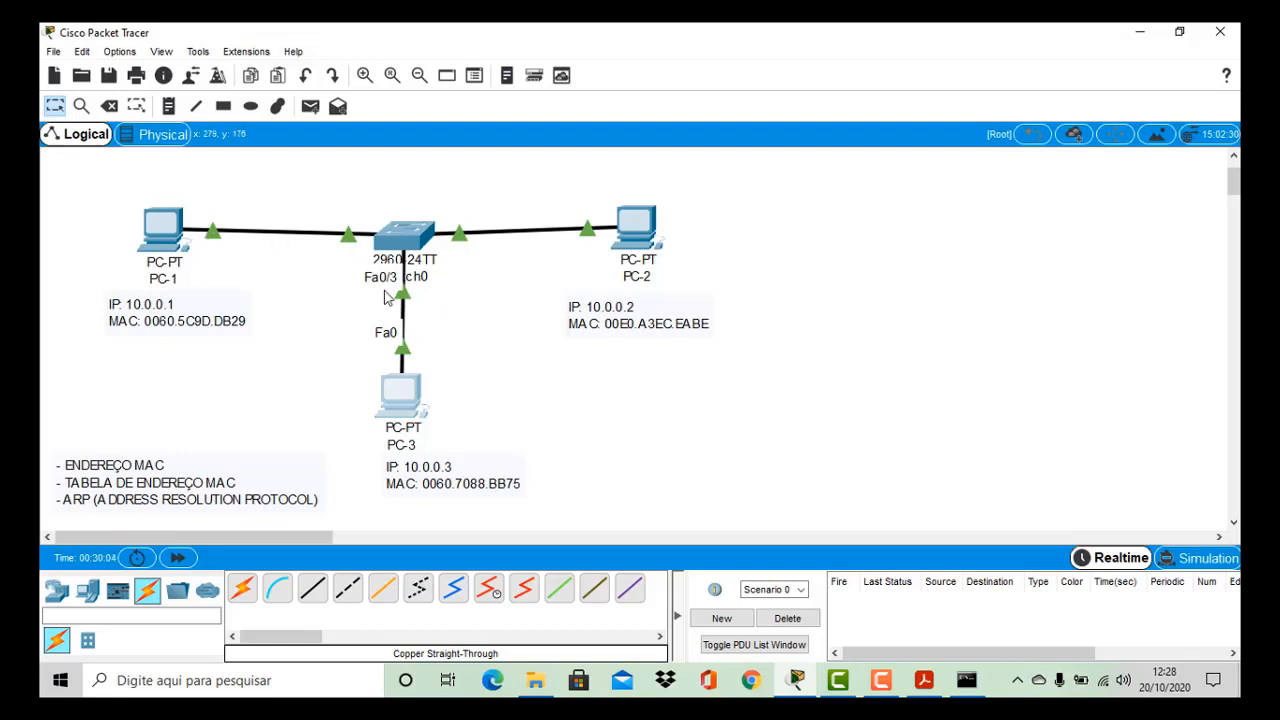
mouse_move(412, 250)
mouse_move(372, 247)
mouse_move(426, 258)
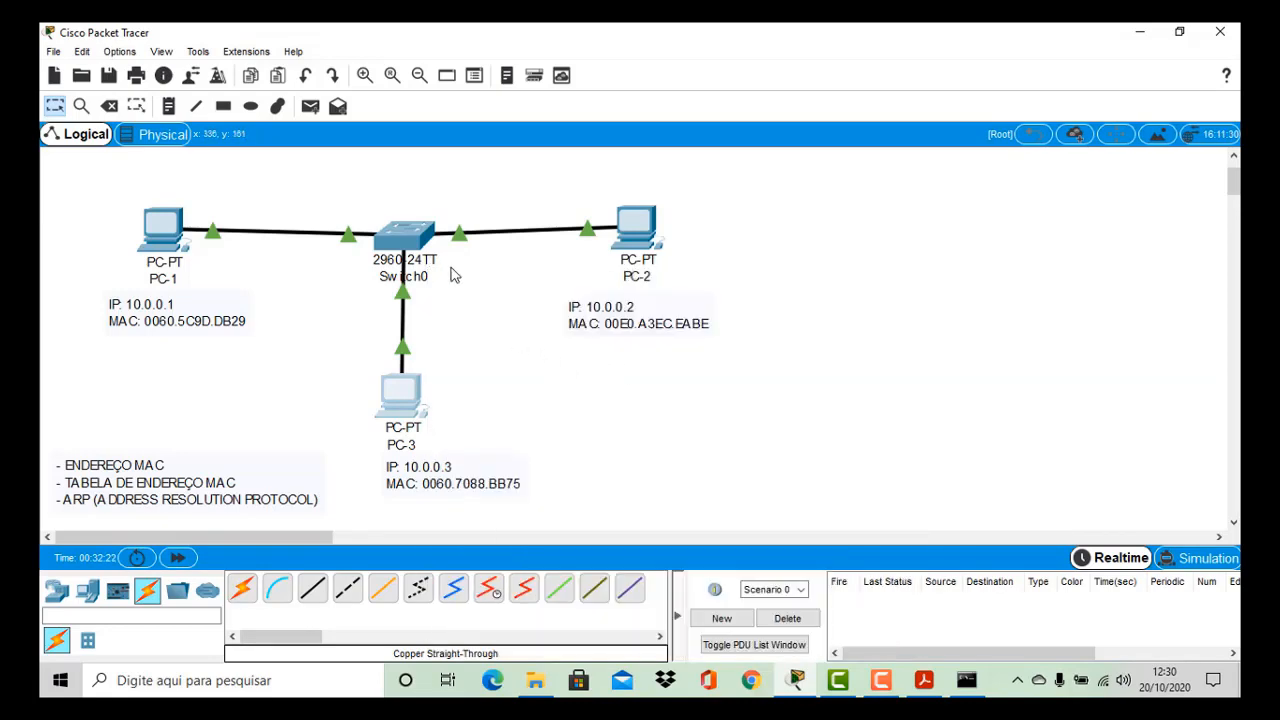
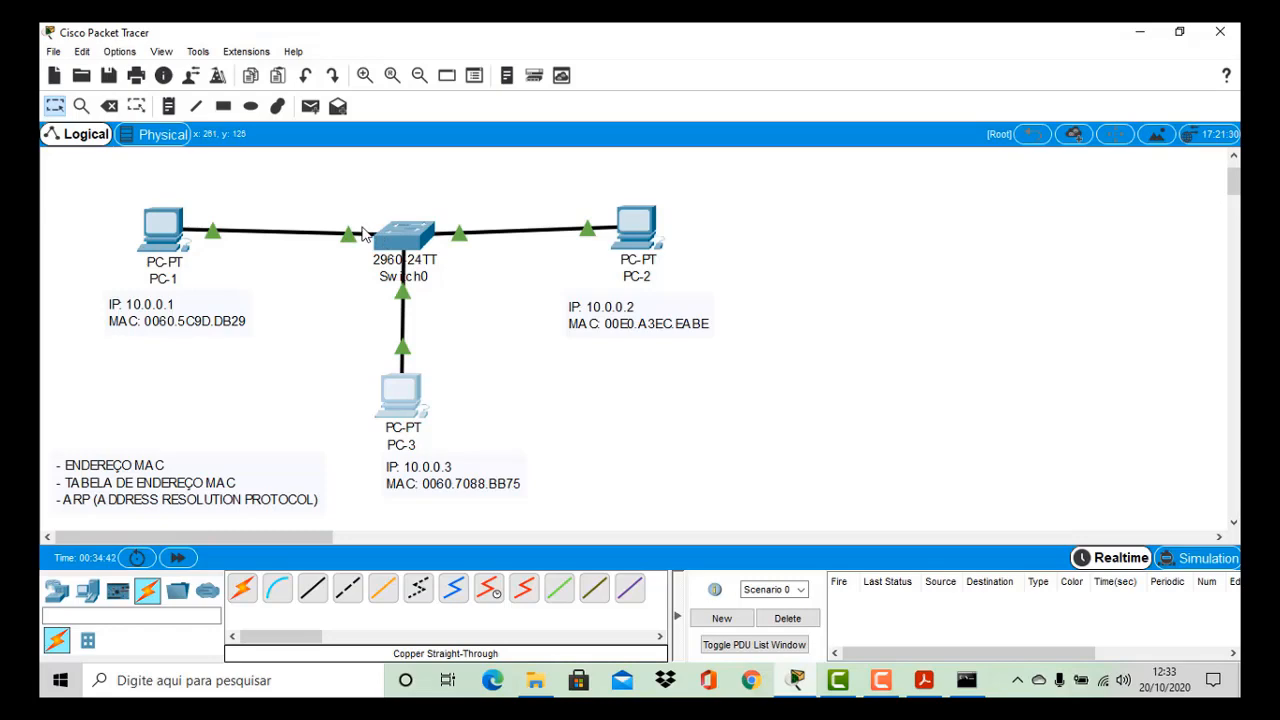
mouse_move(383, 262)
mouse_move(410, 437)
mouse_move(187, 250)
mouse_move(410, 244)
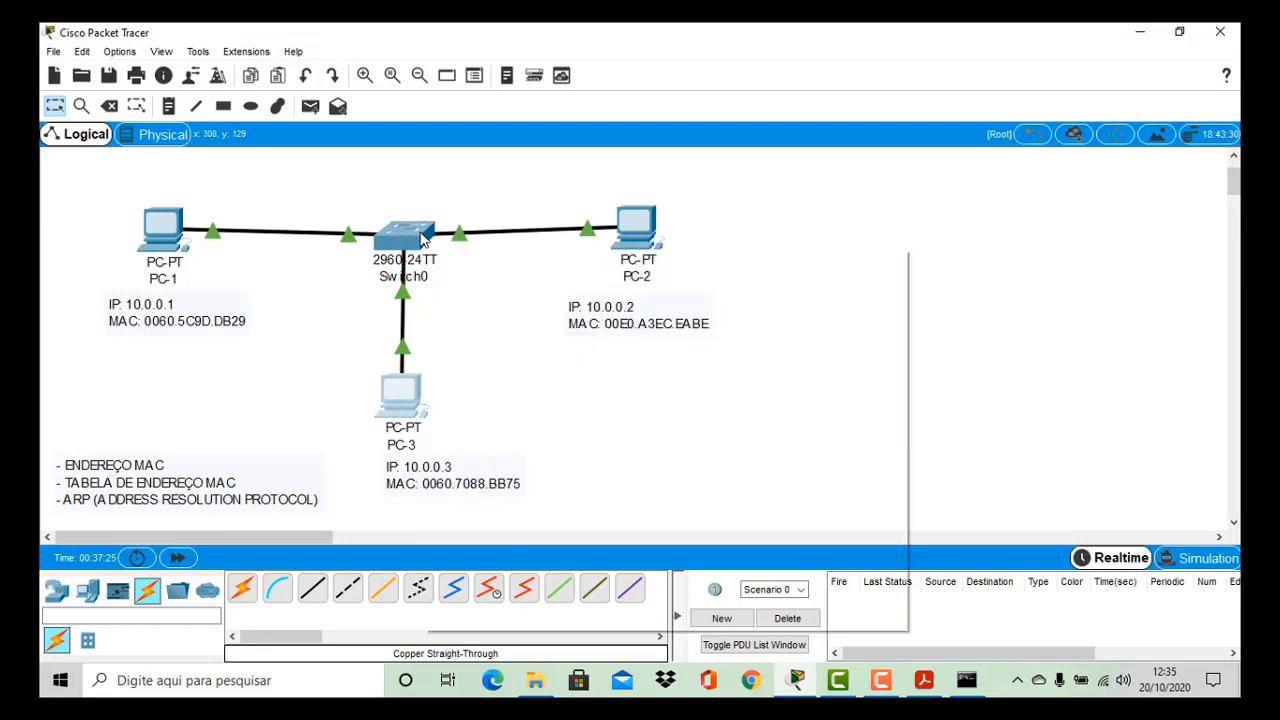
mouse_move(422, 238)
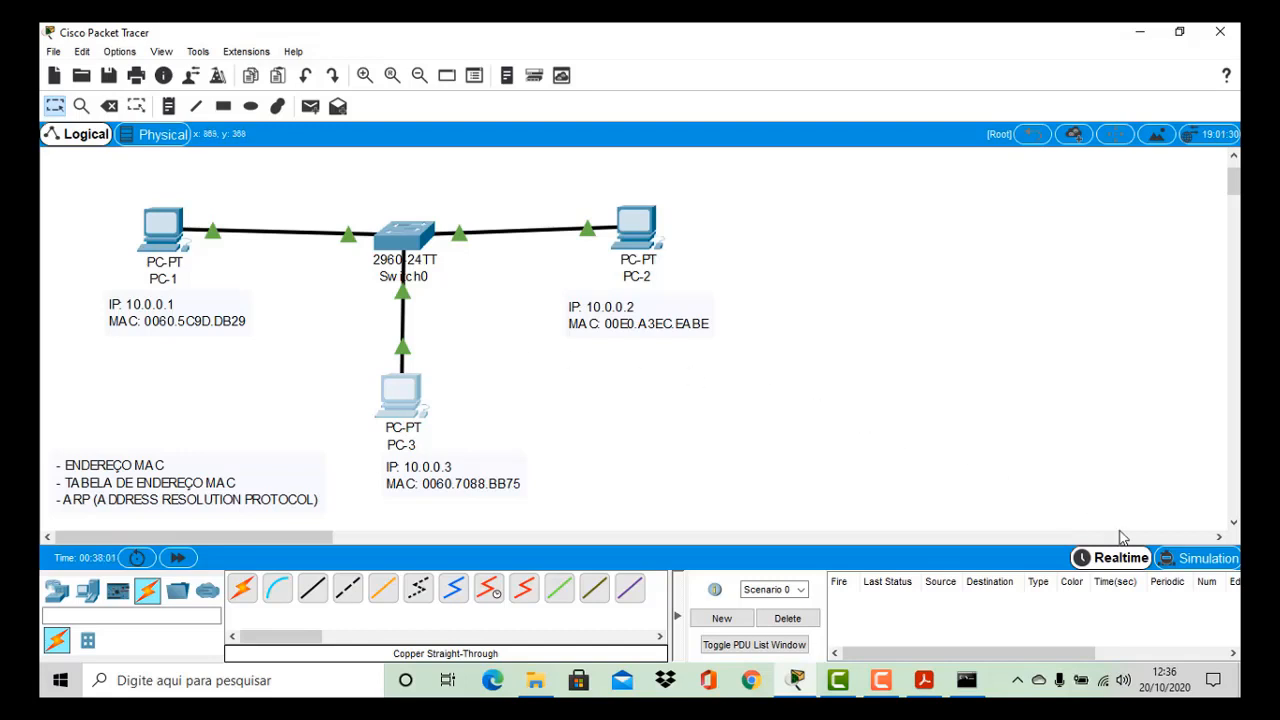
Enter Simulation mode, clear all visible event filters and enable only the IPv4 protocols ICMP and ARP
left_click(1190, 572)
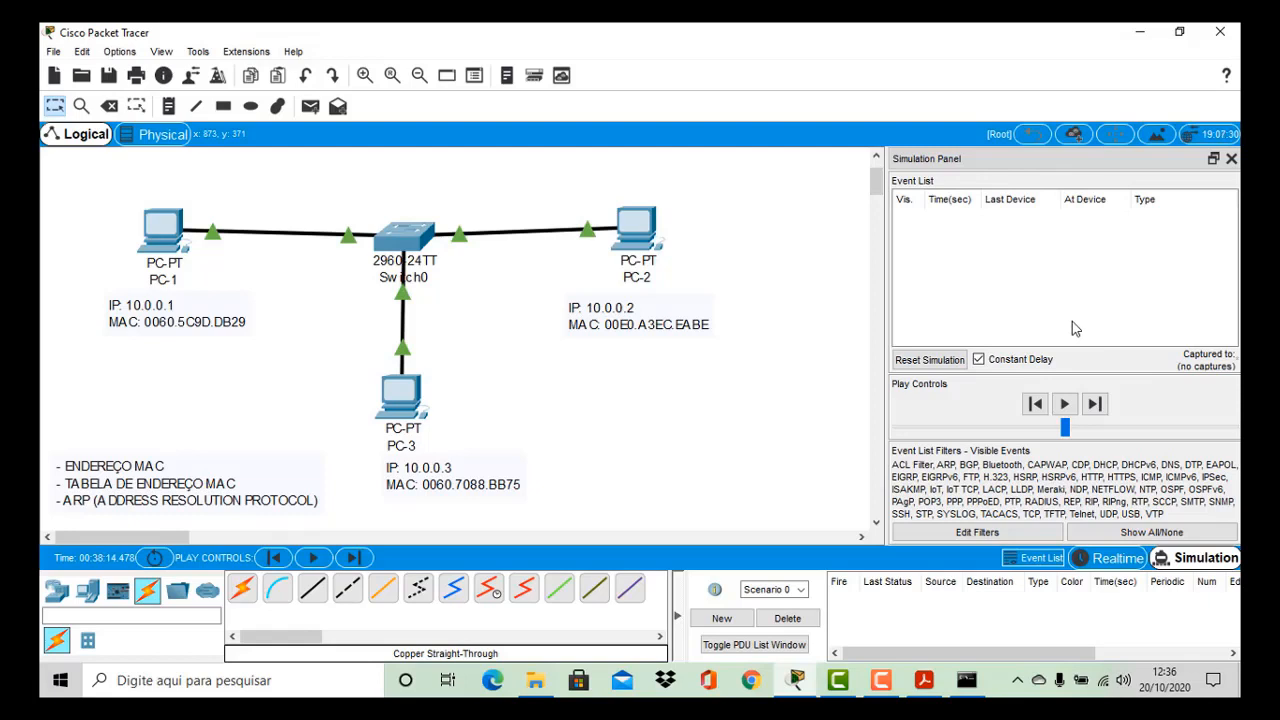
left_click(1104, 534)
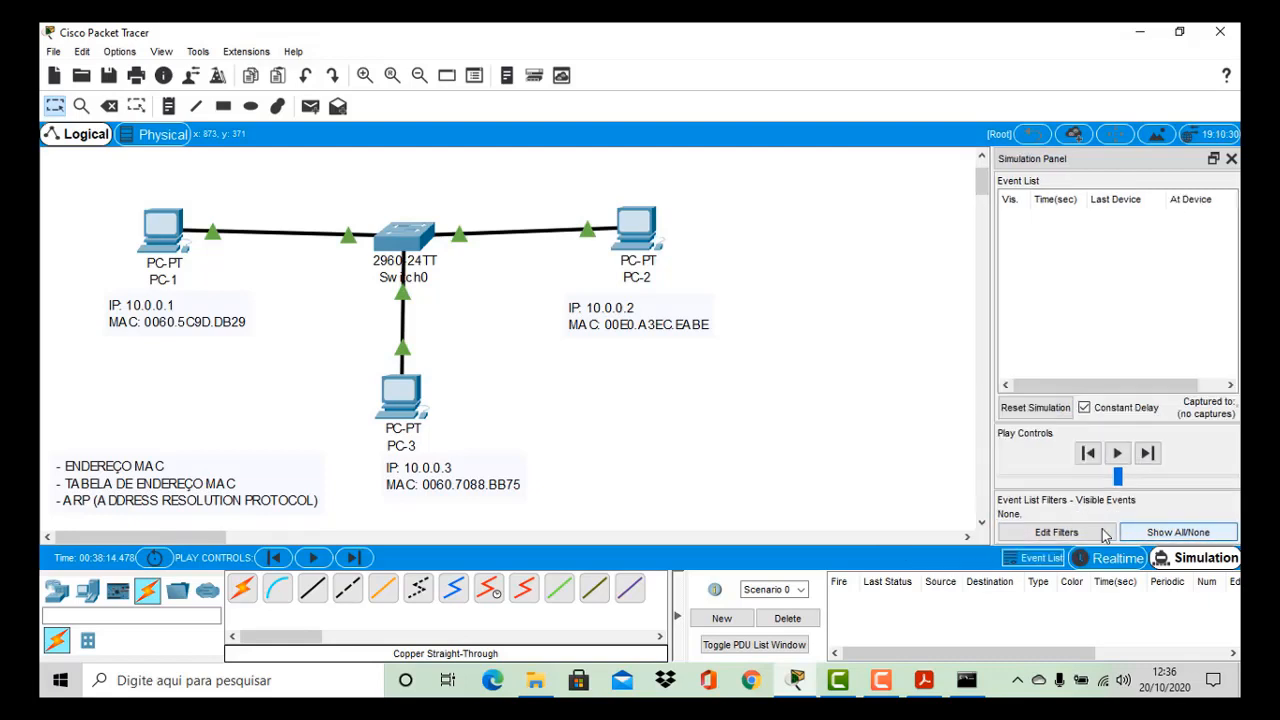
left_click(1020, 535)
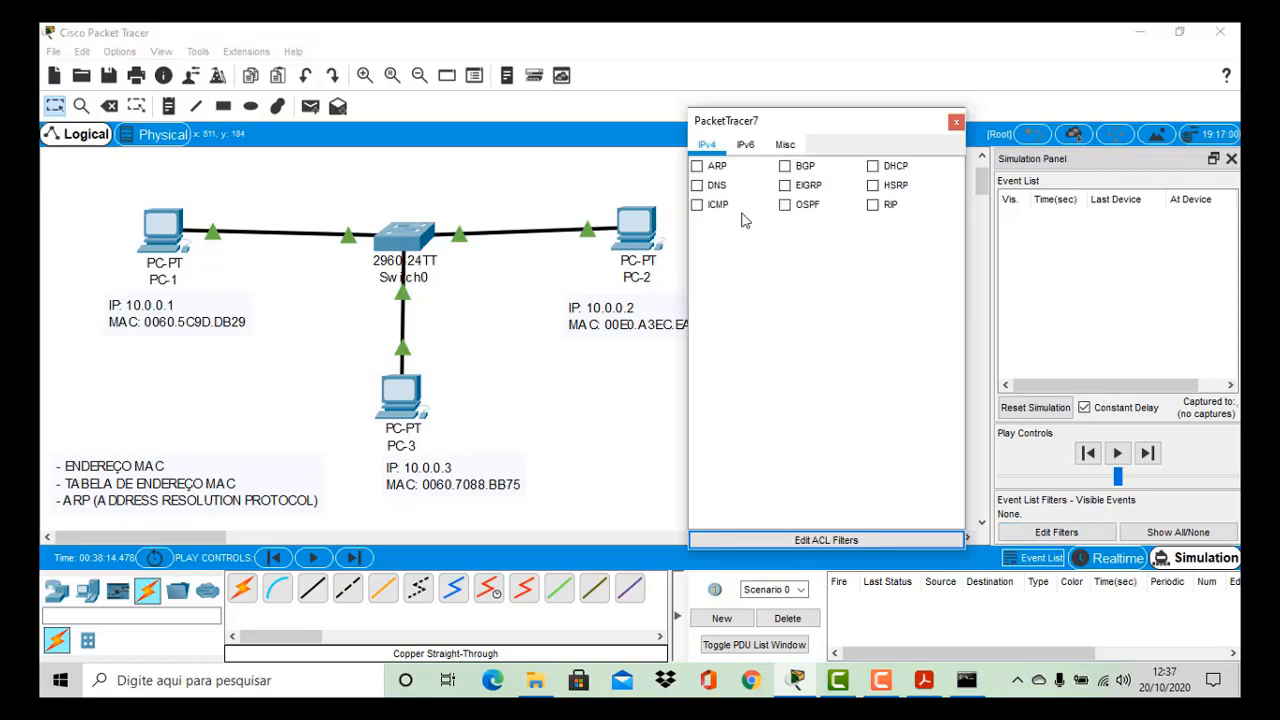
left_click(698, 206)
left_click(698, 167)
left_click(957, 122)
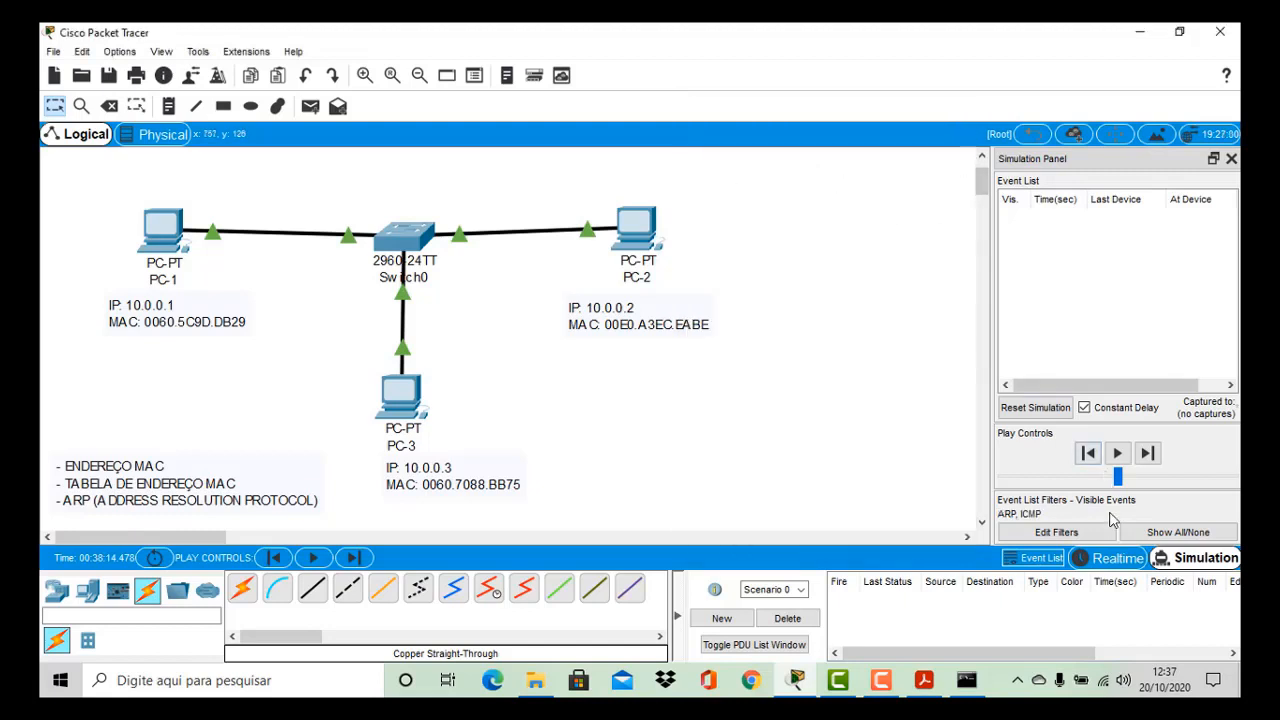
Return to Realtime mode, check PC-1's ARP table with arp -a in its Command Prompt and close its window
left_click(1117, 558)
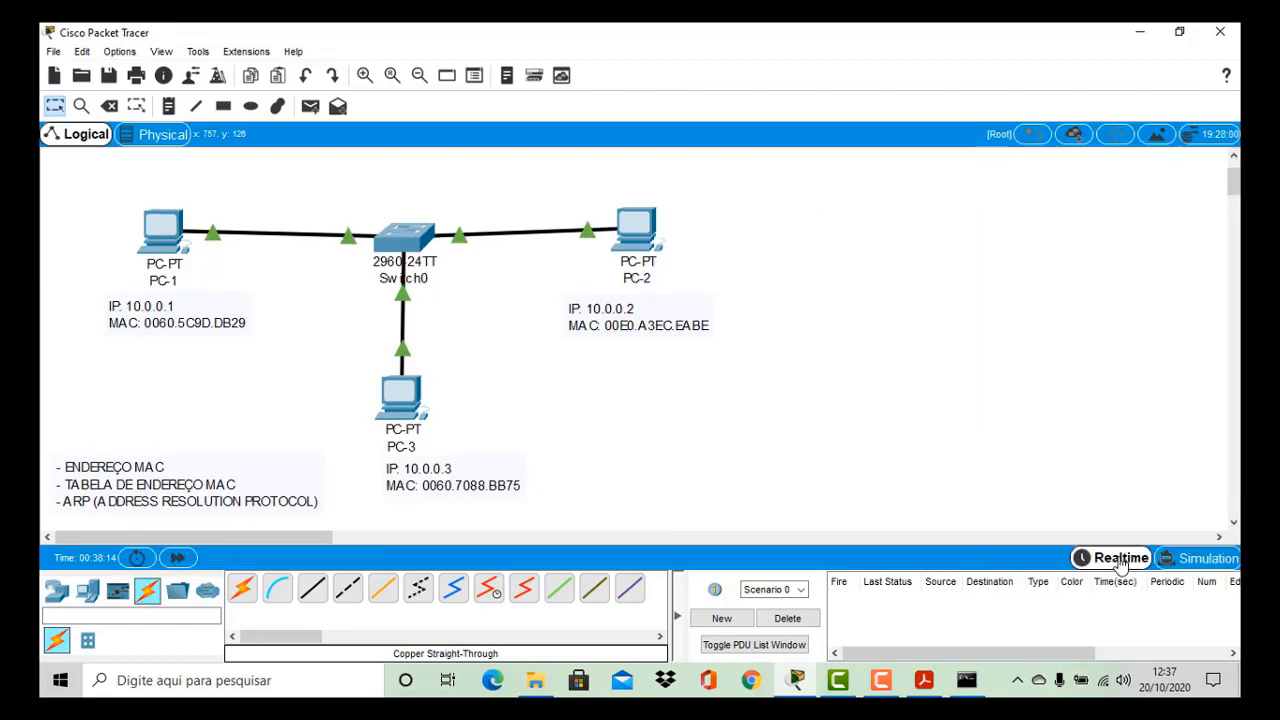
left_click(163, 230)
left_click_drag(546, 108, 874, 106)
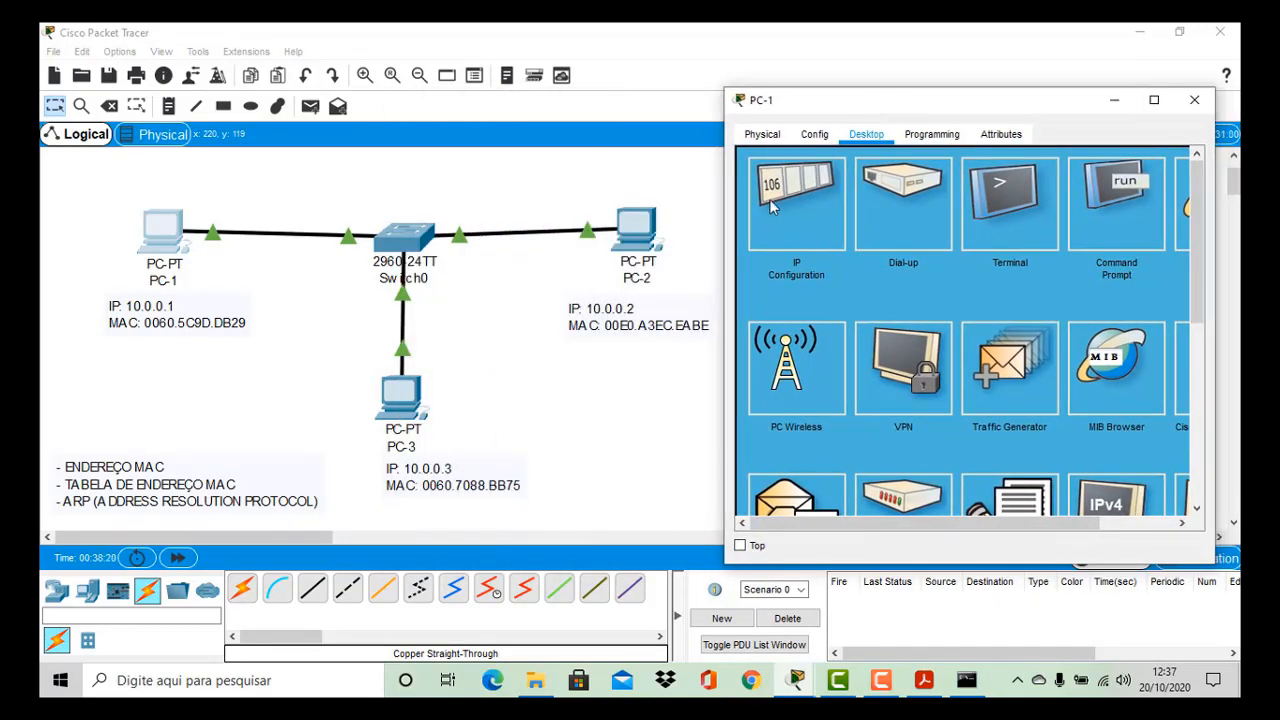
left_click(1133, 217)
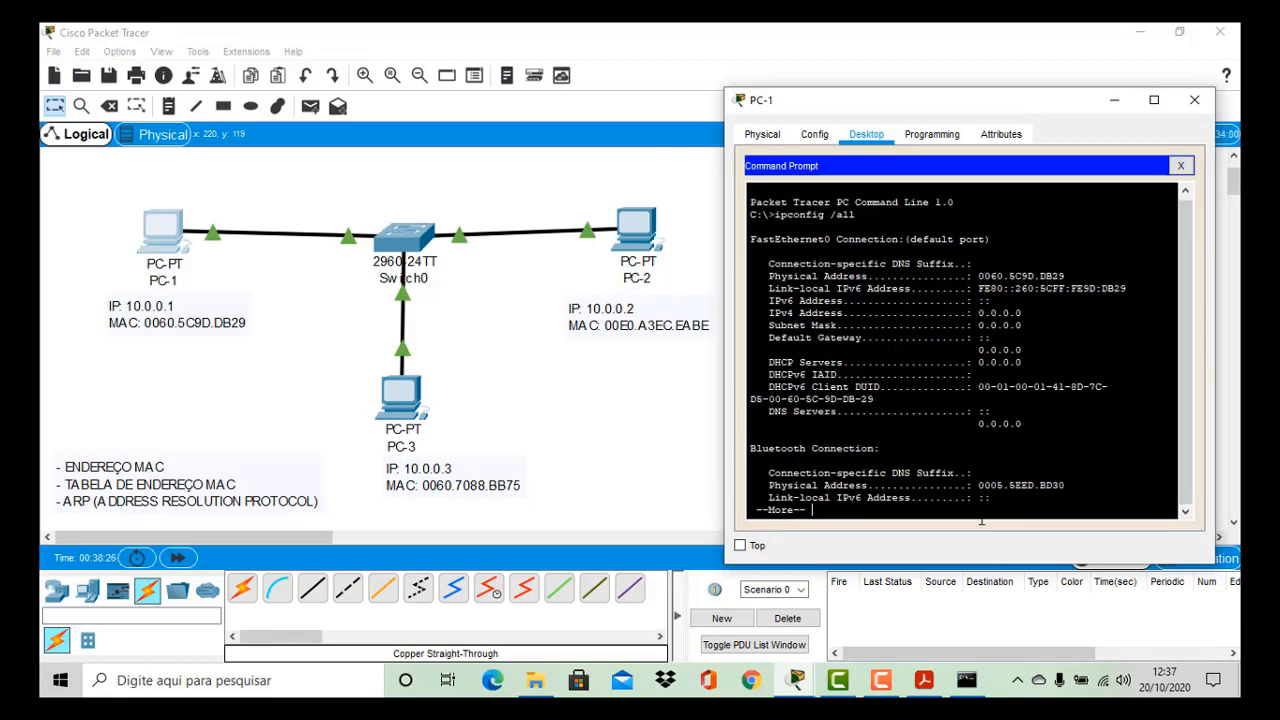
key("space")
type("arp -a")
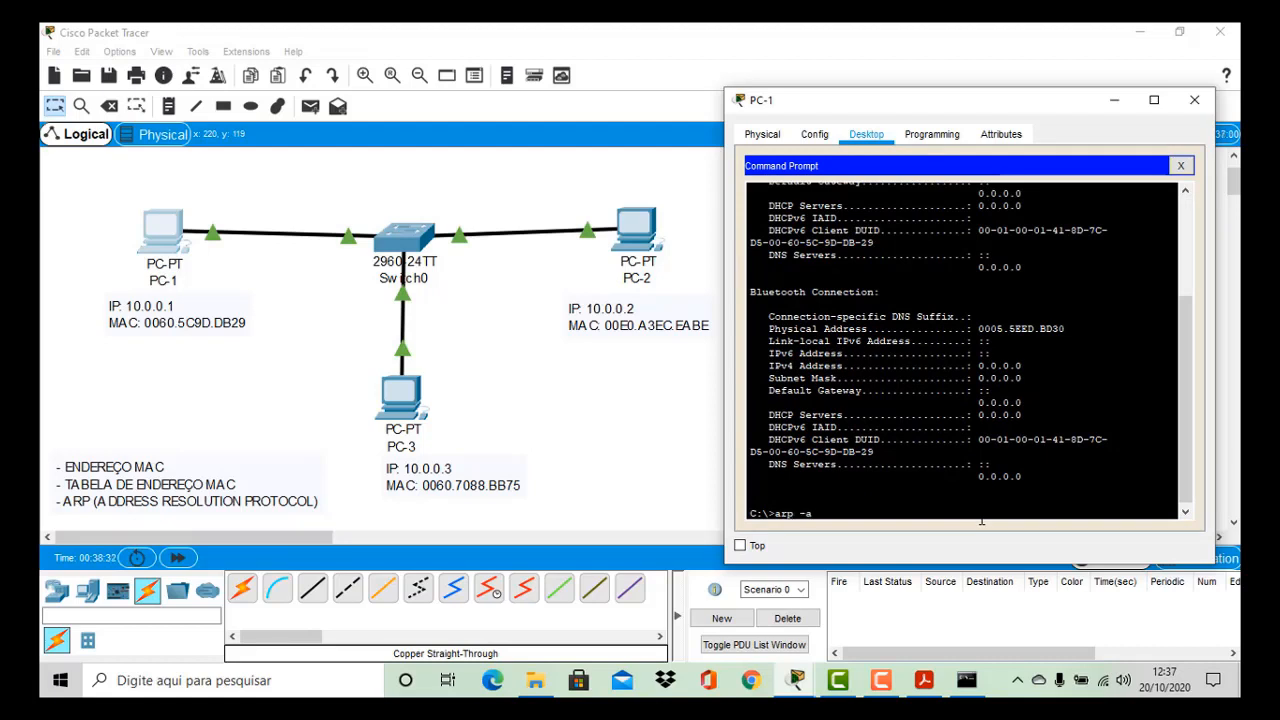
key("Return")
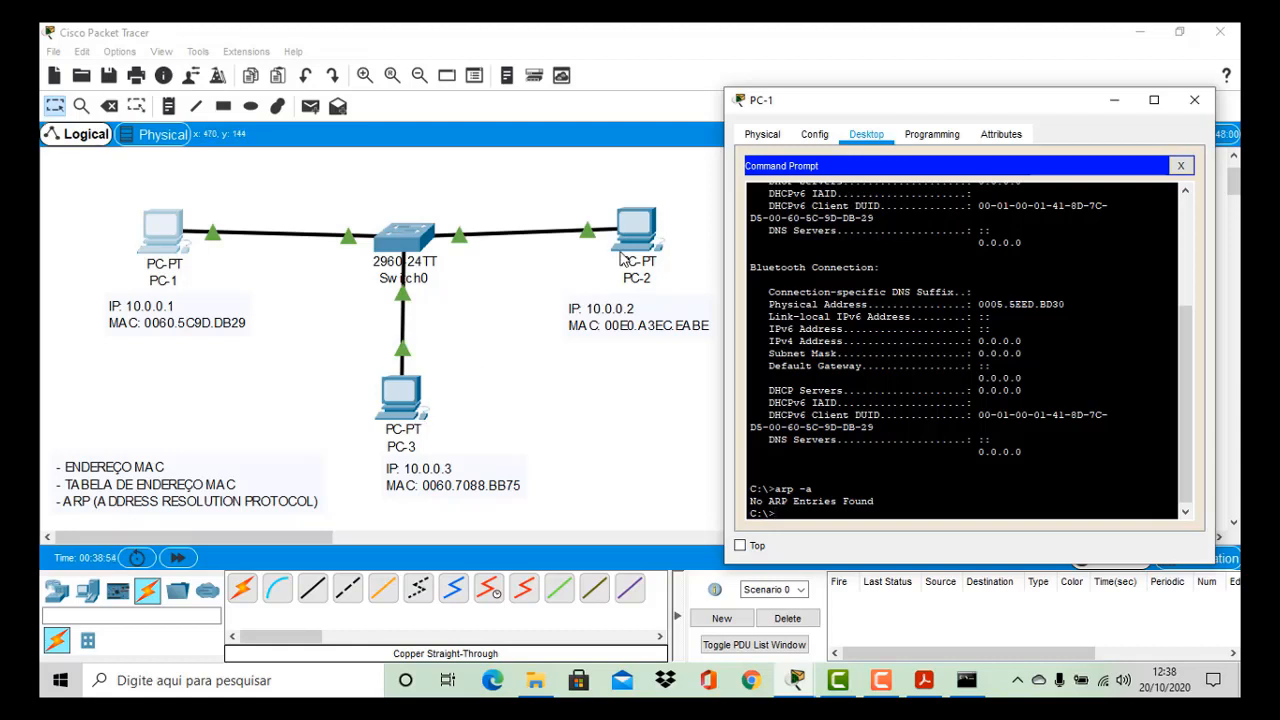
left_click(1206, 103)
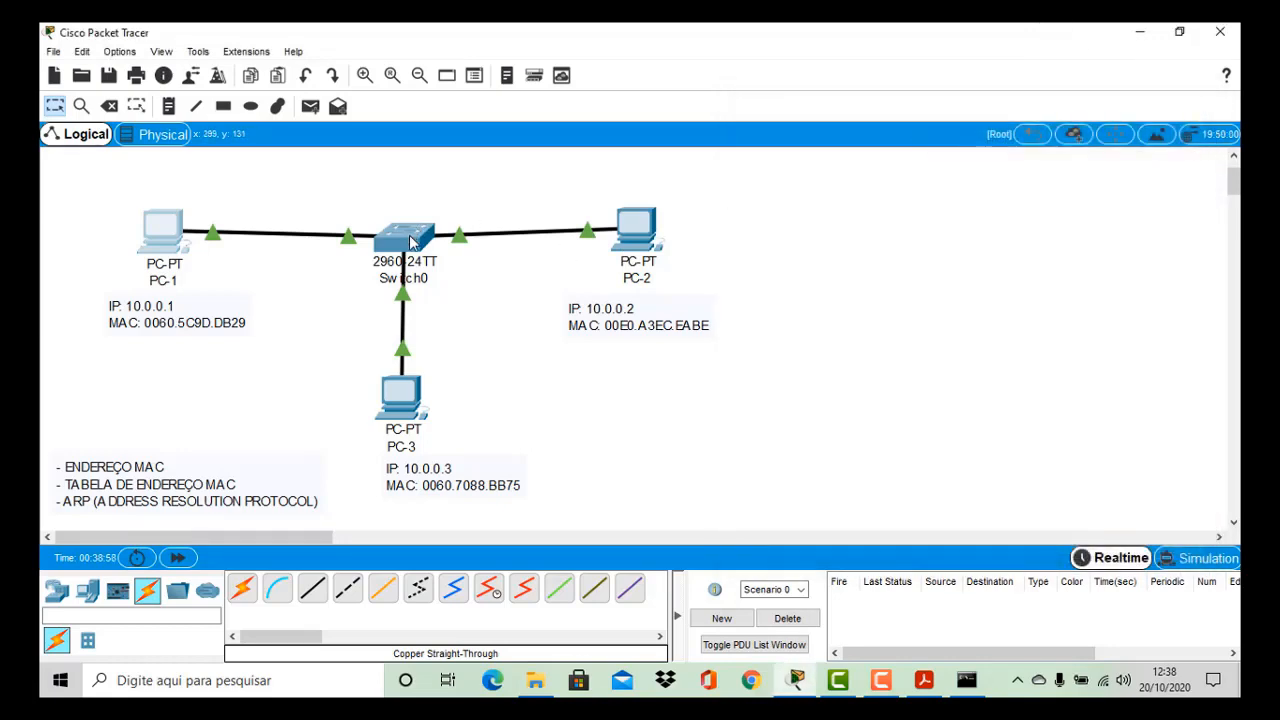
Open Switch0's command line interface and enter privileged mode with enable
left_click(410, 240)
left_click_drag(513, 111, 837, 101)
left_click(853, 128)
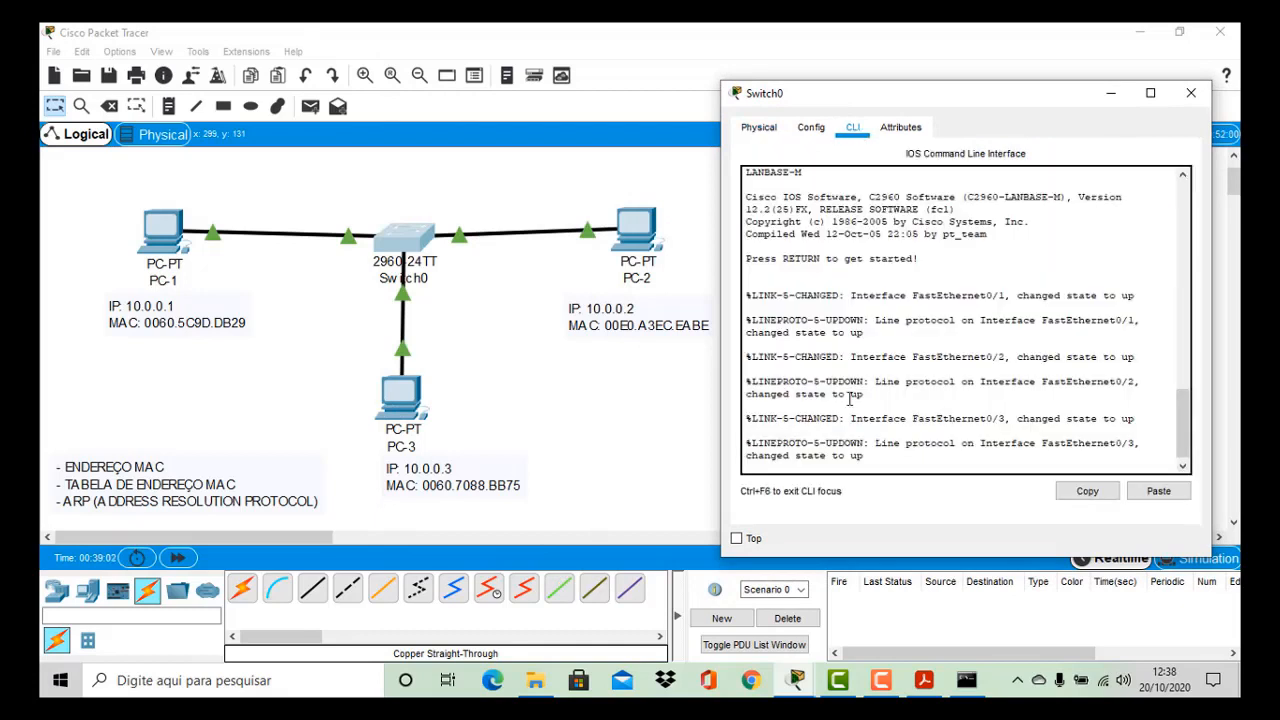
key("Return")
key("Return")
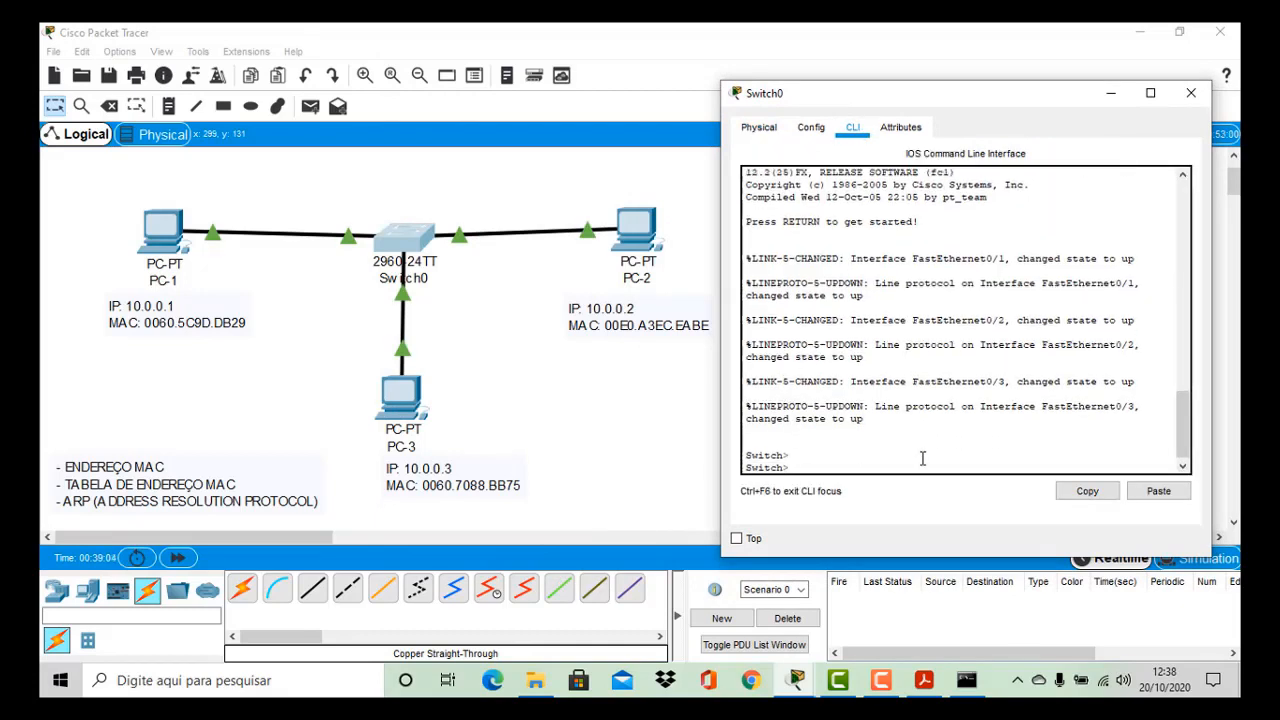
type("enable")
key("Return")
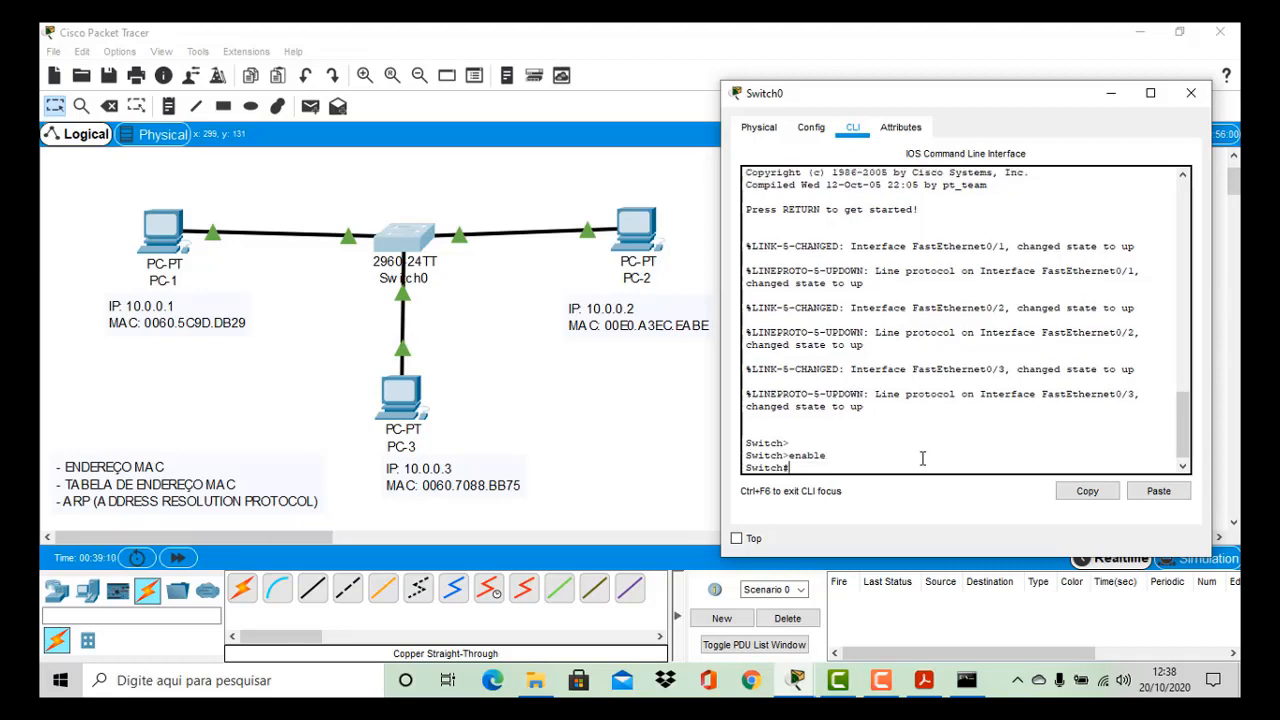
Display Switch0's MAC address table with show mac-address-table, examine its Ports column and close the switch window
type("show mac-")
key("Tab")
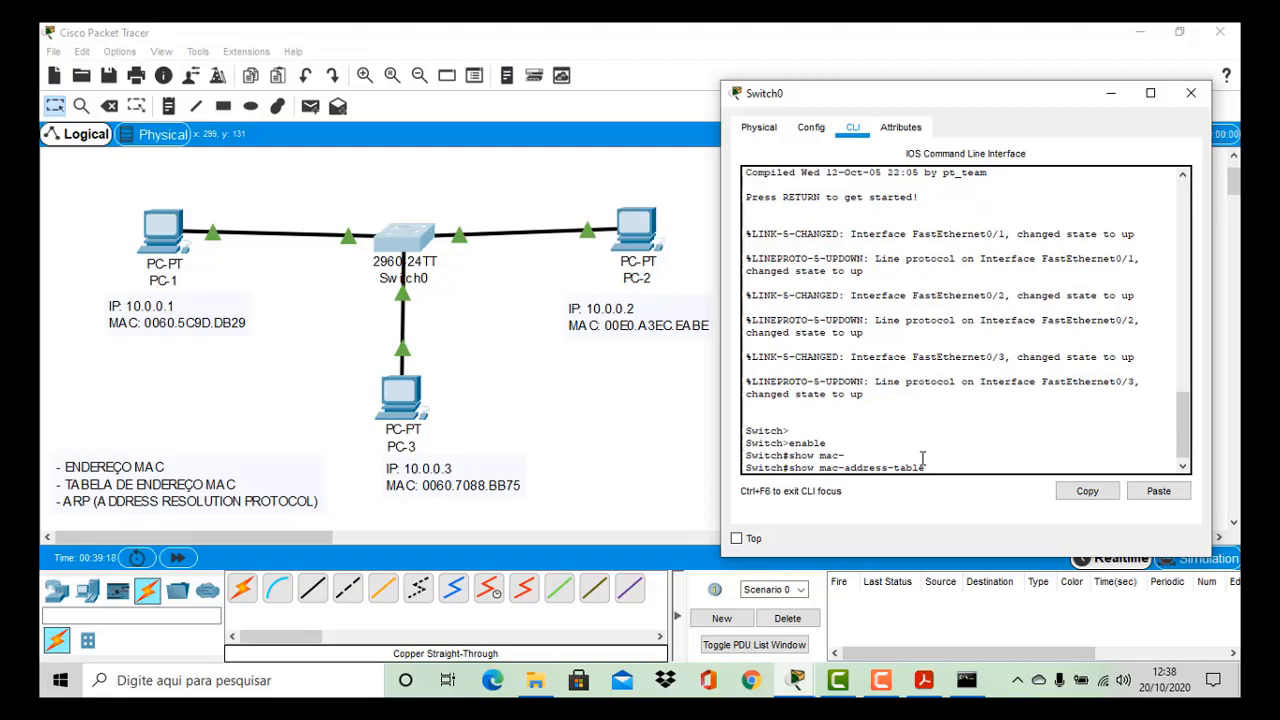
key("Return")
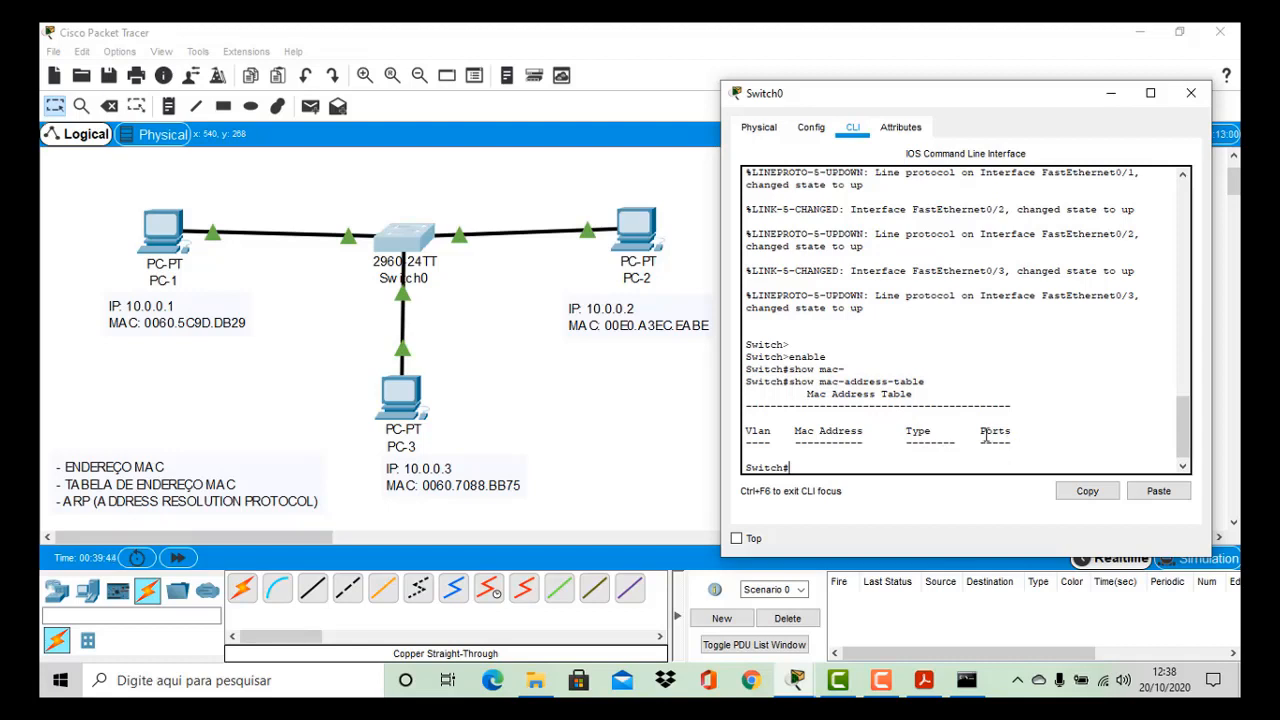
left_click_drag(980, 430, 1015, 434)
left_click(1191, 93)
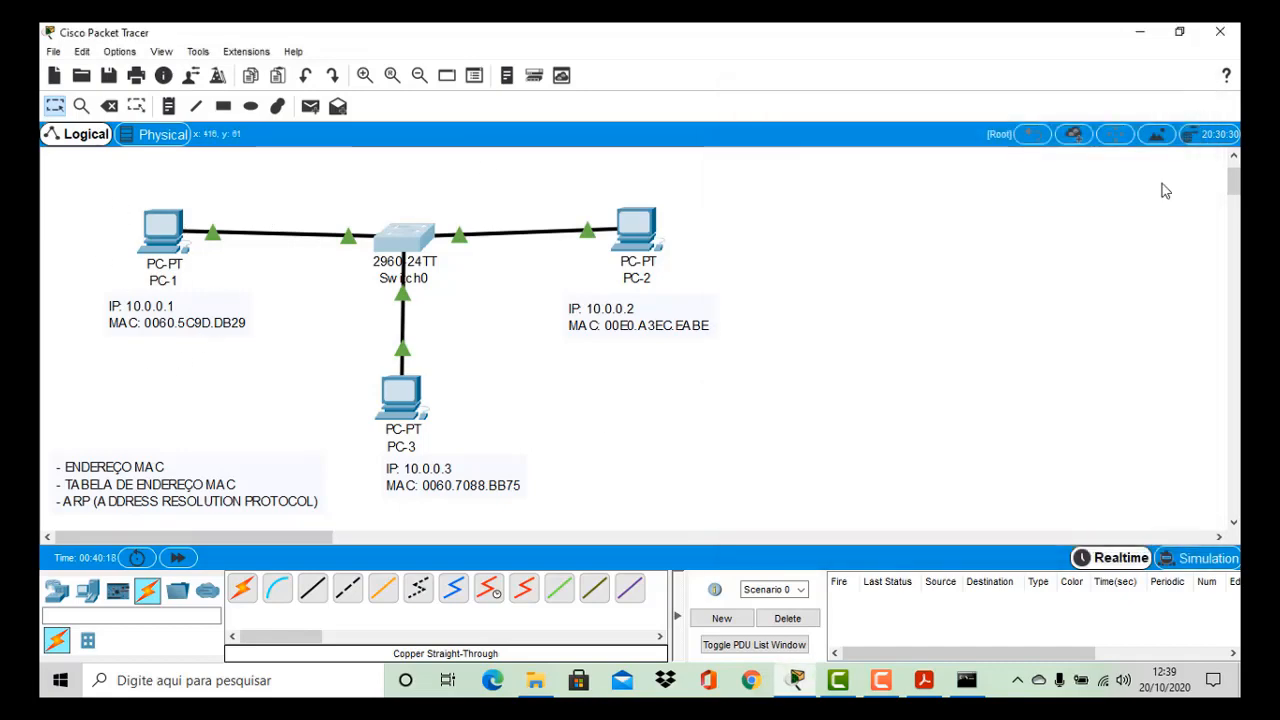
Switch to Simulation mode, widen the simulation event list and add a simple PDU from PC-1 to PC-3
left_click(1182, 560)
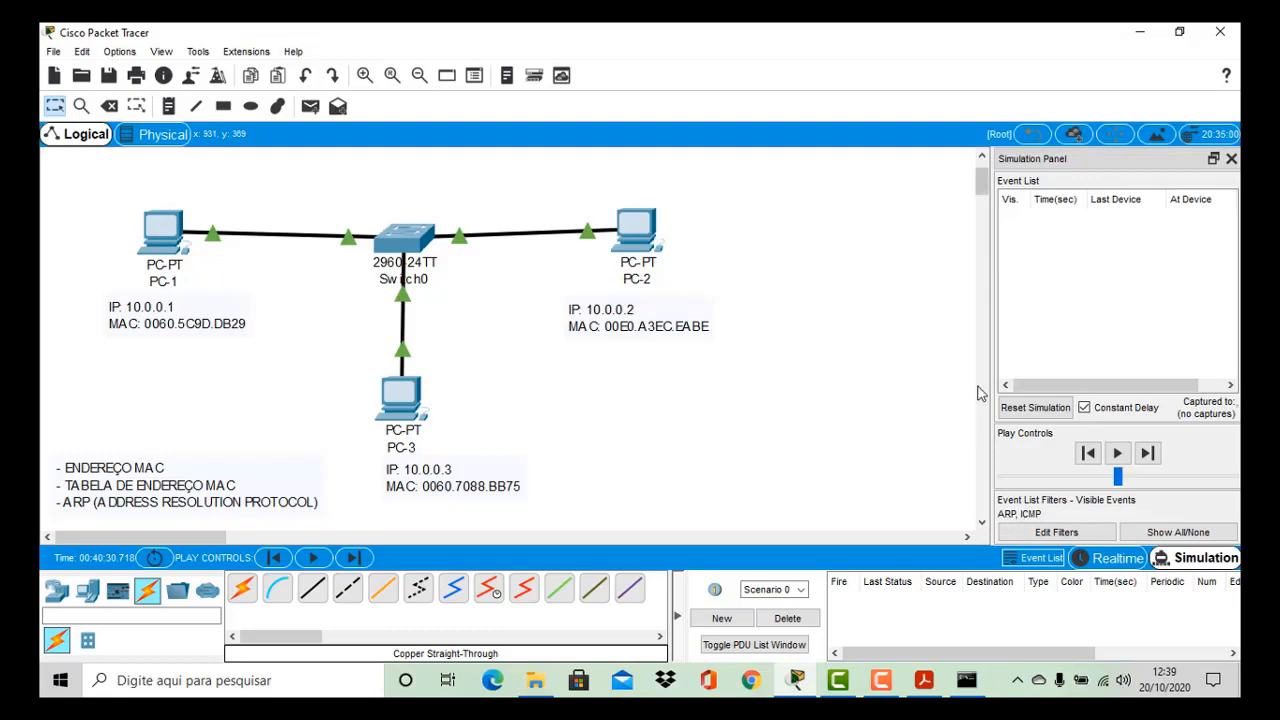
left_click_drag(991, 335, 800, 337)
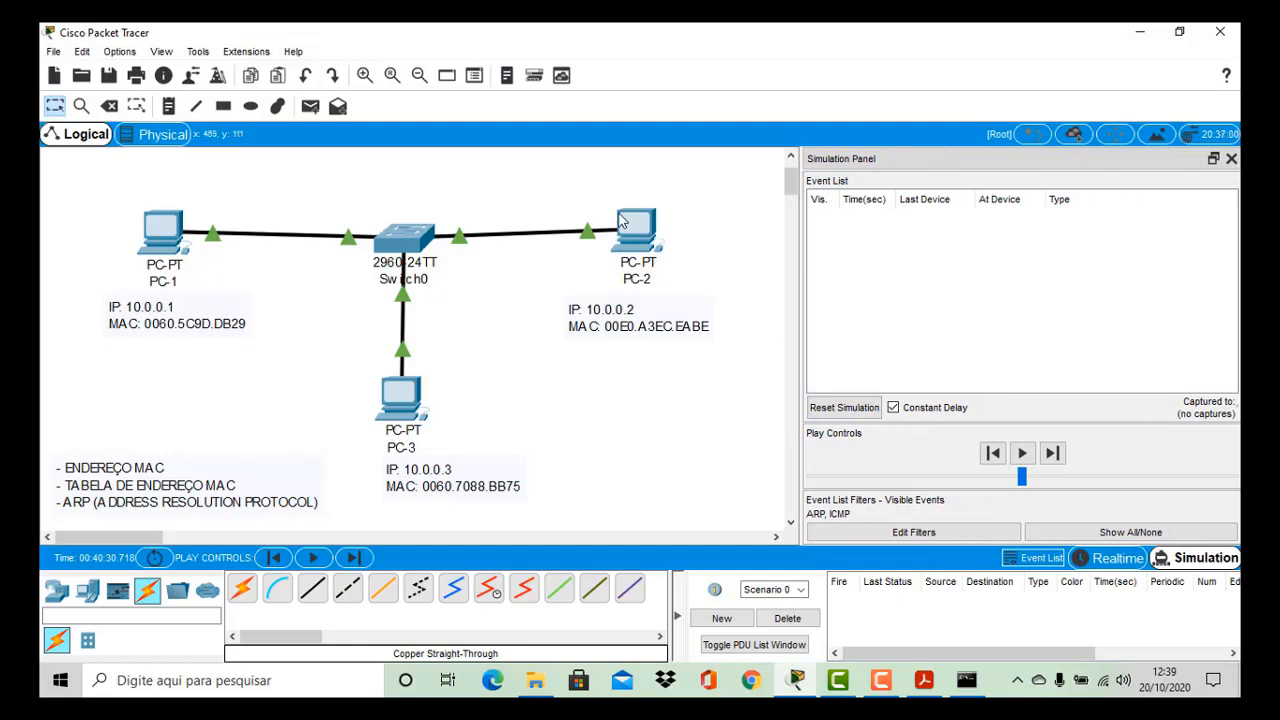
left_click(310, 106)
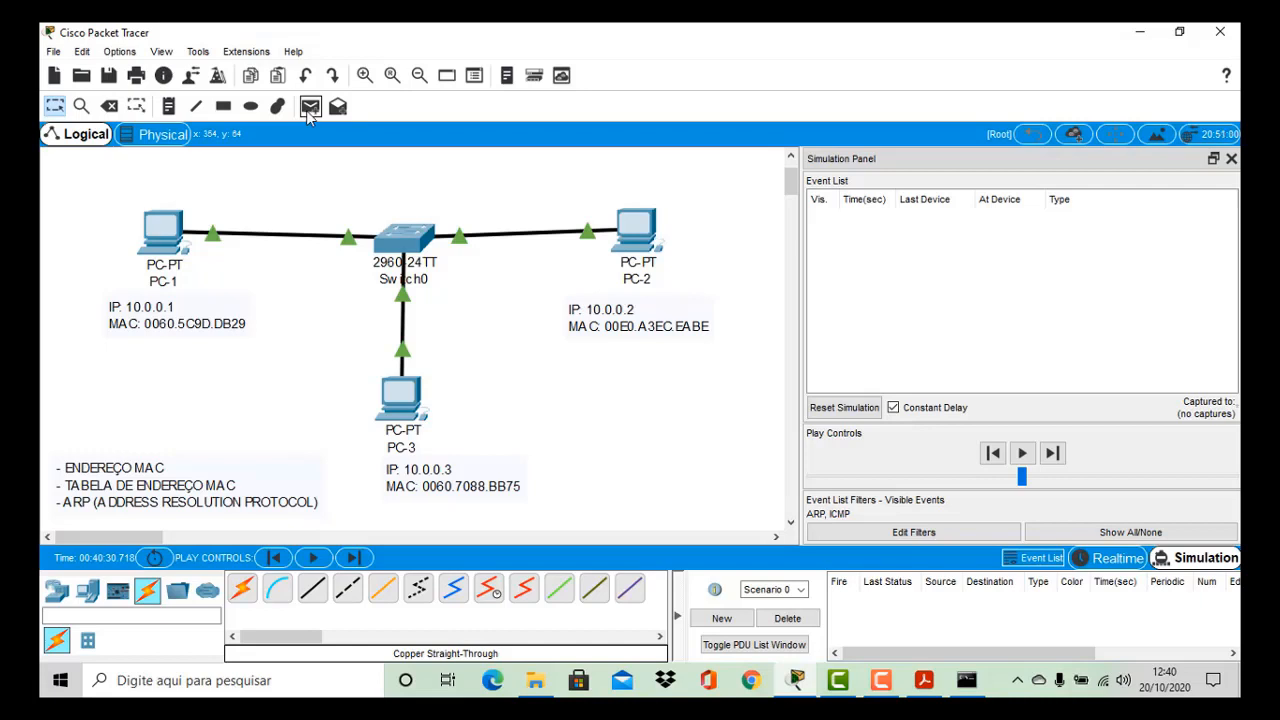
left_click(306, 110)
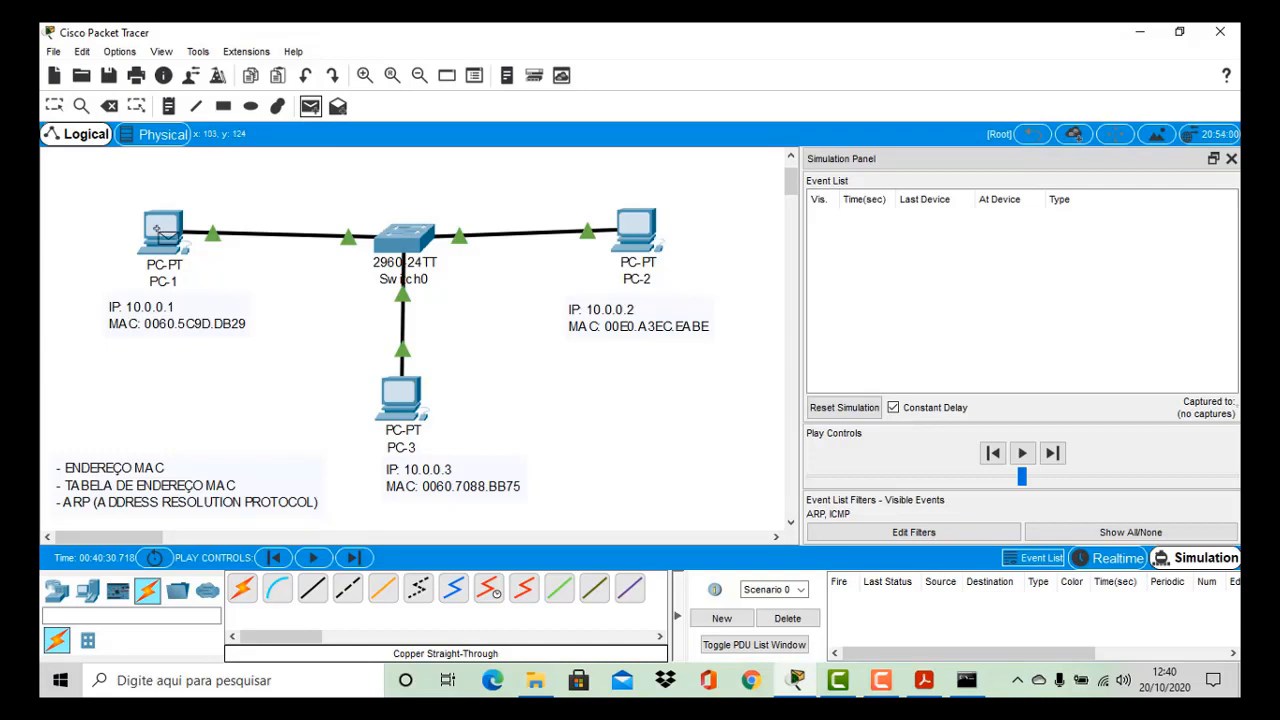
left_click(158, 230)
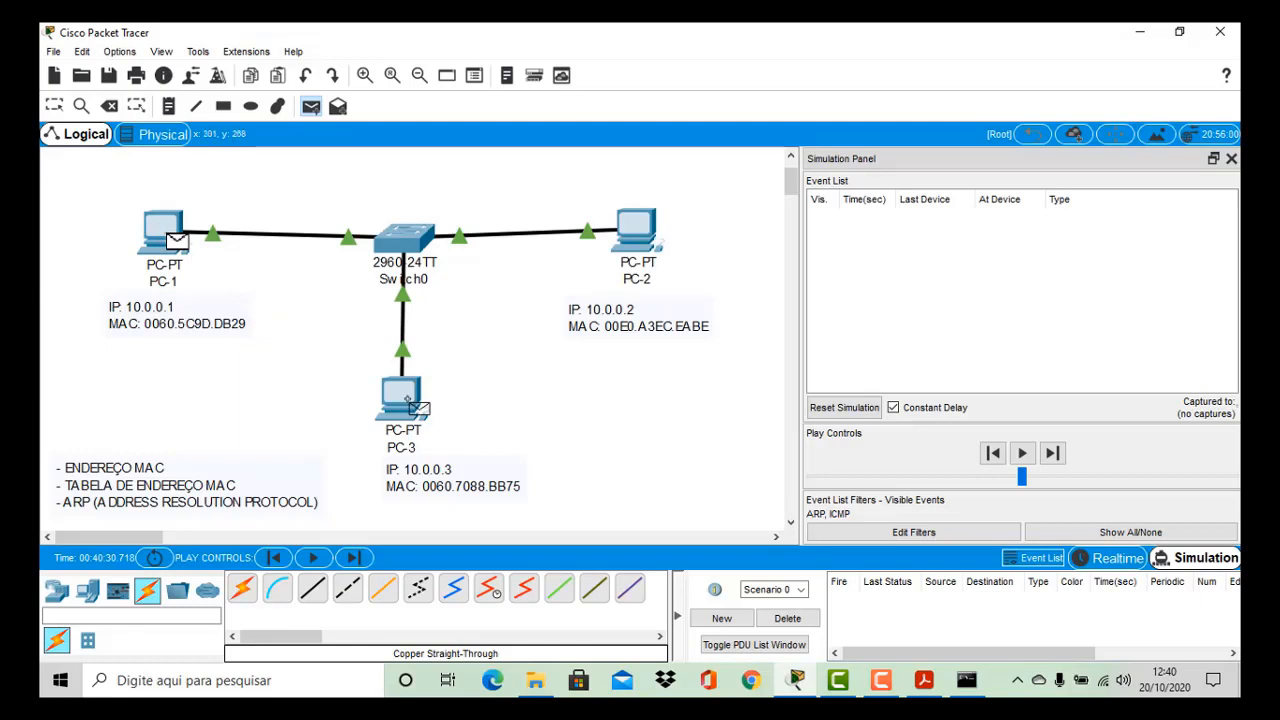
left_click(402, 395)
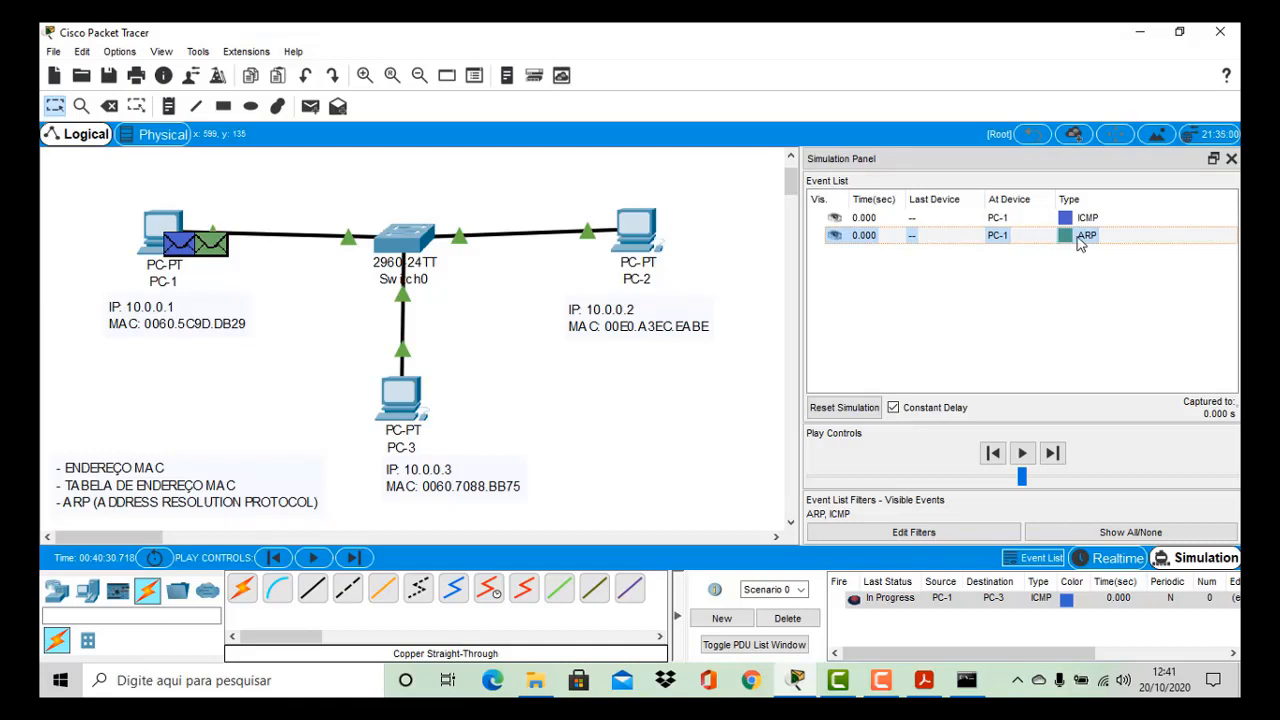
Open the outbound PDU details of PC-1's ARP event and examine its source IP, source MAC and target IP fields
left_click(1114, 246)
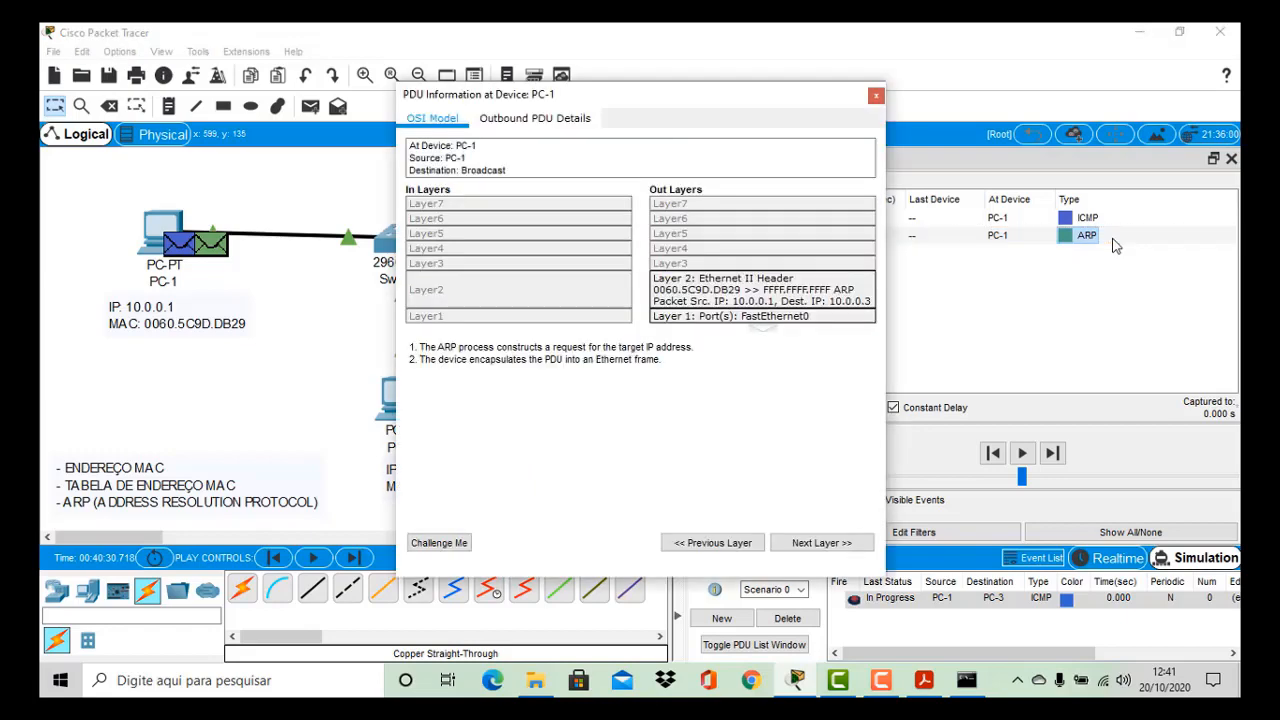
left_click_drag(650, 110, 976, 83)
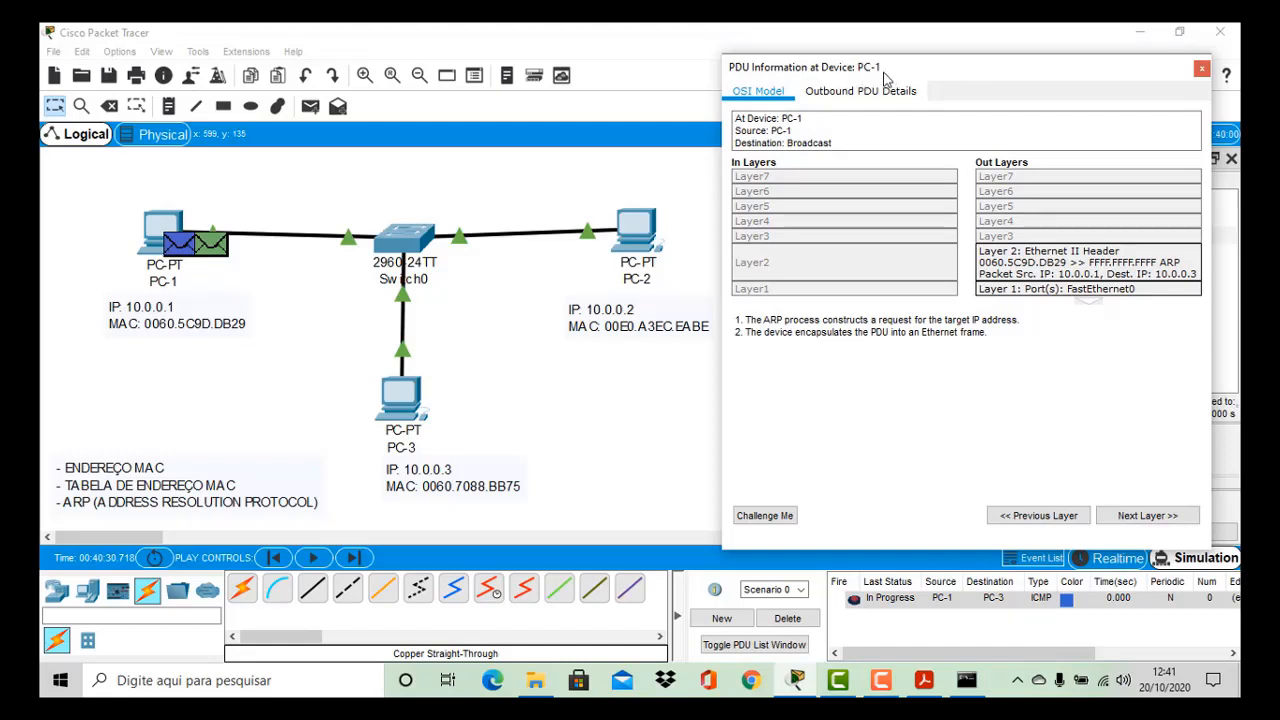
left_click(843, 95)
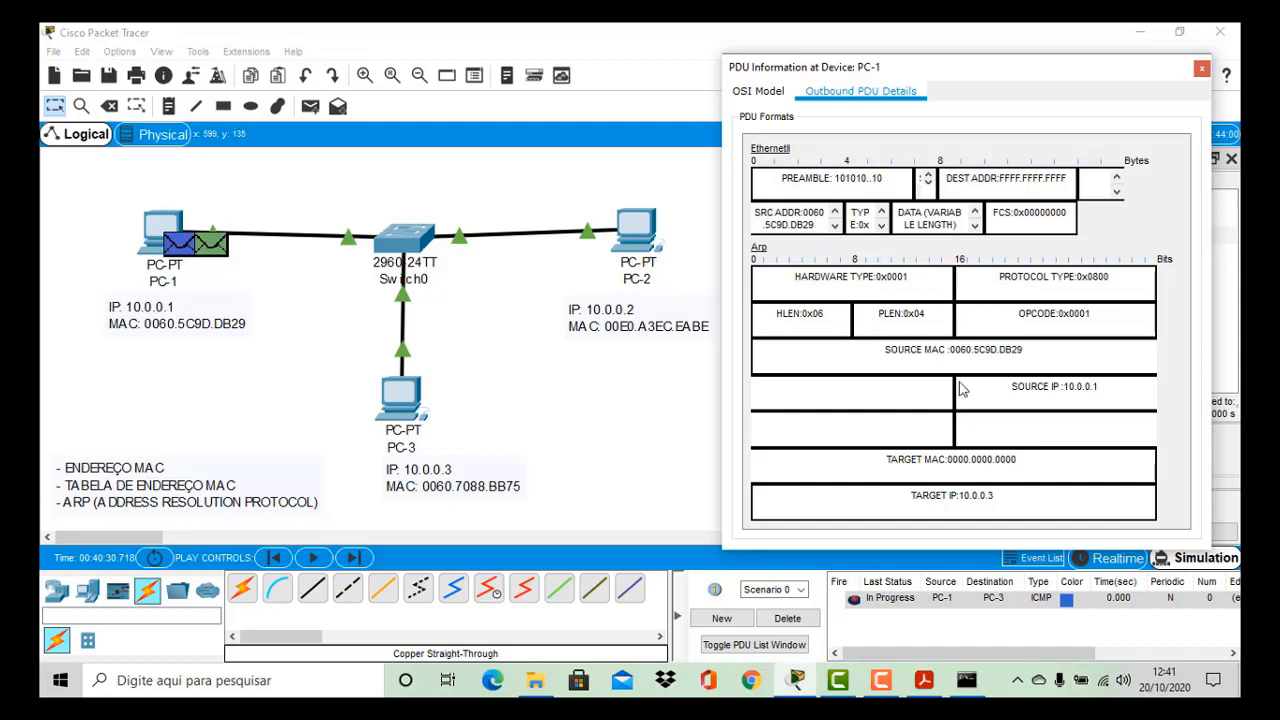
left_click_drag(1012, 392, 1108, 390)
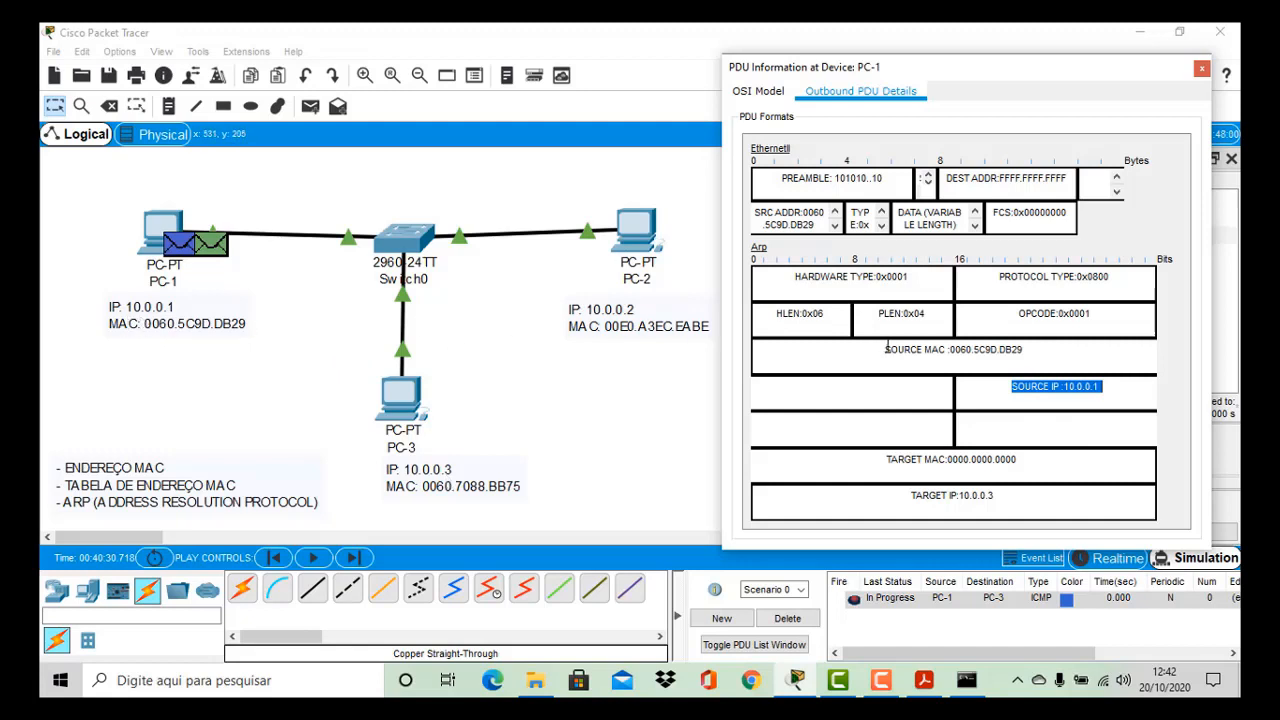
left_click_drag(886, 349, 1040, 347)
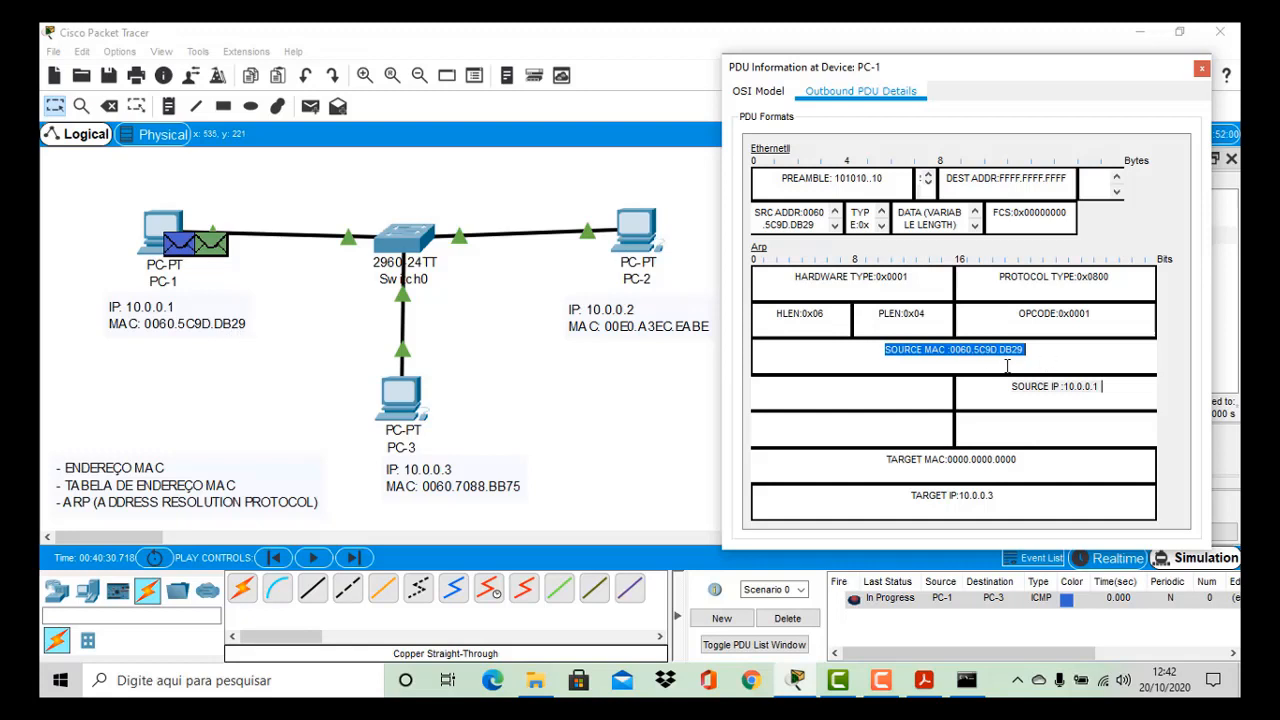
left_click(909, 496)
left_click_drag(909, 496, 1014, 497)
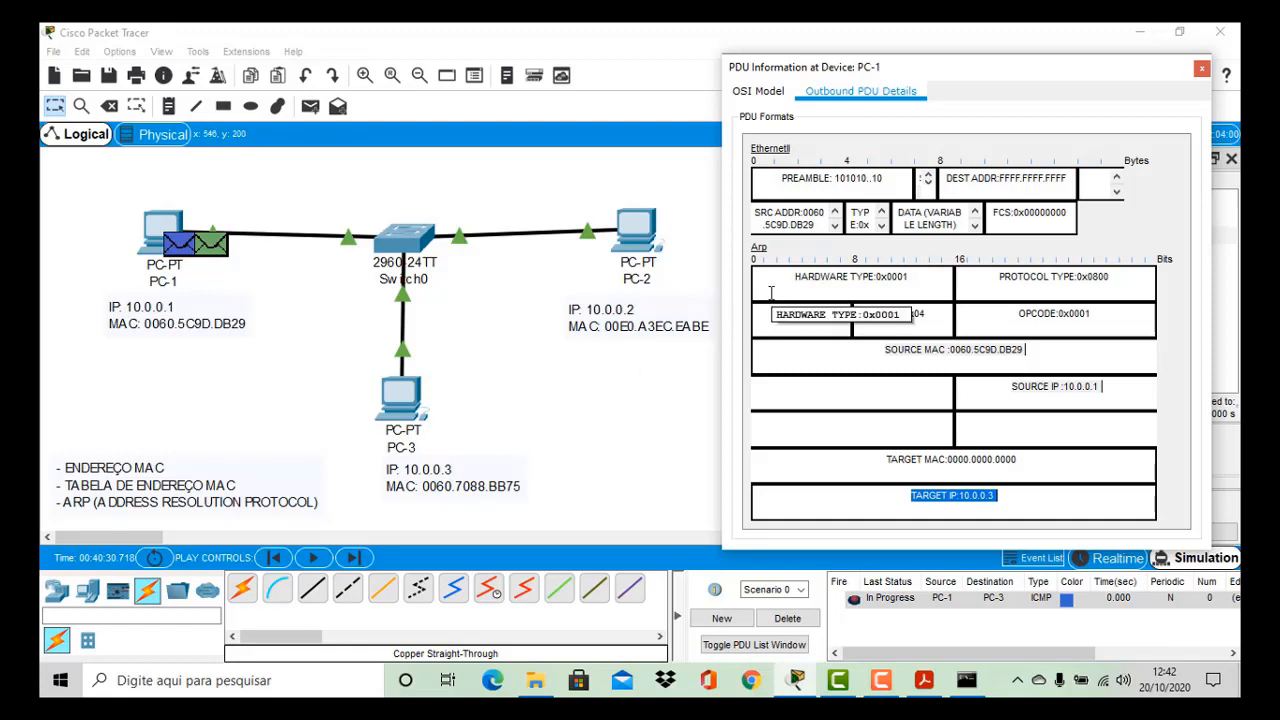
Examine the type field of the ARP event's Ethernet II header and close the PDU information window
left_click(881, 225)
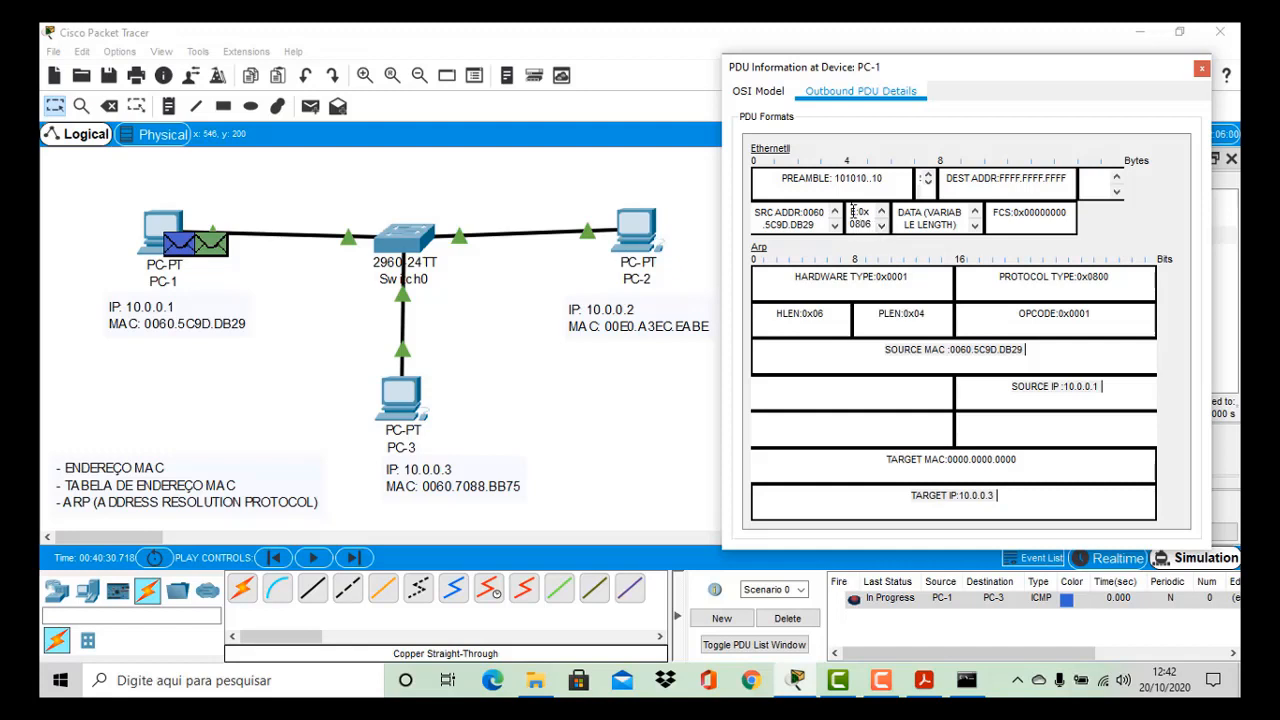
left_click_drag(852, 212, 875, 229)
left_click(1202, 69)
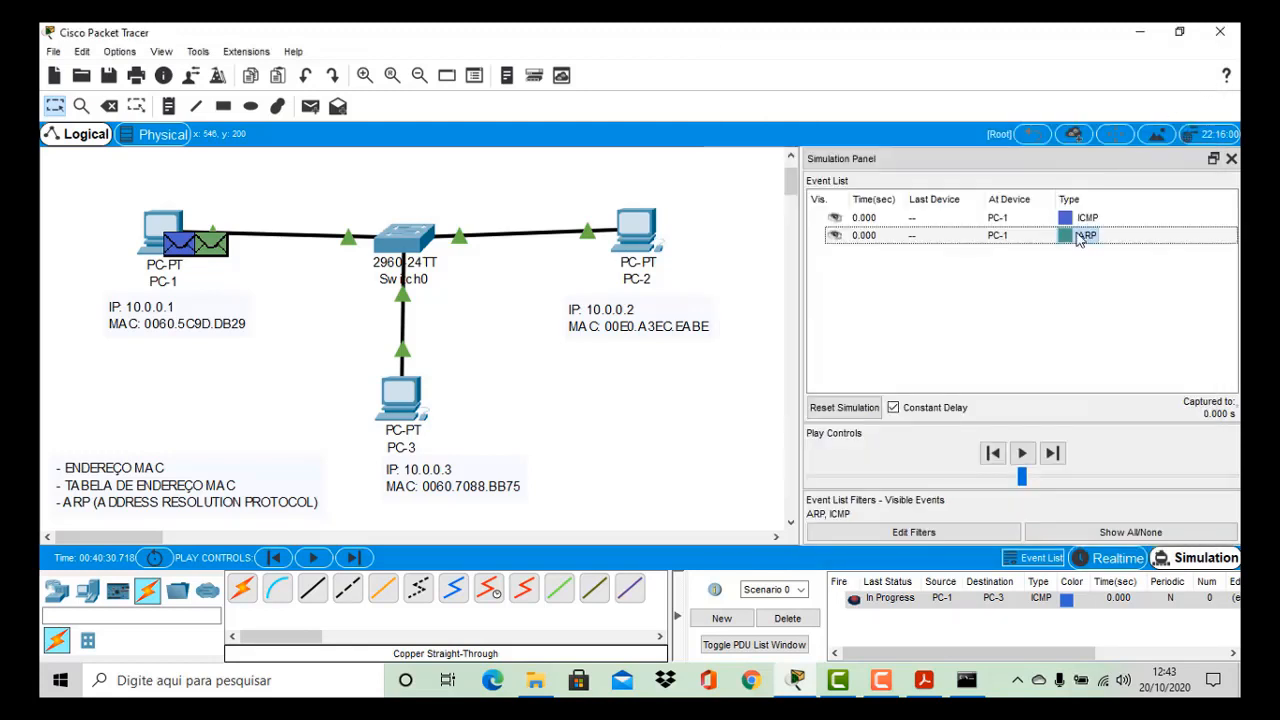
Examine the source MAC, source IP and target IP in the outbound PDU details of PC-1's ARP event, and close the window
left_click(1130, 245)
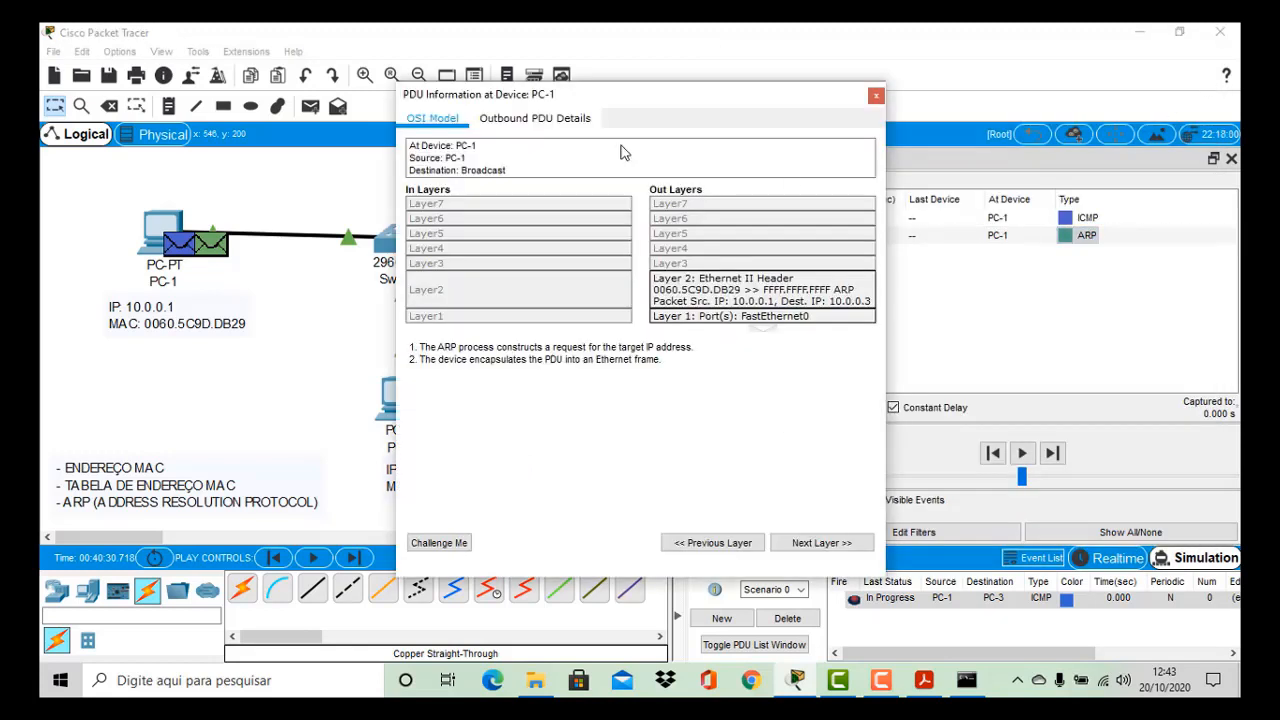
left_click(580, 118)
left_click_drag(617, 101, 975, 58)
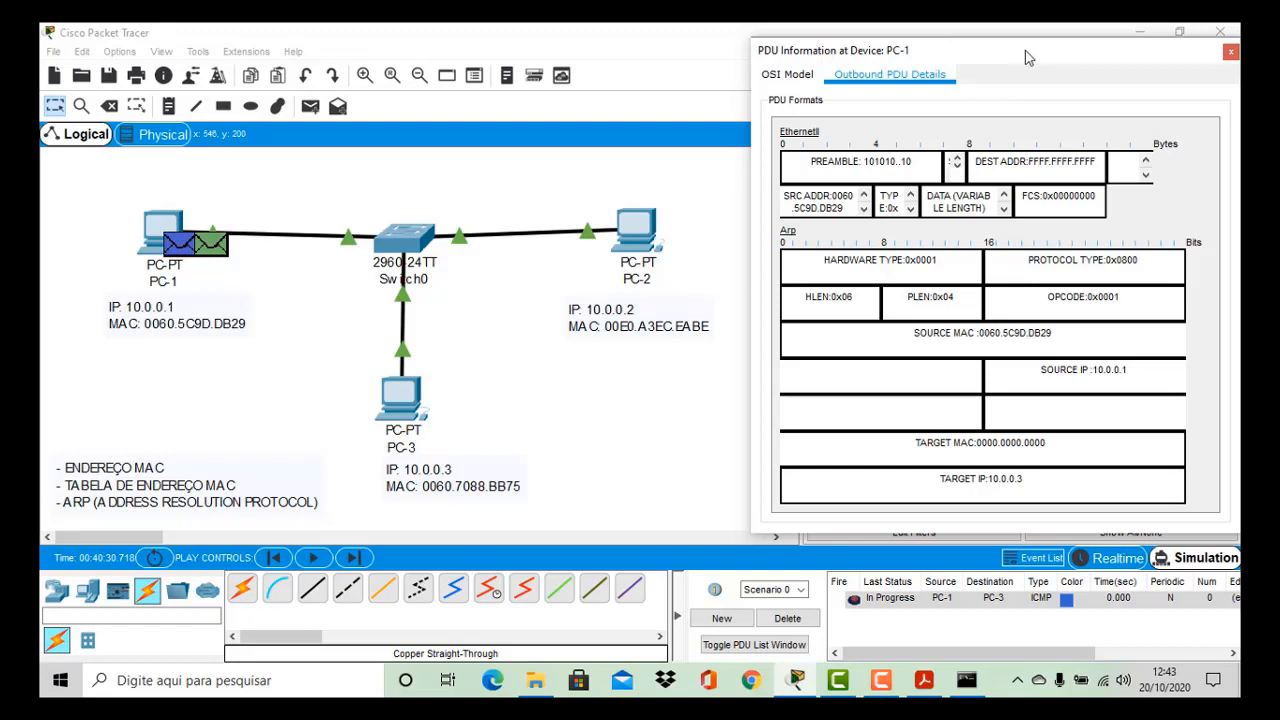
left_click_drag(1030, 54, 1025, 50)
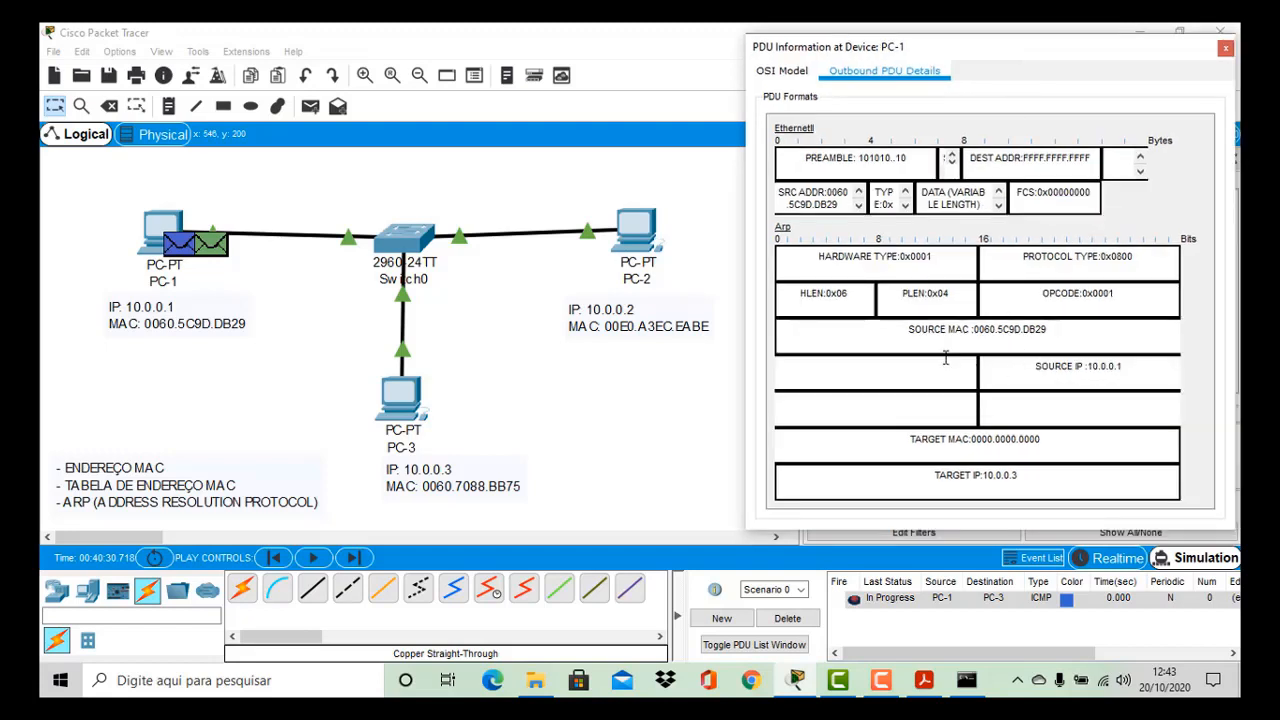
left_click_drag(903, 328, 1058, 328)
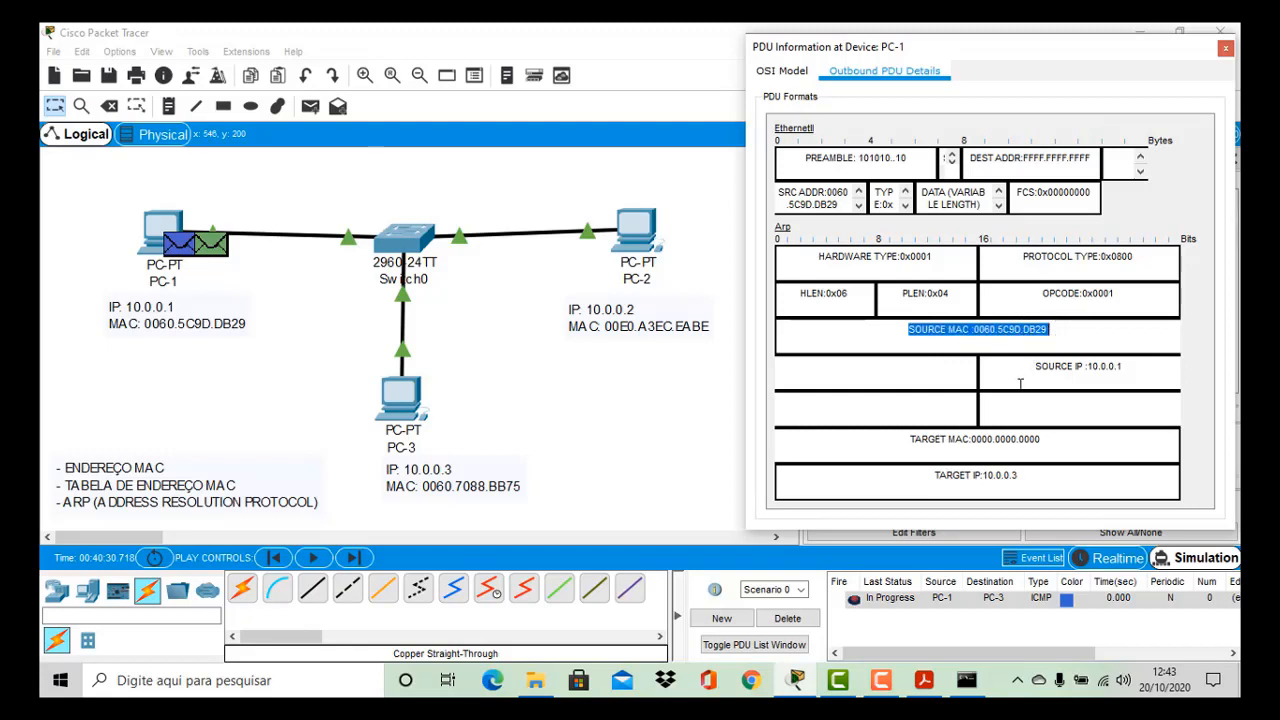
left_click_drag(1033, 367, 1133, 367)
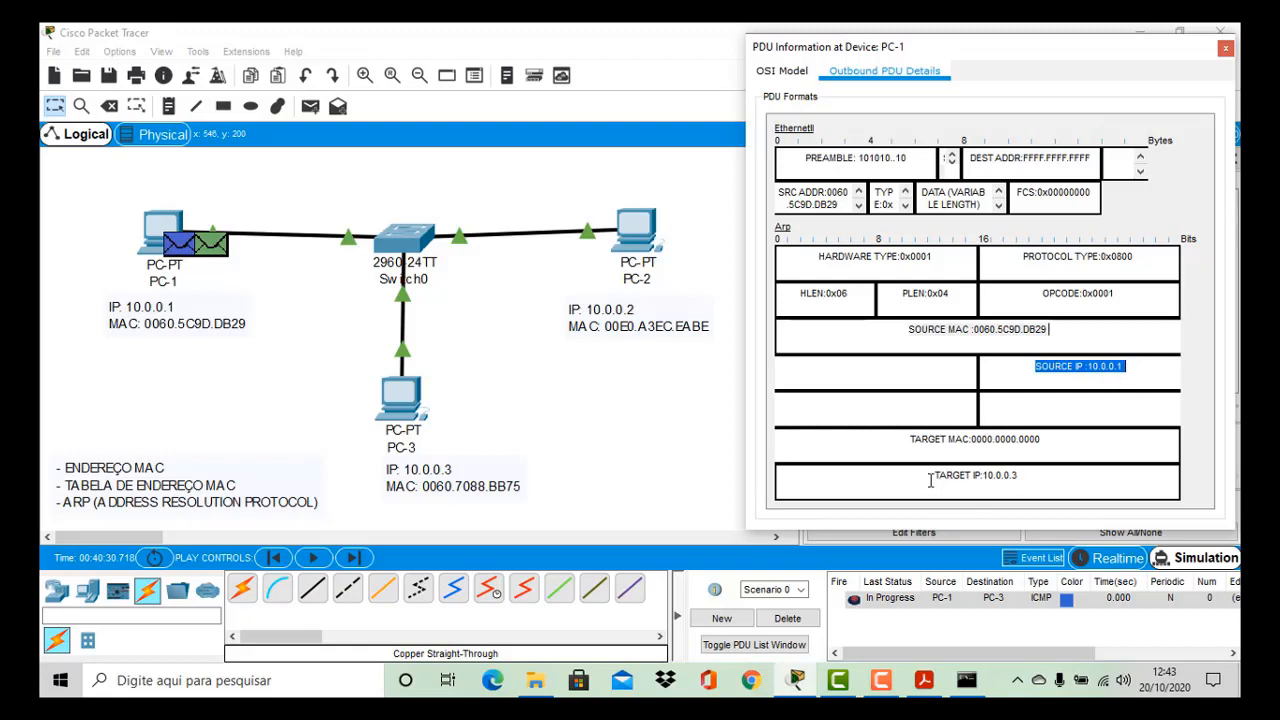
left_click_drag(932, 476, 1034, 482)
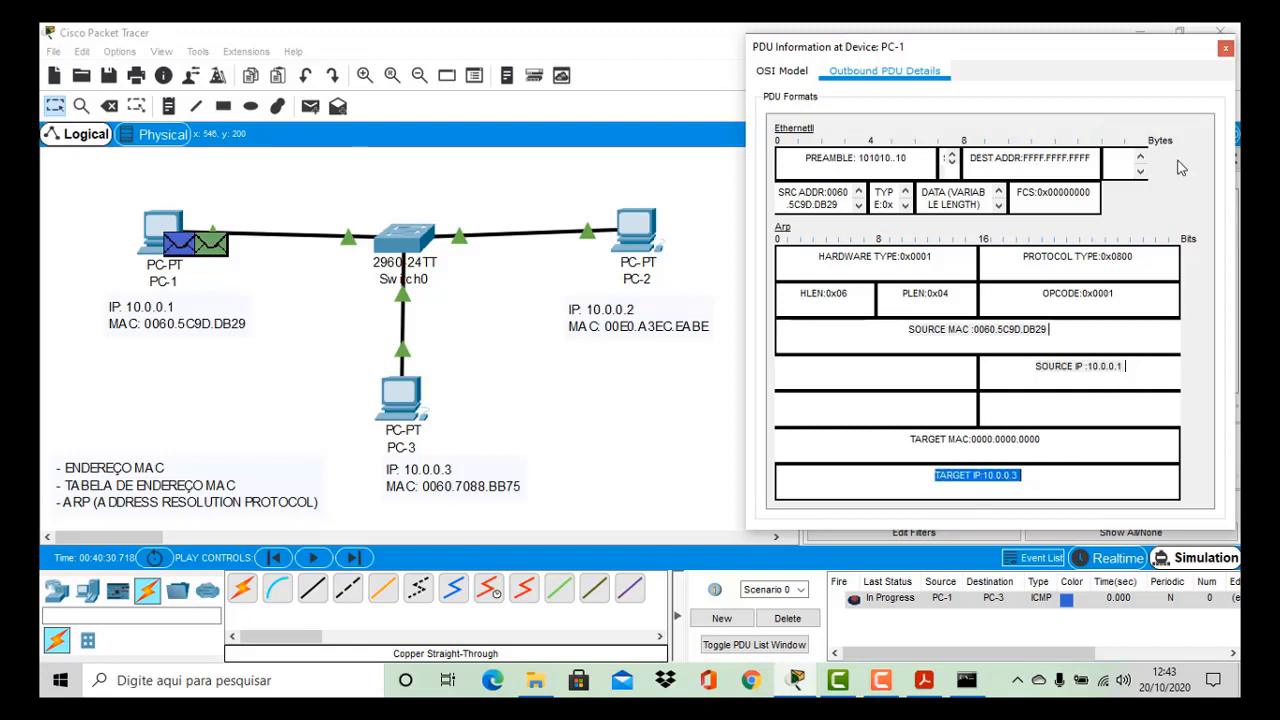
left_click(1225, 50)
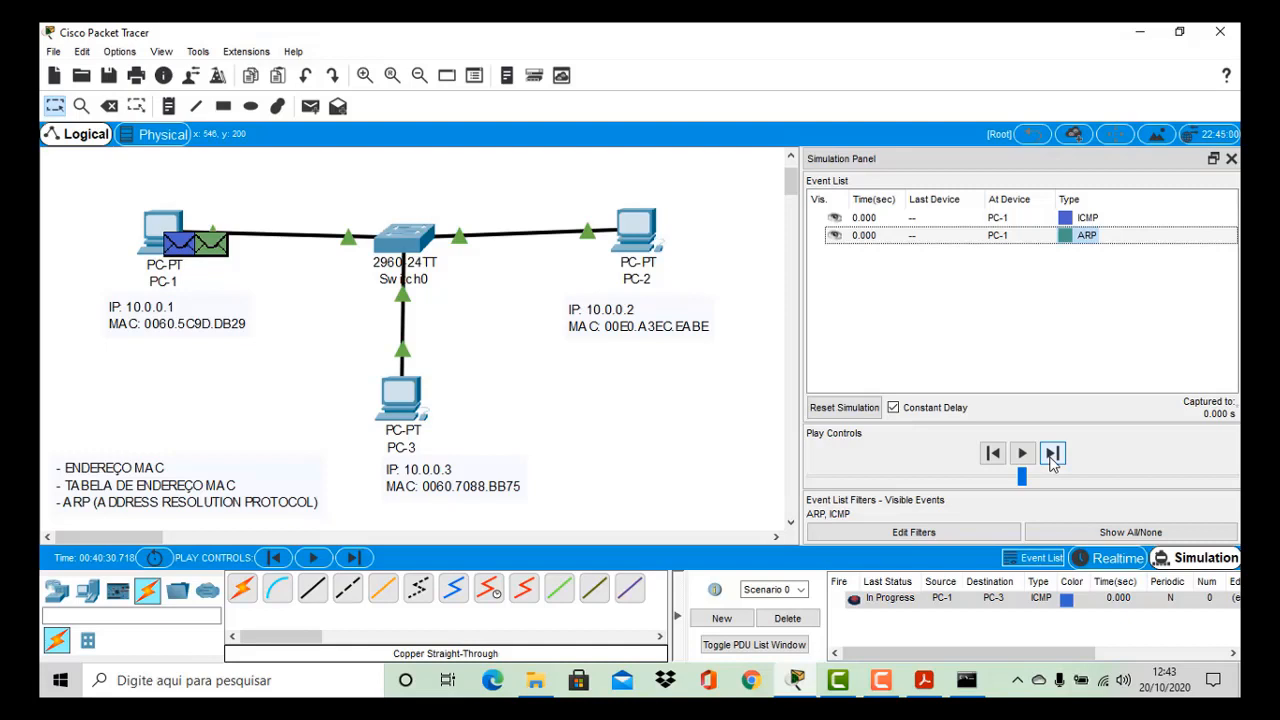
Advance the simulation through Switch0 until the ARP request is delivered to PC-2 and PC-3
left_click(1052, 455)
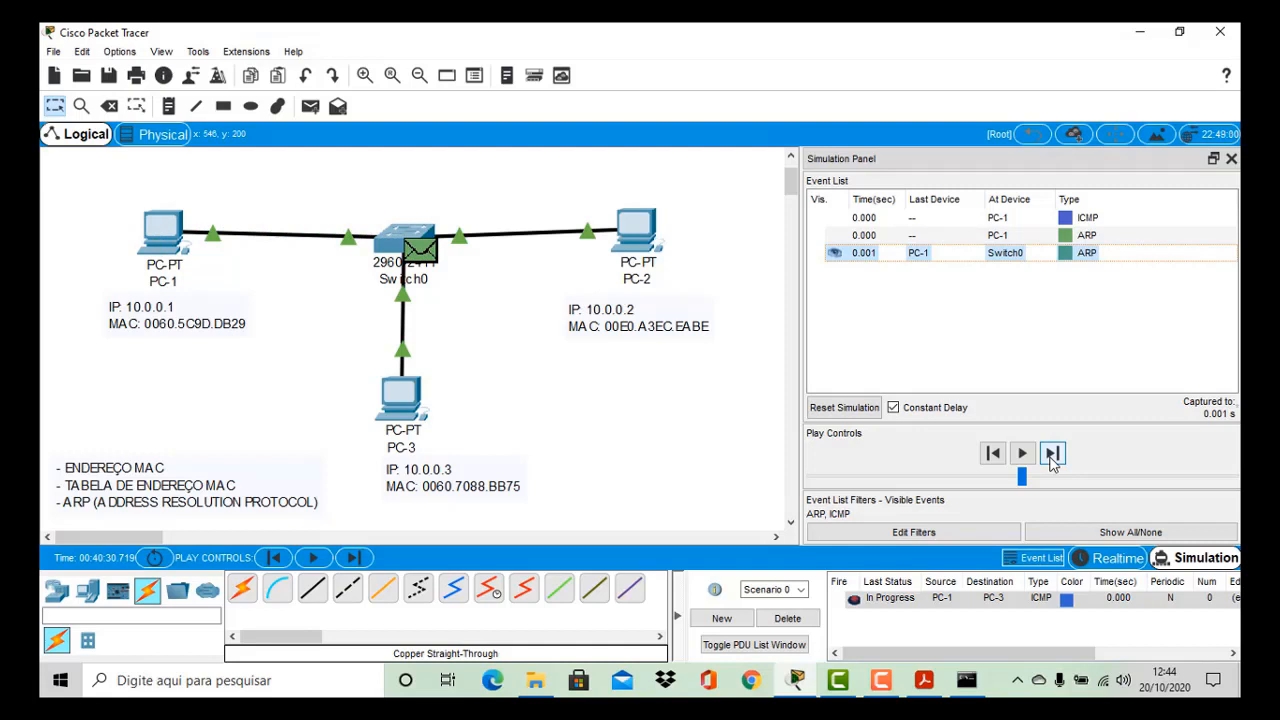
left_click(1052, 455)
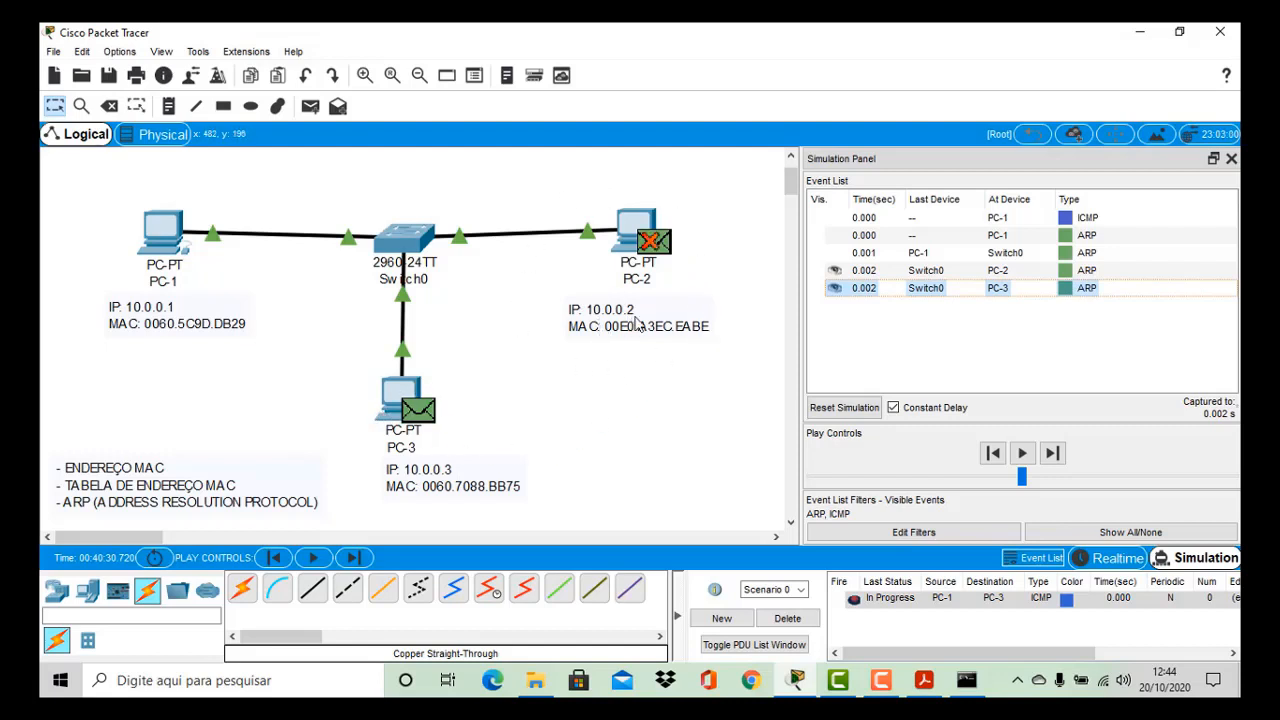
mouse_move(662, 258)
Open the inbound PDU details of PC-3's ARP event and examine its source MAC and target IP fields
left_click(1067, 289)
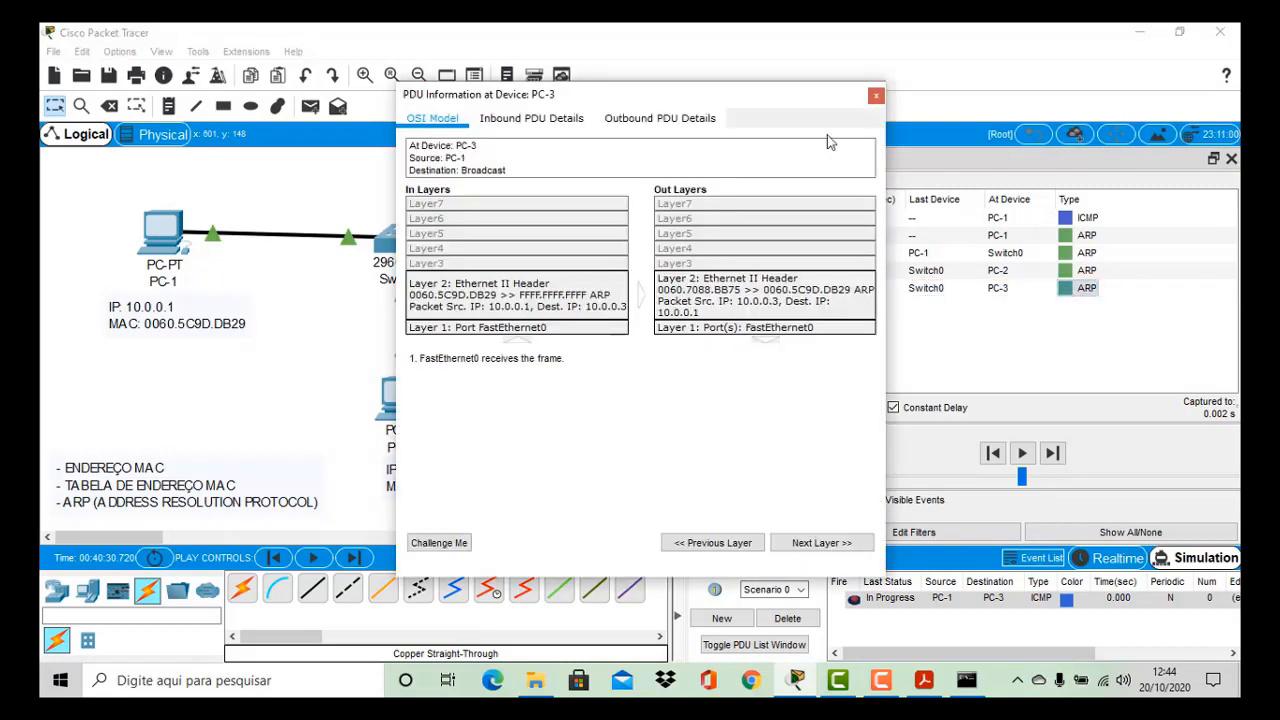
left_click_drag(716, 100, 1078, 74)
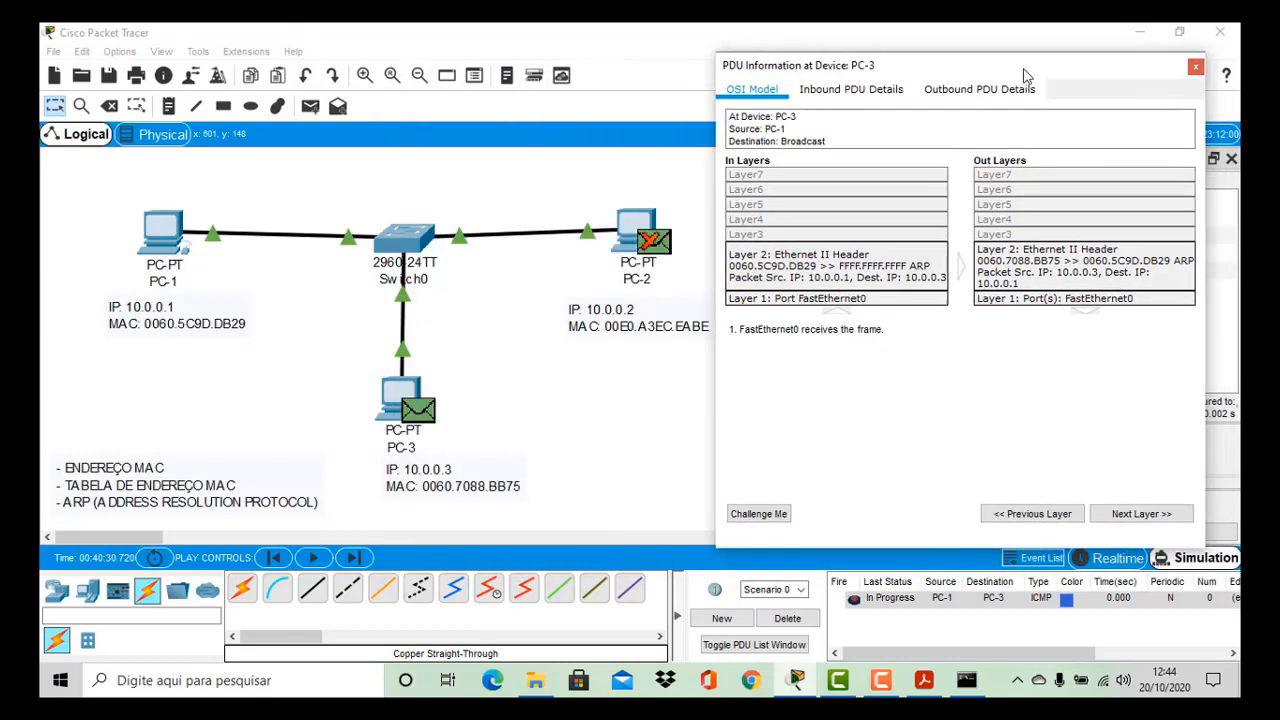
left_click(855, 100)
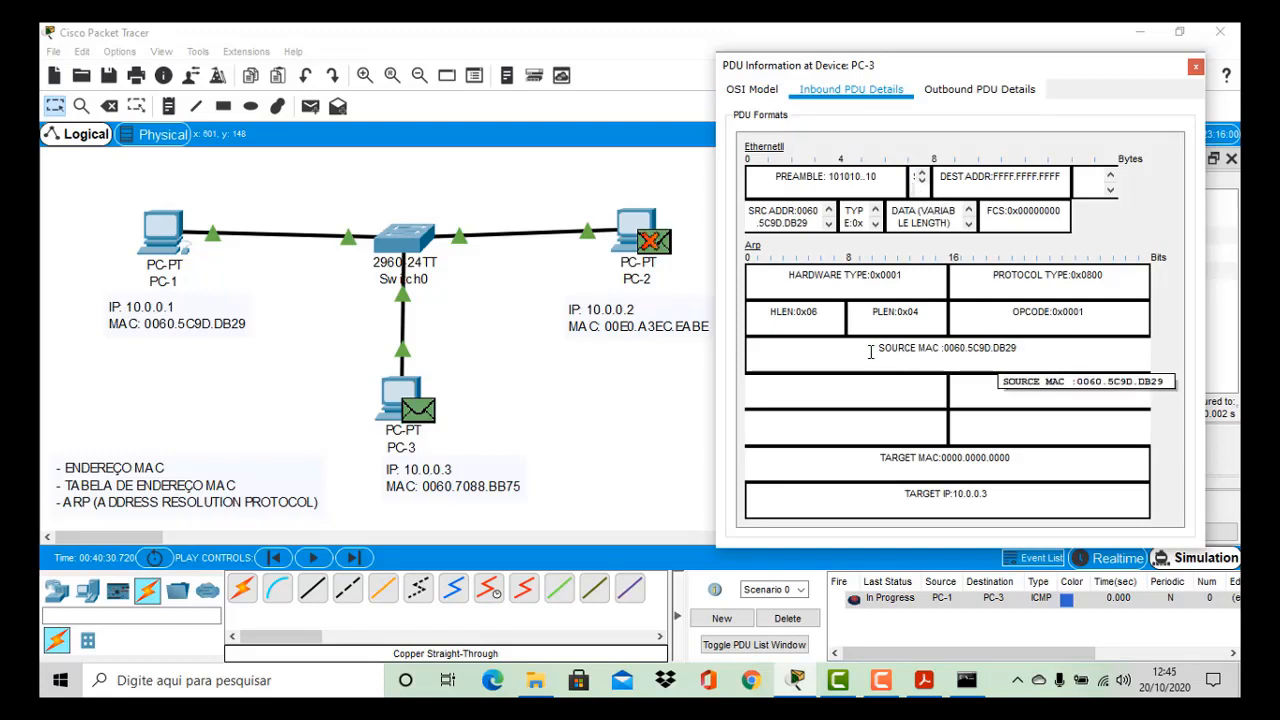
left_click_drag(874, 347, 1033, 354)
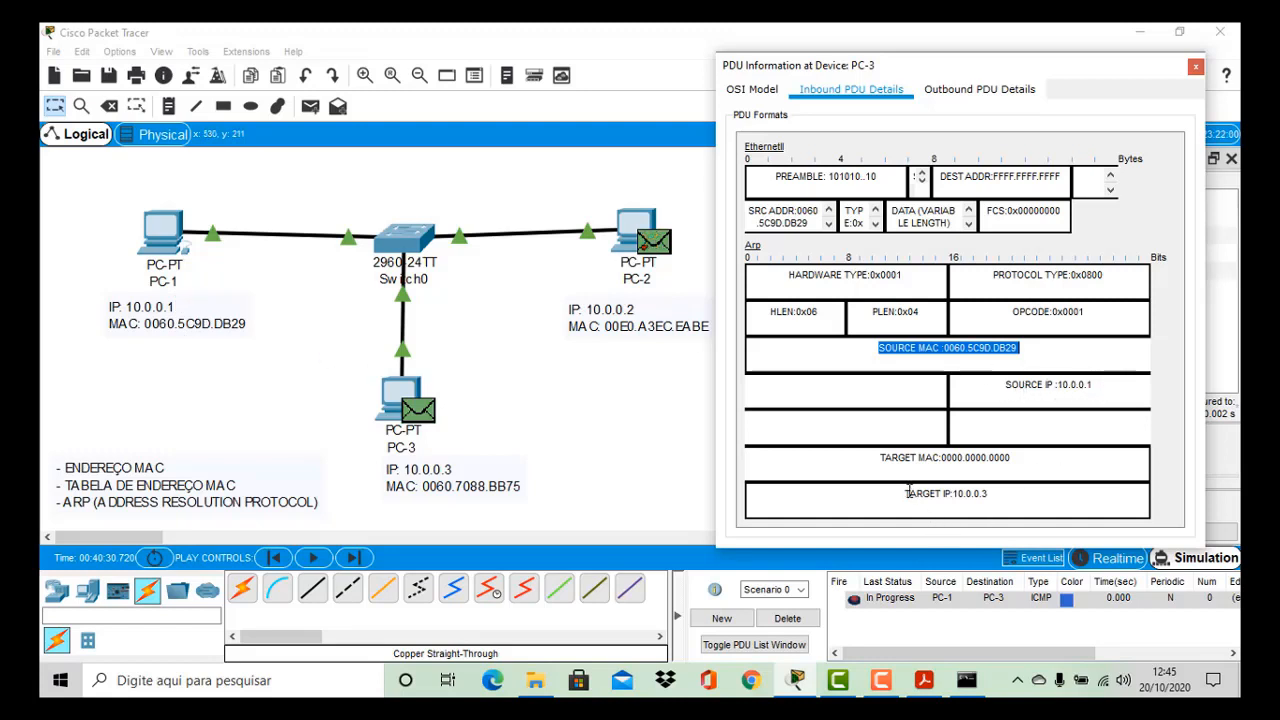
left_click_drag(903, 493, 998, 491)
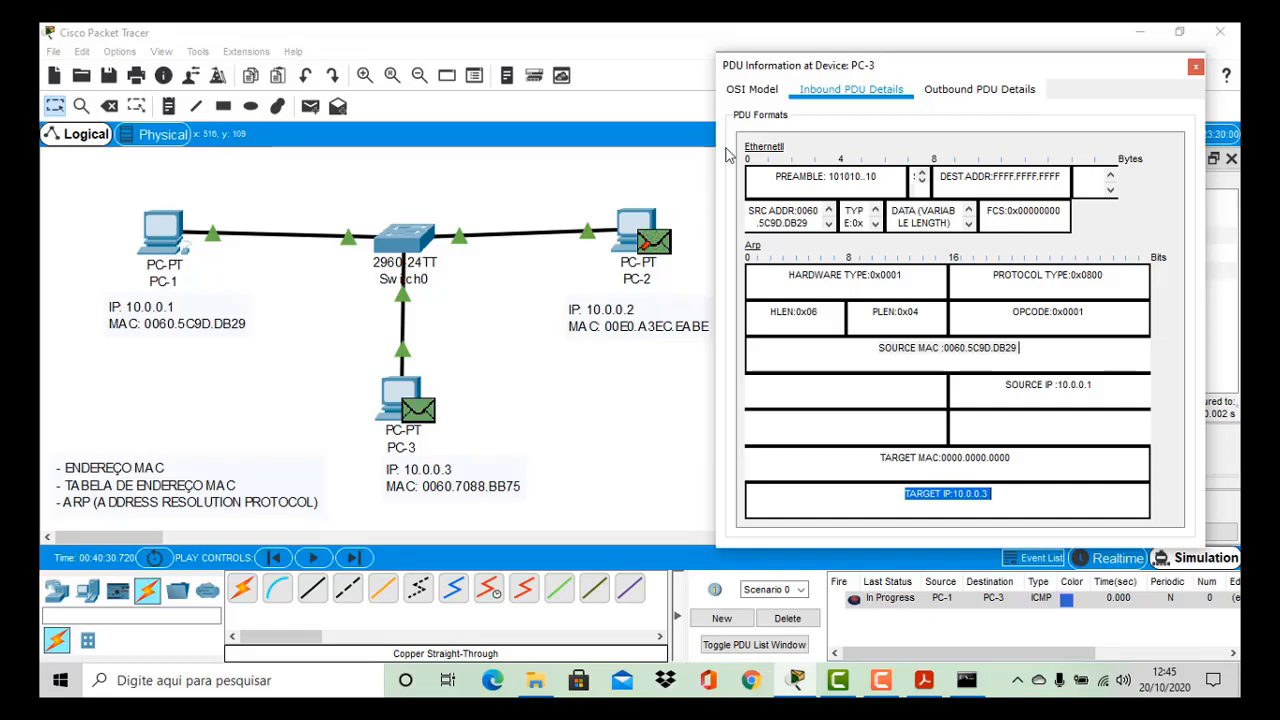
Examine the source MAC, source IP and target IP in PC-3's outbound PDU details and close the PDU information window
left_click(968, 92)
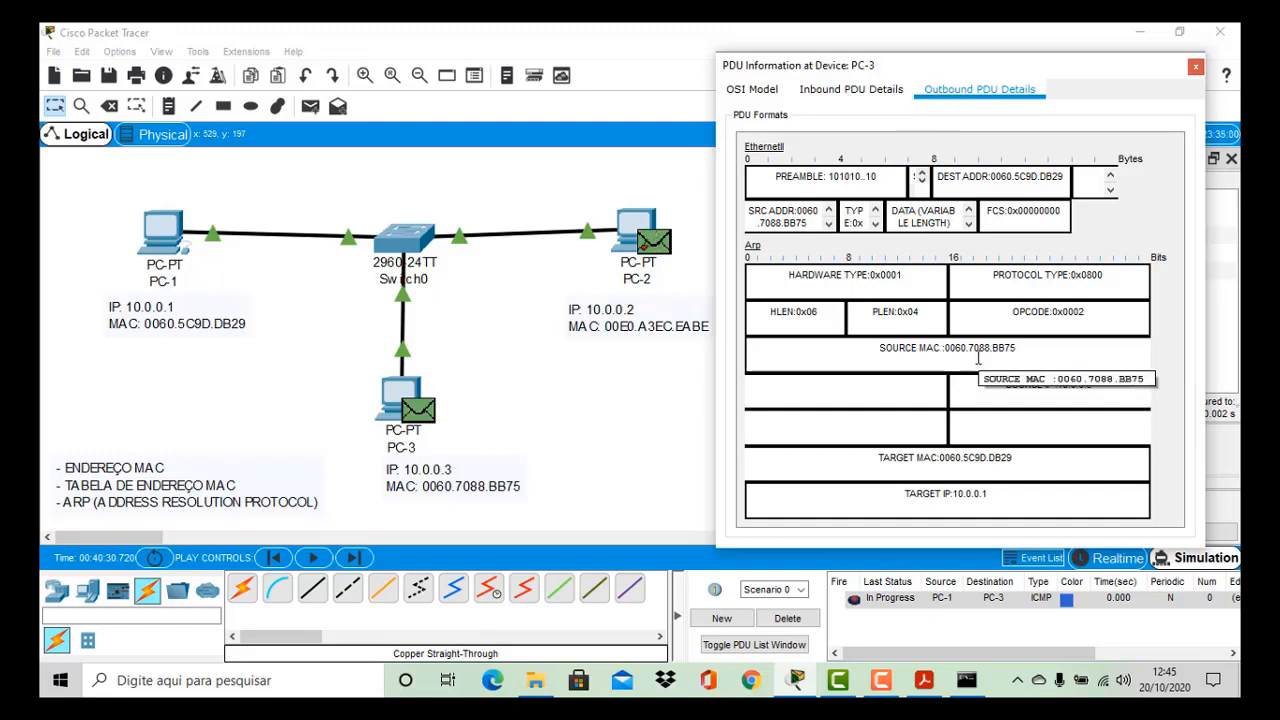
left_click_drag(878, 350, 1034, 349)
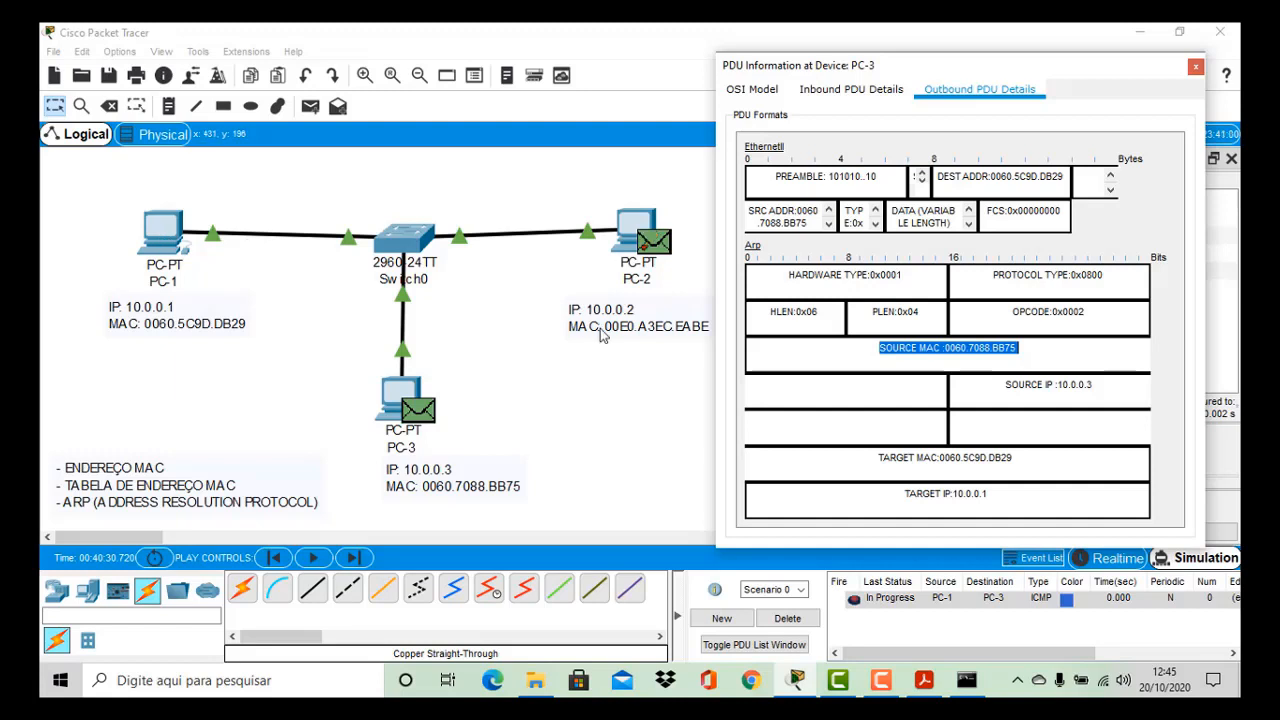
left_click_drag(1003, 386, 1105, 381)
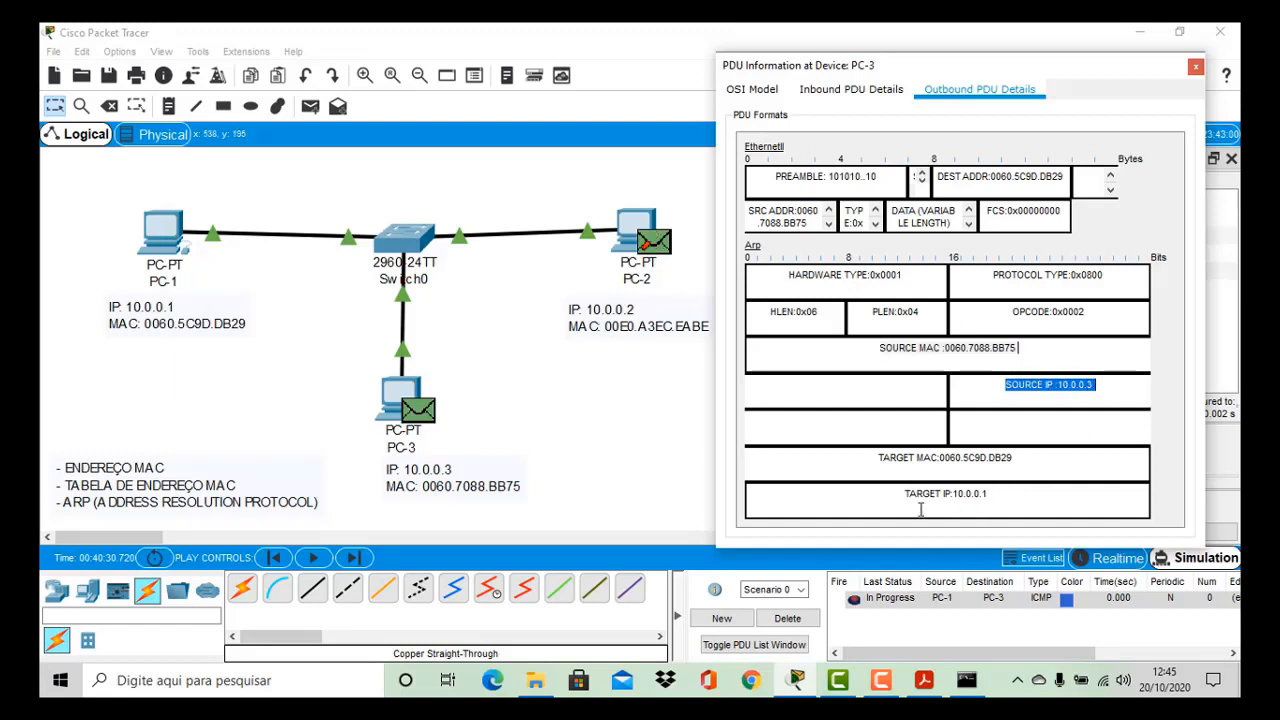
left_click_drag(902, 493, 1017, 491)
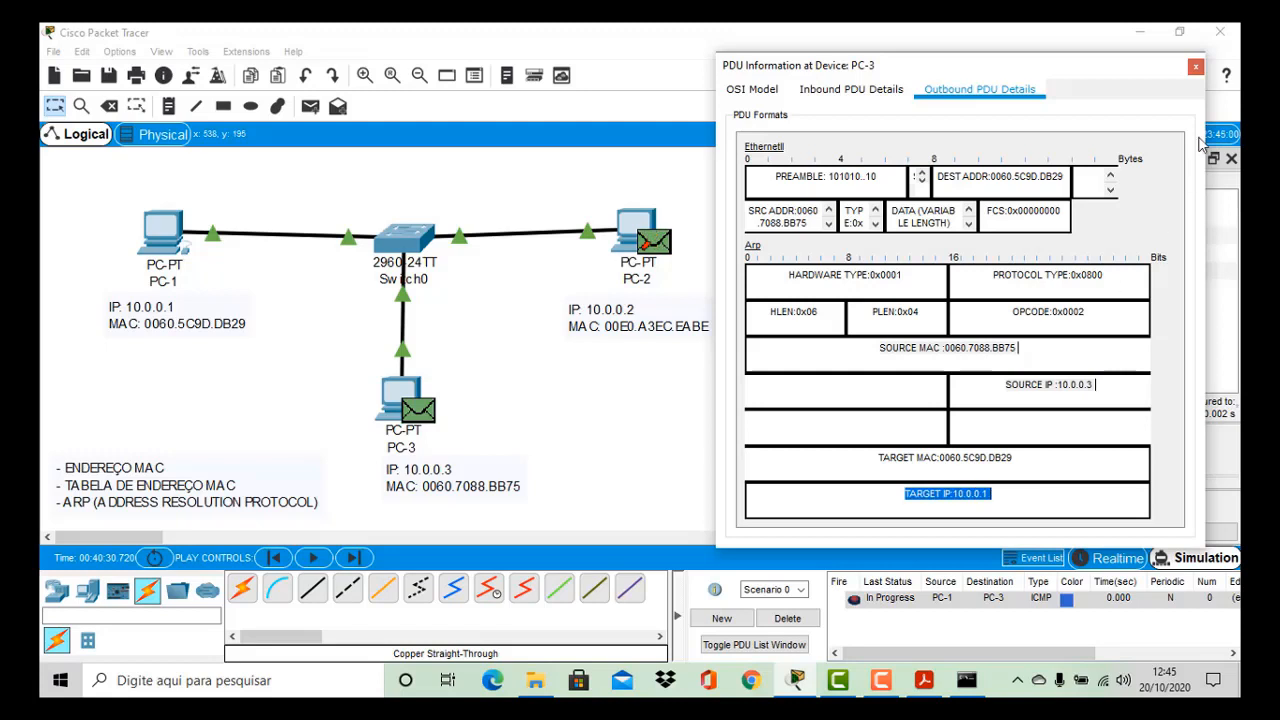
left_click(1195, 69)
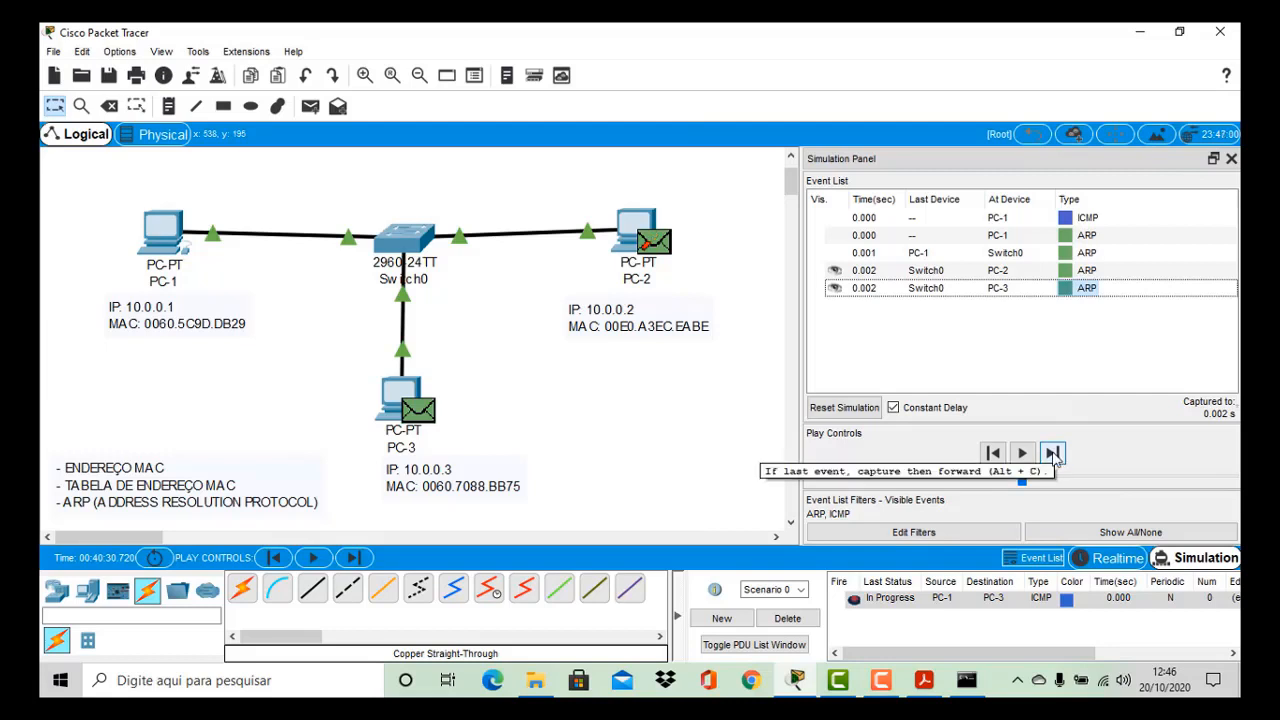
Advance the simulation until PC-3's ARP reply travels through Switch0 back to PC-1
left_click(1054, 454)
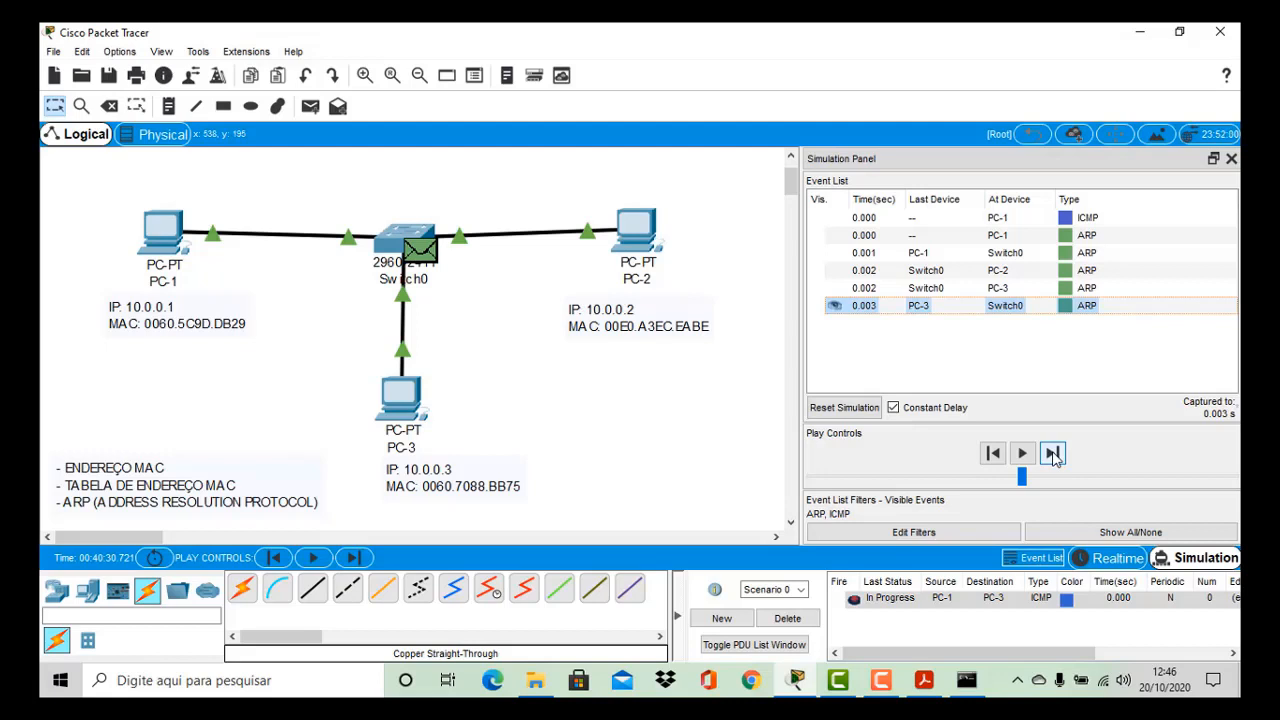
left_click(1053, 454)
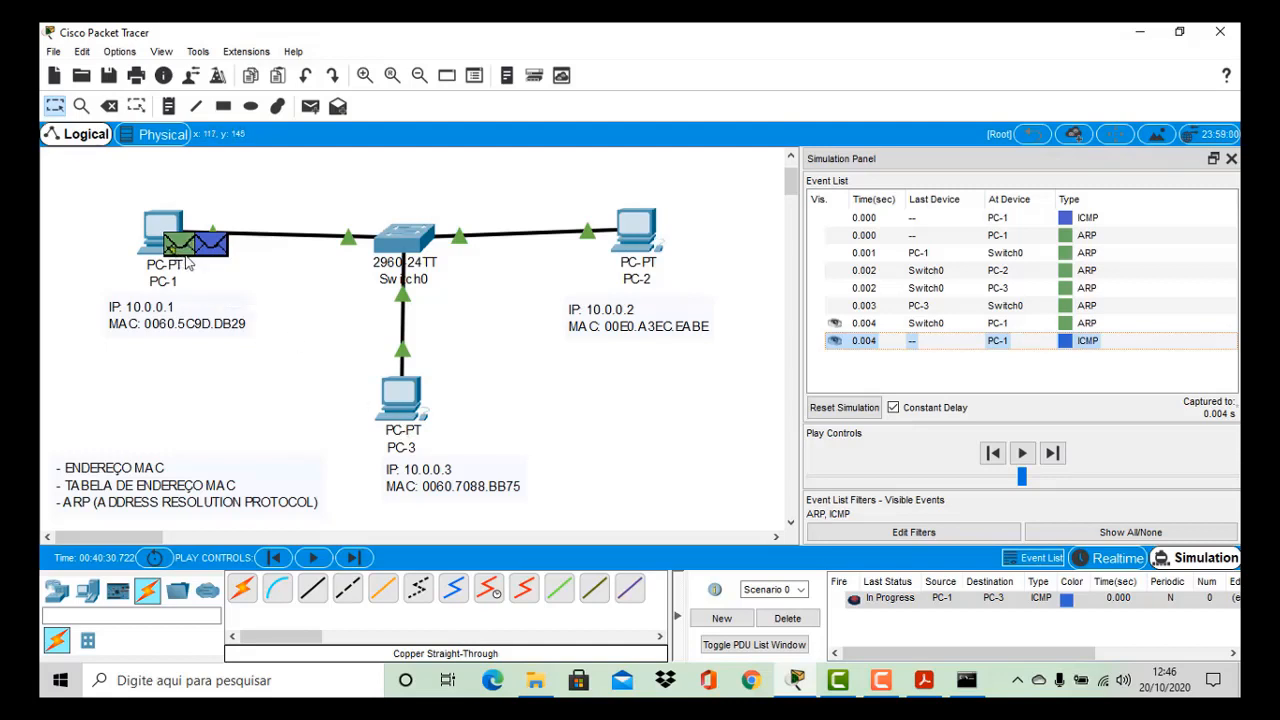
mouse_move(186, 261)
Advance the simulation event by event until the ICMP packet reaches PC-3 and its reply returns to PC-1
left_click(1052, 453)
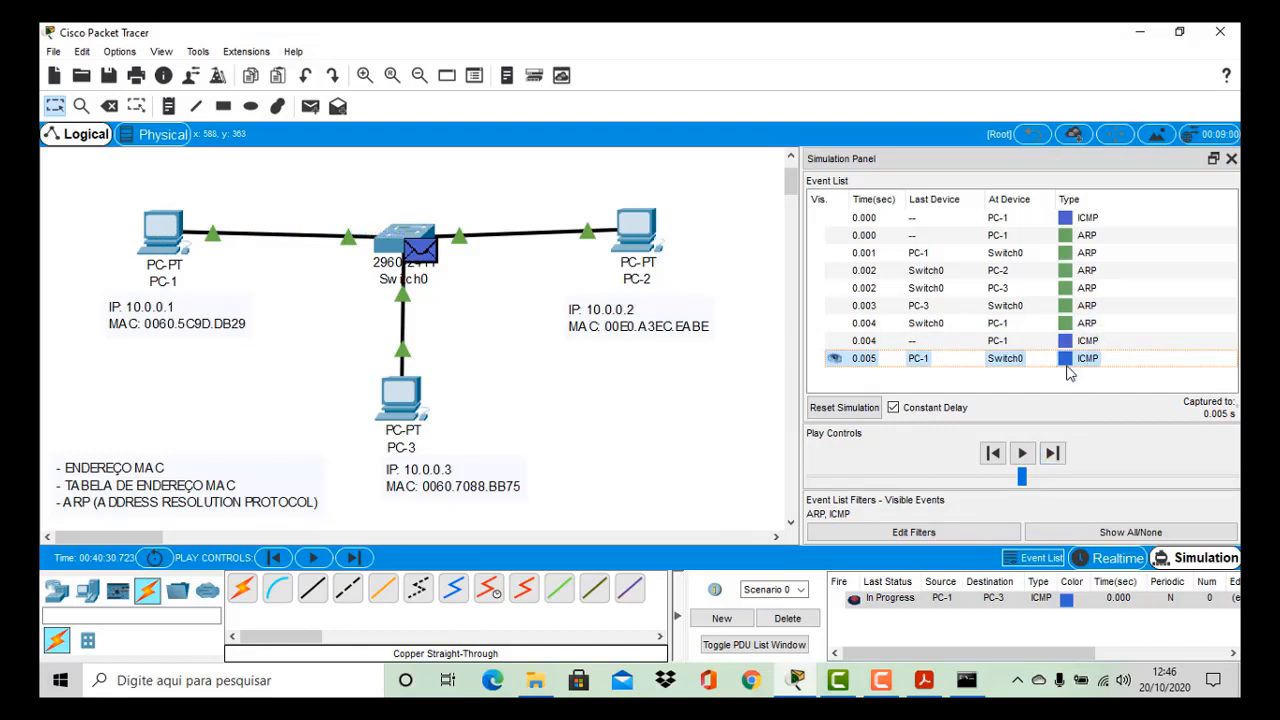
left_click(1054, 455)
left_click(1054, 455)
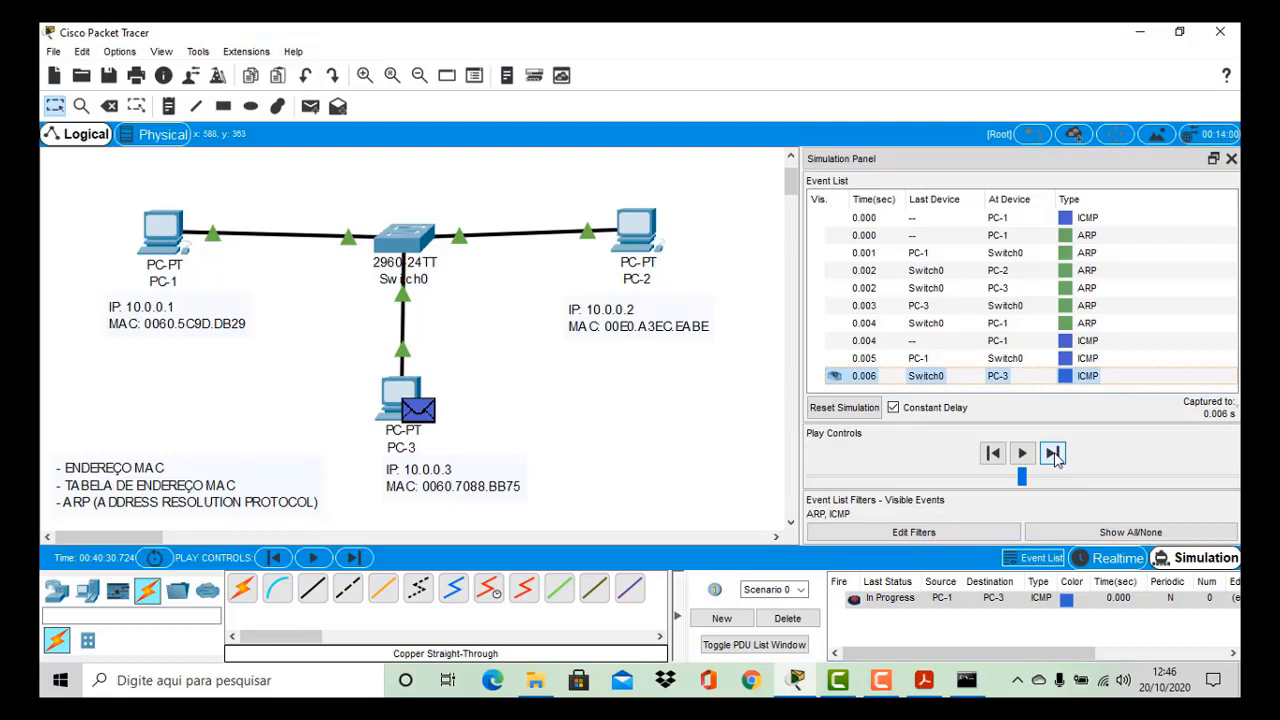
left_click(1054, 455)
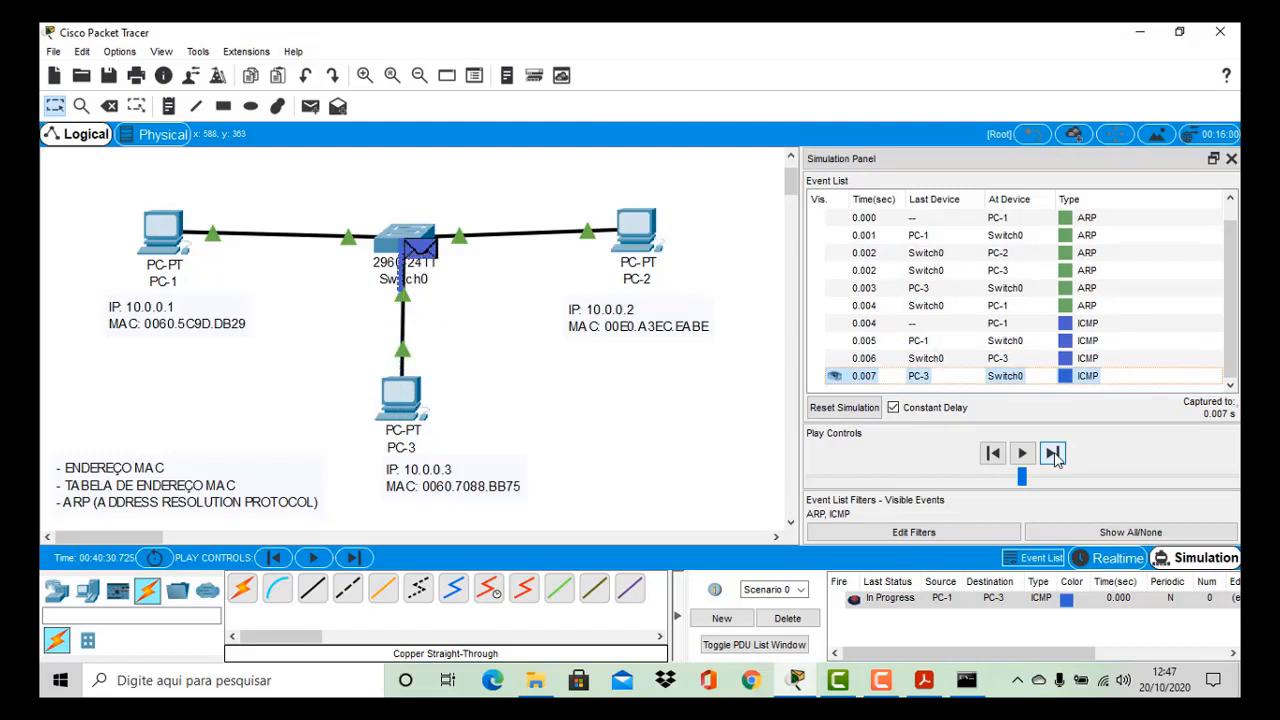
left_click(1054, 455)
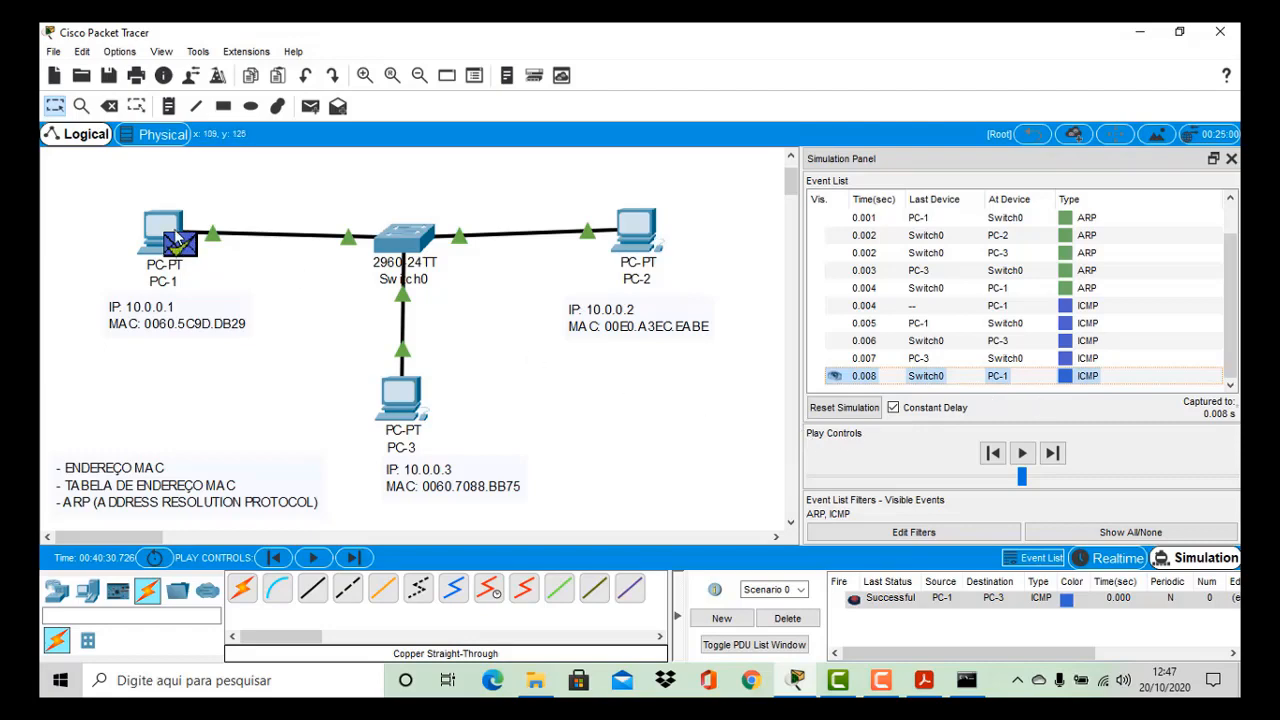
Display PC-1's ARP table by running arp -a in its Command Prompt
left_click(176, 238)
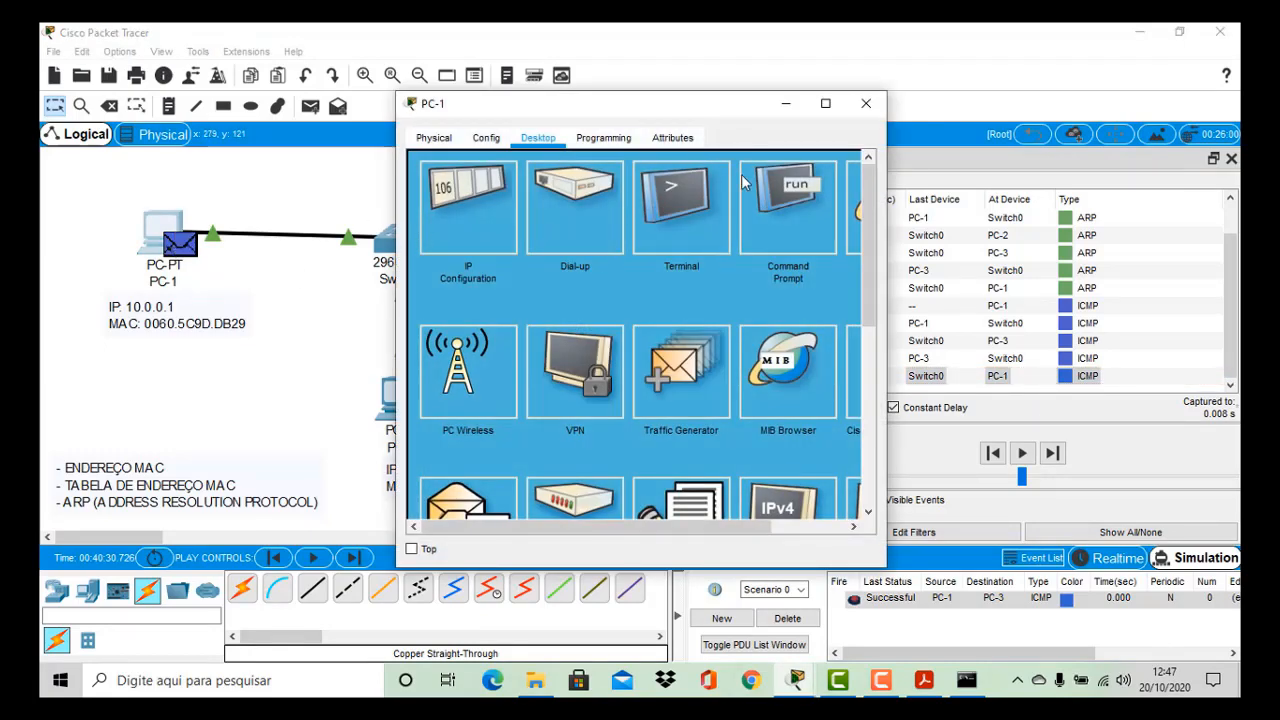
left_click(771, 203)
left_click_drag(692, 105, 574, 82)
left_click_drag(734, 330, 734, 442)
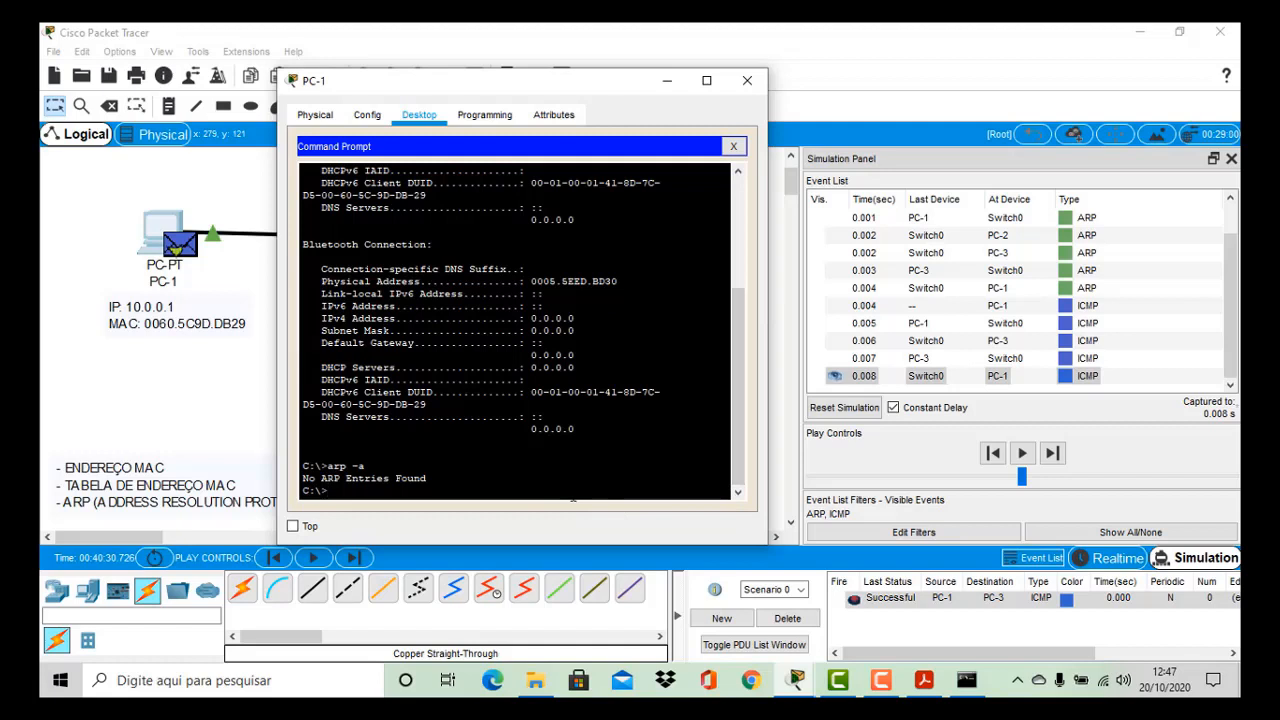
type("arp -a")
key("Return")
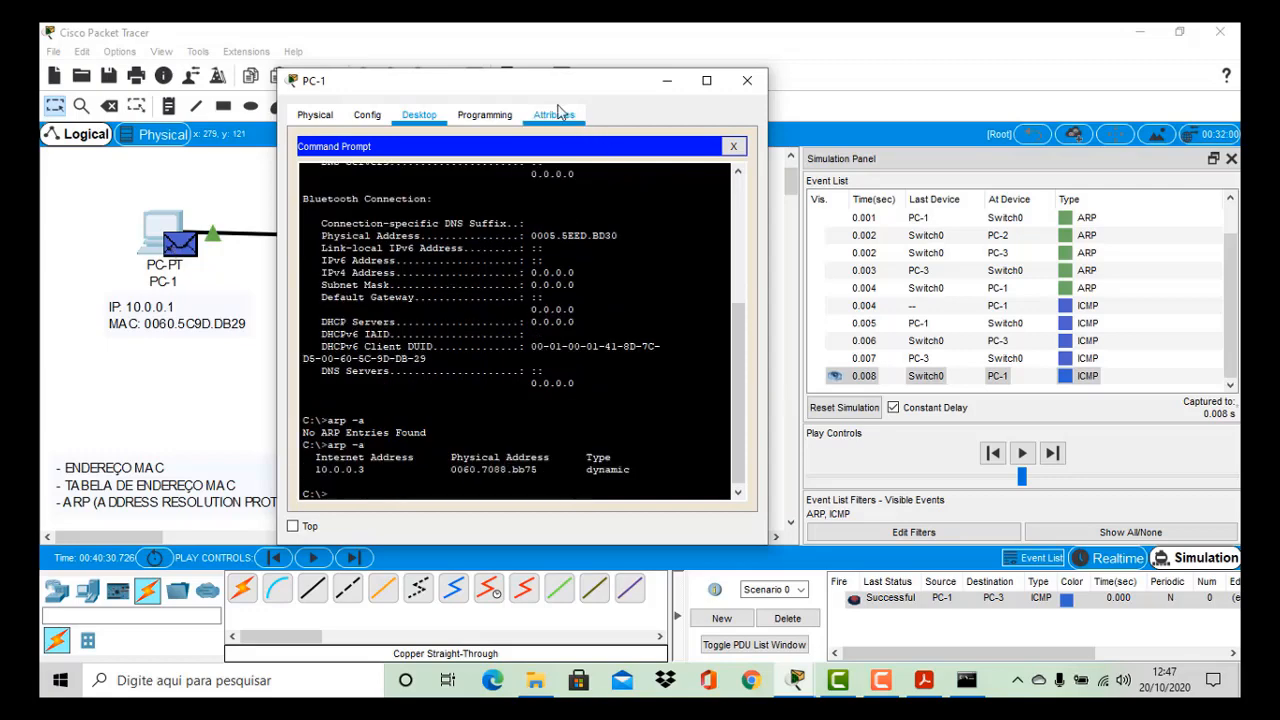
Compare the ARP table entry's IP and physical address with PC-3's labels in the topology, and close PC-1's Command Prompt and window
left_click_drag(505, 92, 884, 71)
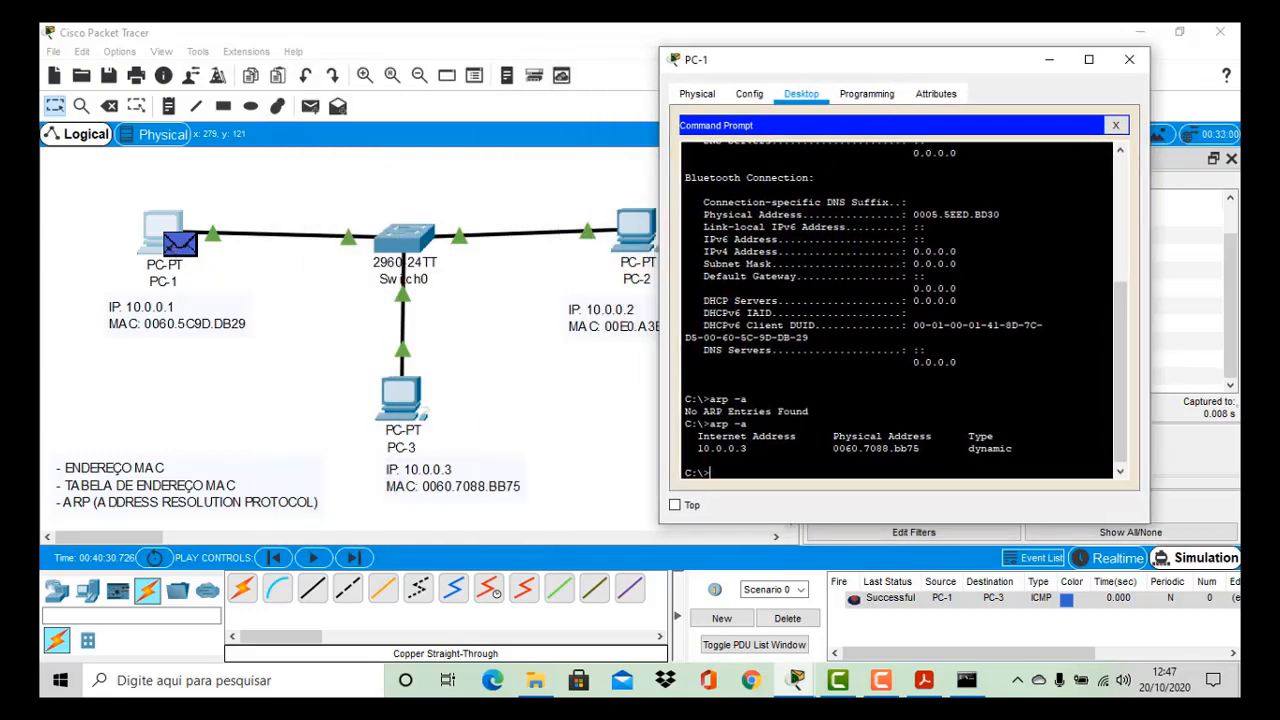
left_click_drag(808, 411, 1013, 448)
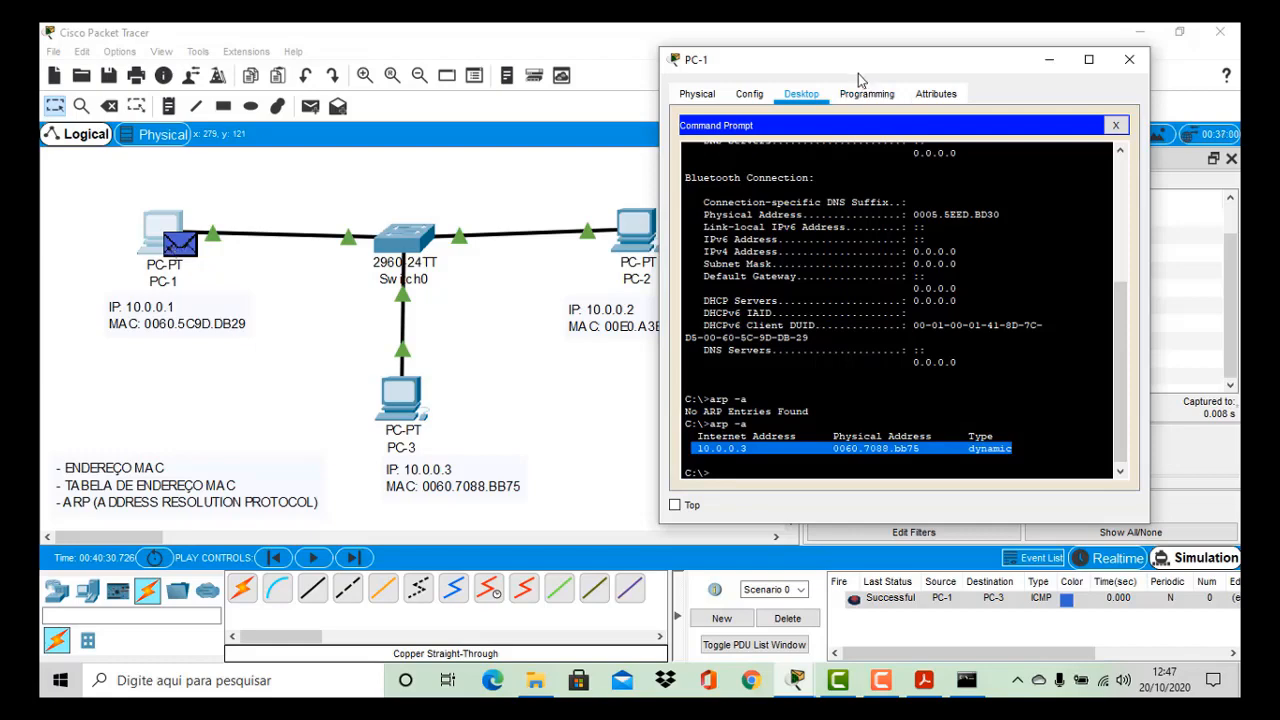
left_click_drag(858, 69, 910, 58)
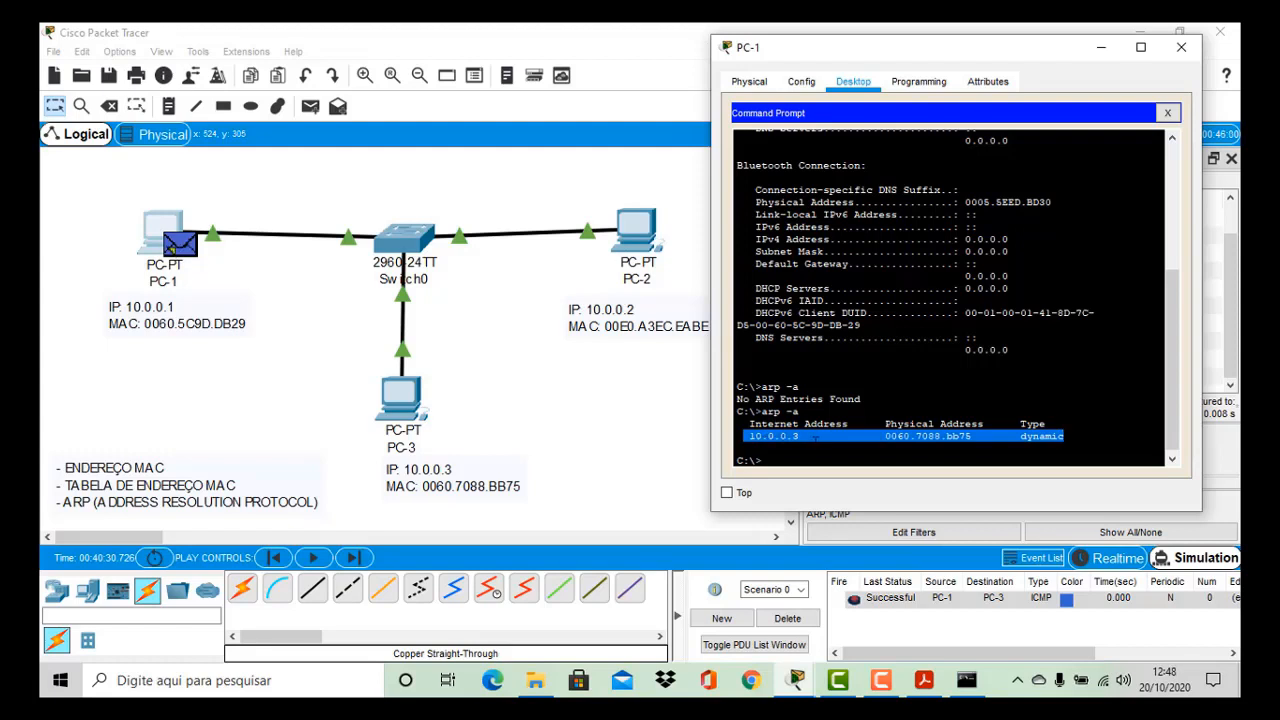
left_click(885, 436)
left_click_drag(880, 436, 984, 436)
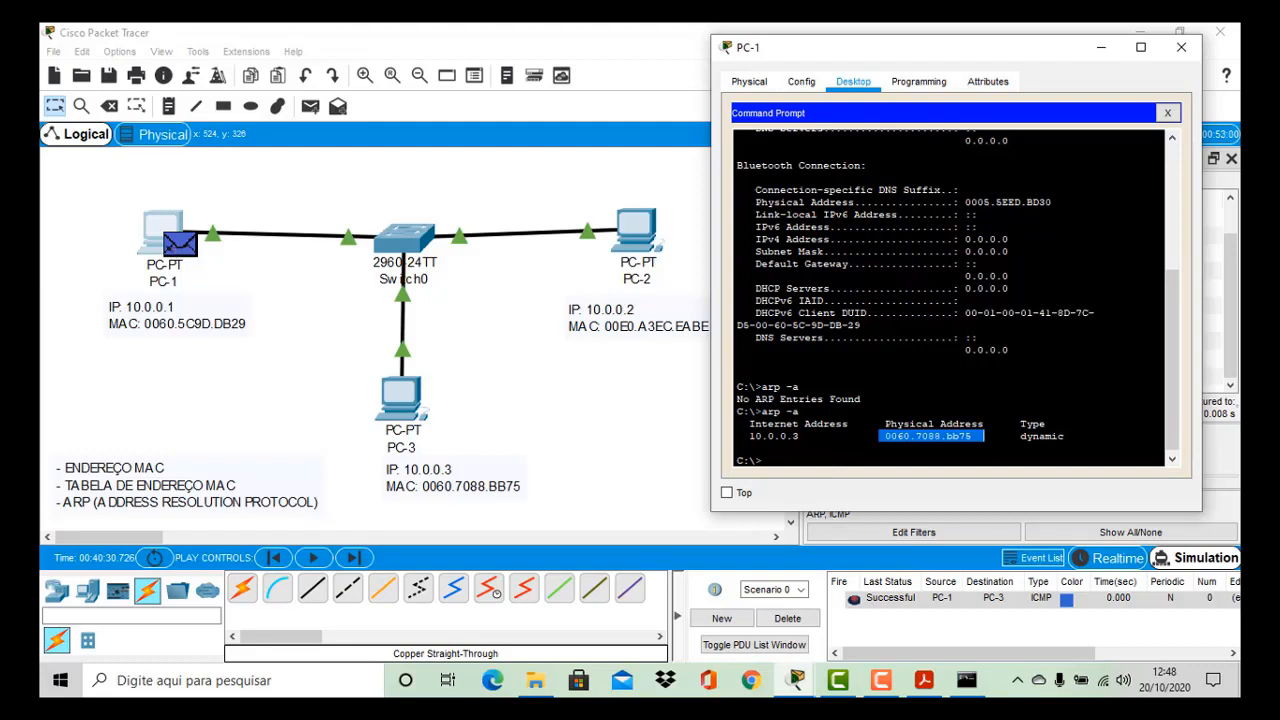
left_click_drag(749, 418, 1065, 438)
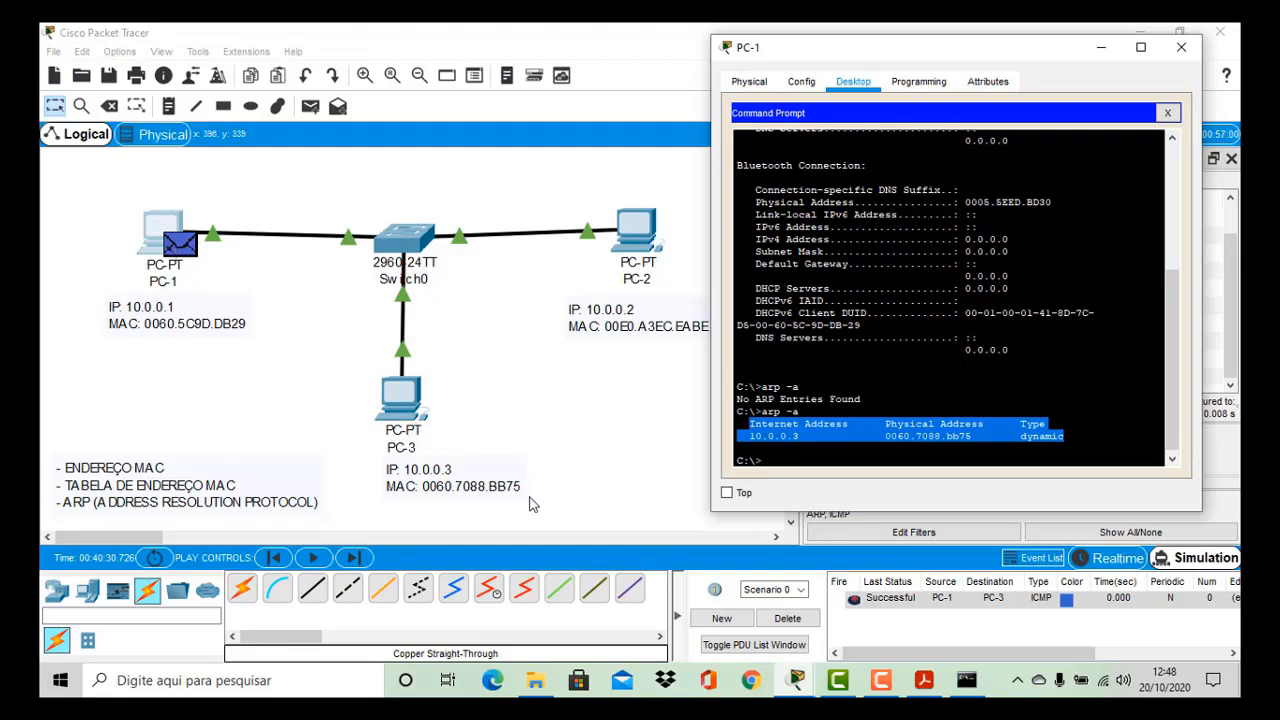
left_click(1168, 113)
left_click(1181, 47)
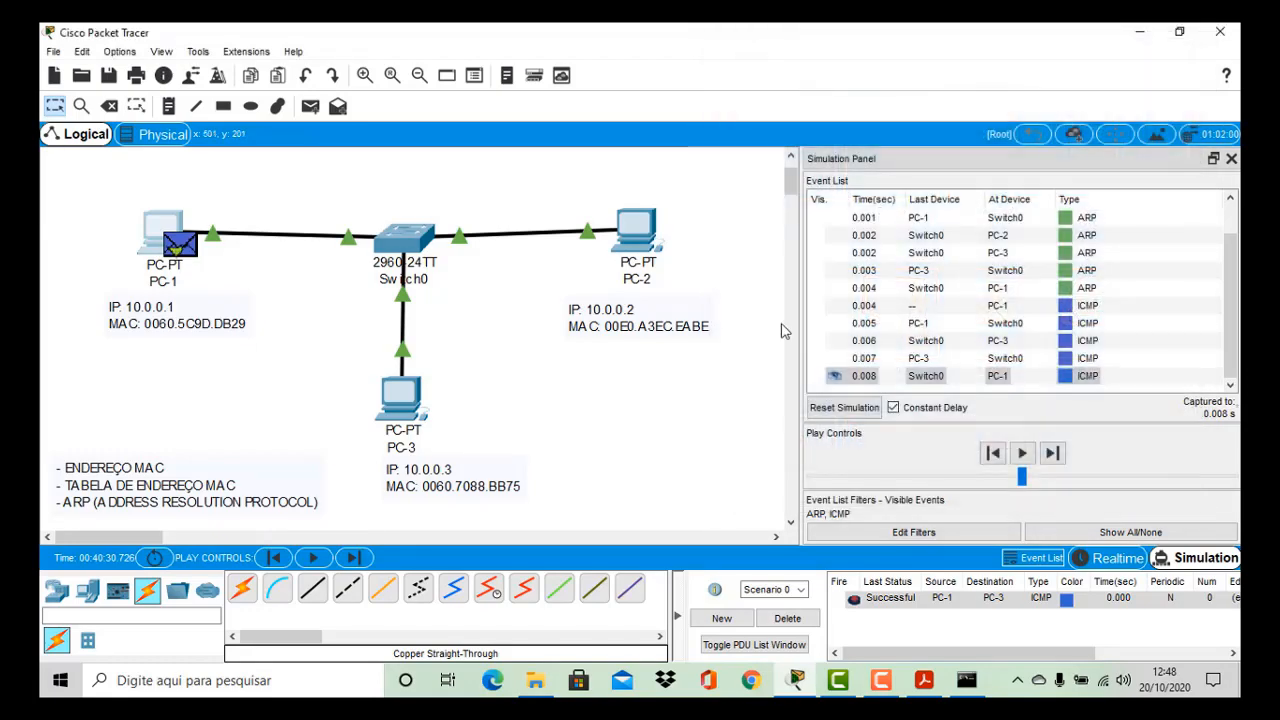
Display Switch0's MAC address table by rerunning show mac-address-table in its CLI, with the window moved clear of the topology
left_click(414, 237)
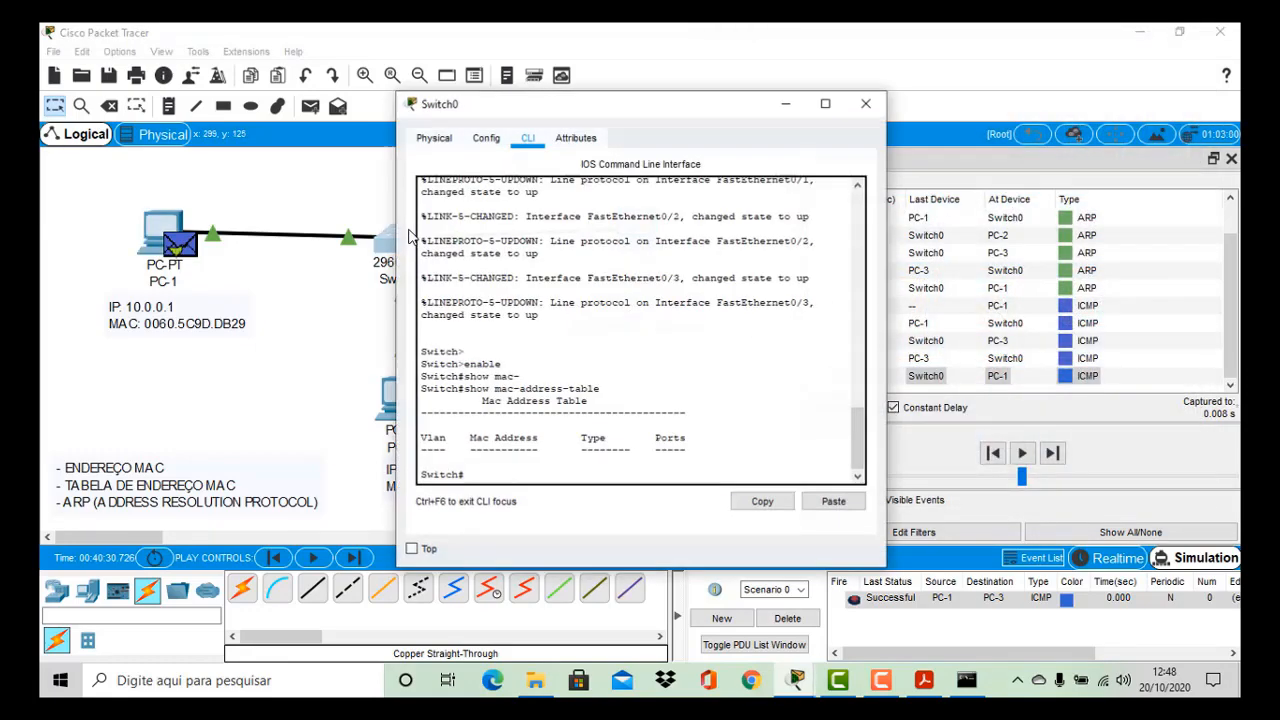
left_click_drag(655, 110, 968, 64)
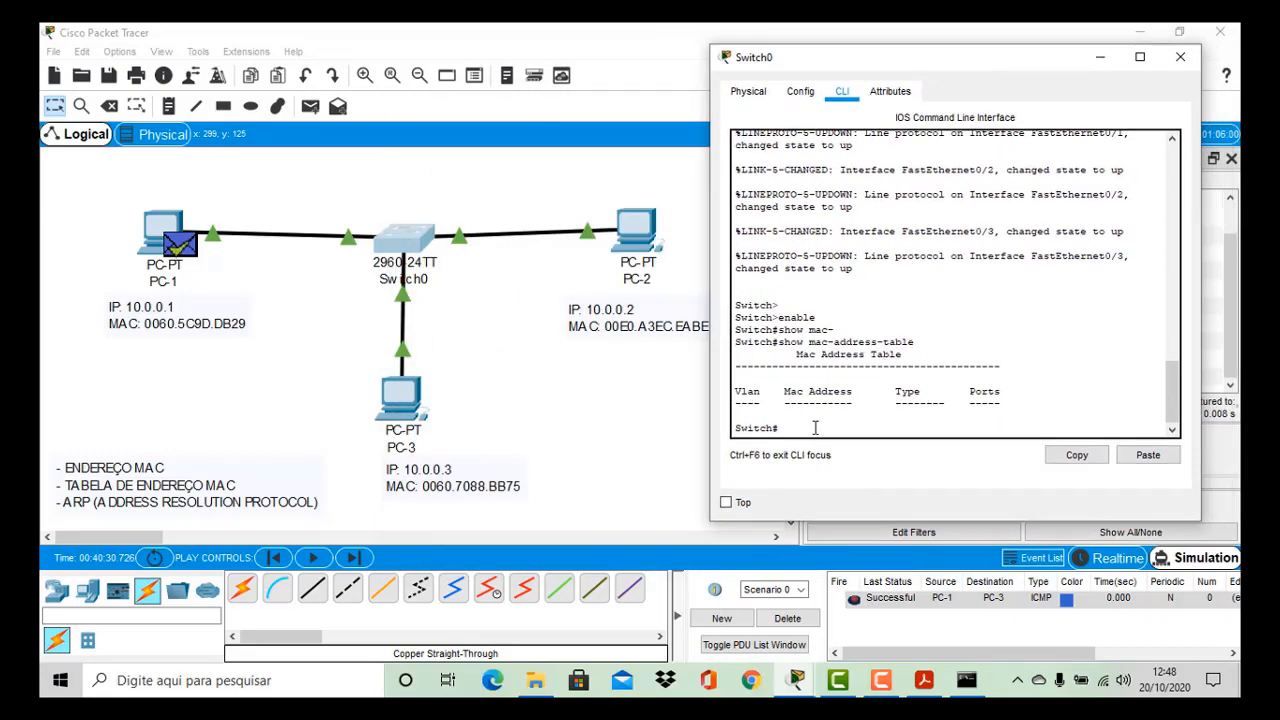
key("Up")
key("Return")
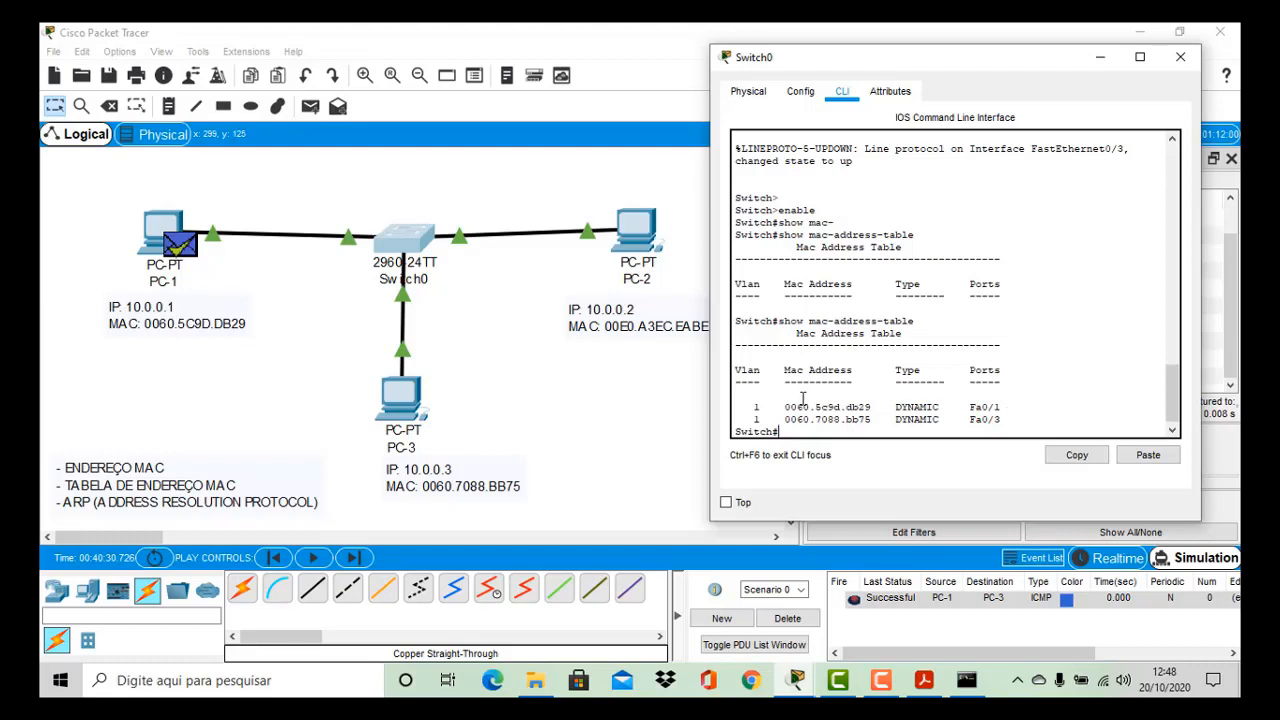
Compare the MAC addresses and ports in Switch0's table with the PC-1 and PC-3 labels in the topology, and close the switch window
left_click_drag(744, 408, 1026, 414)
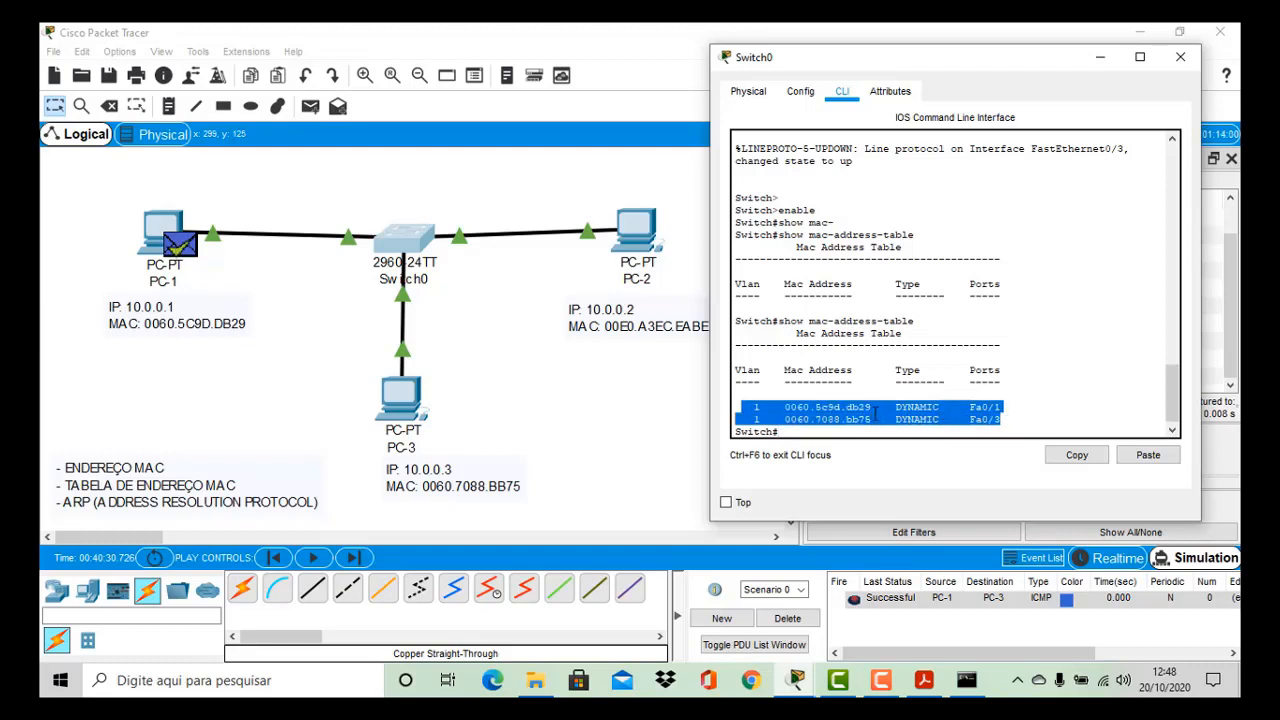
left_click(1020, 408)
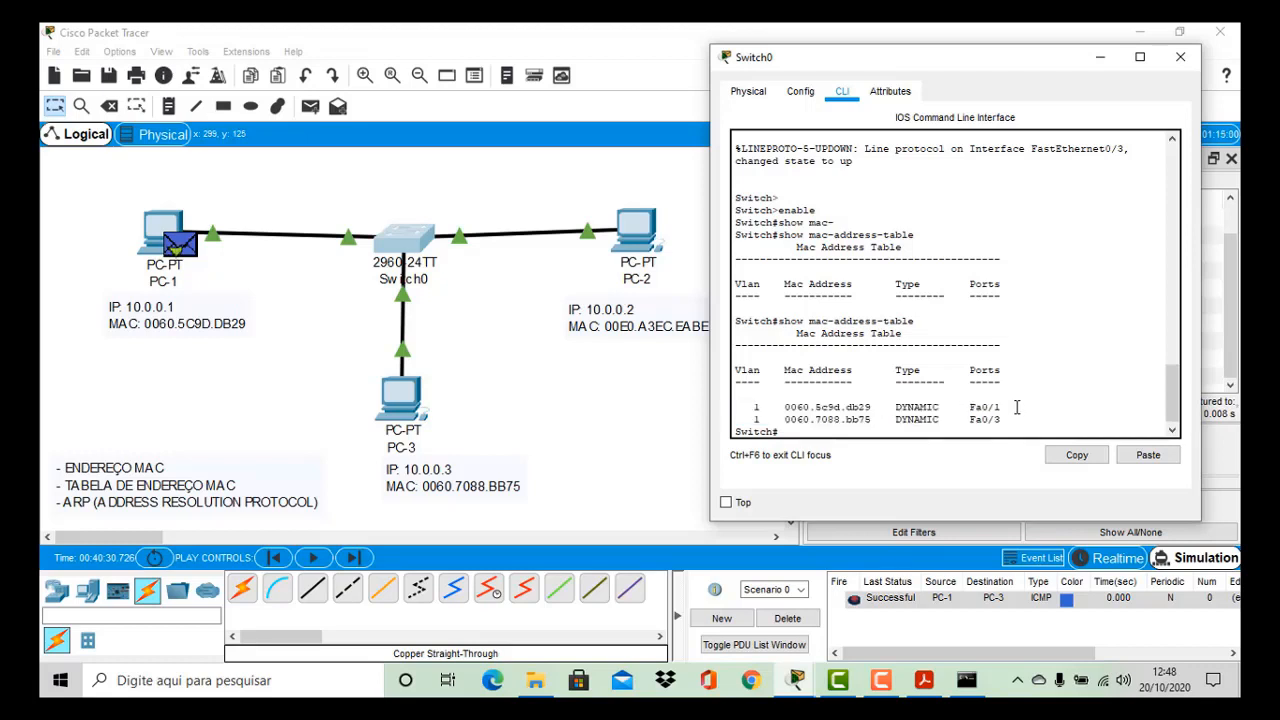
left_click_drag(1006, 404, 956, 406)
left_click_drag(874, 410, 784, 410)
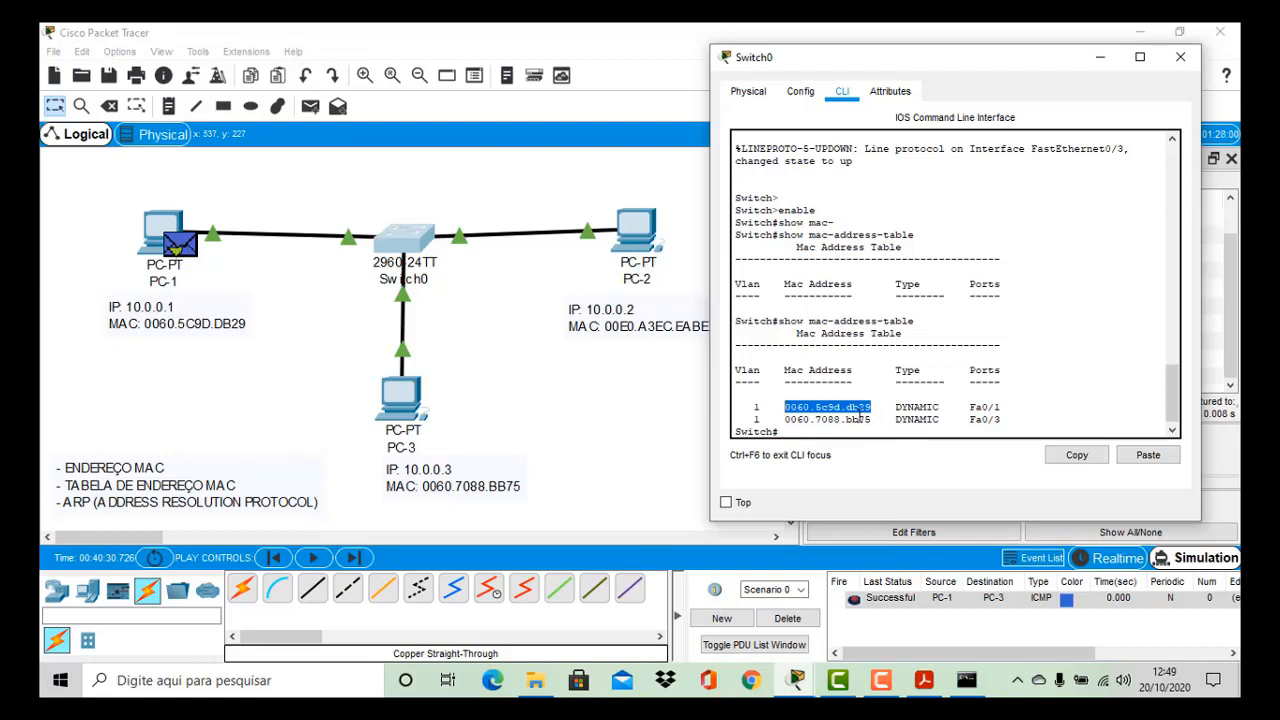
left_click_drag(1003, 406, 960, 407)
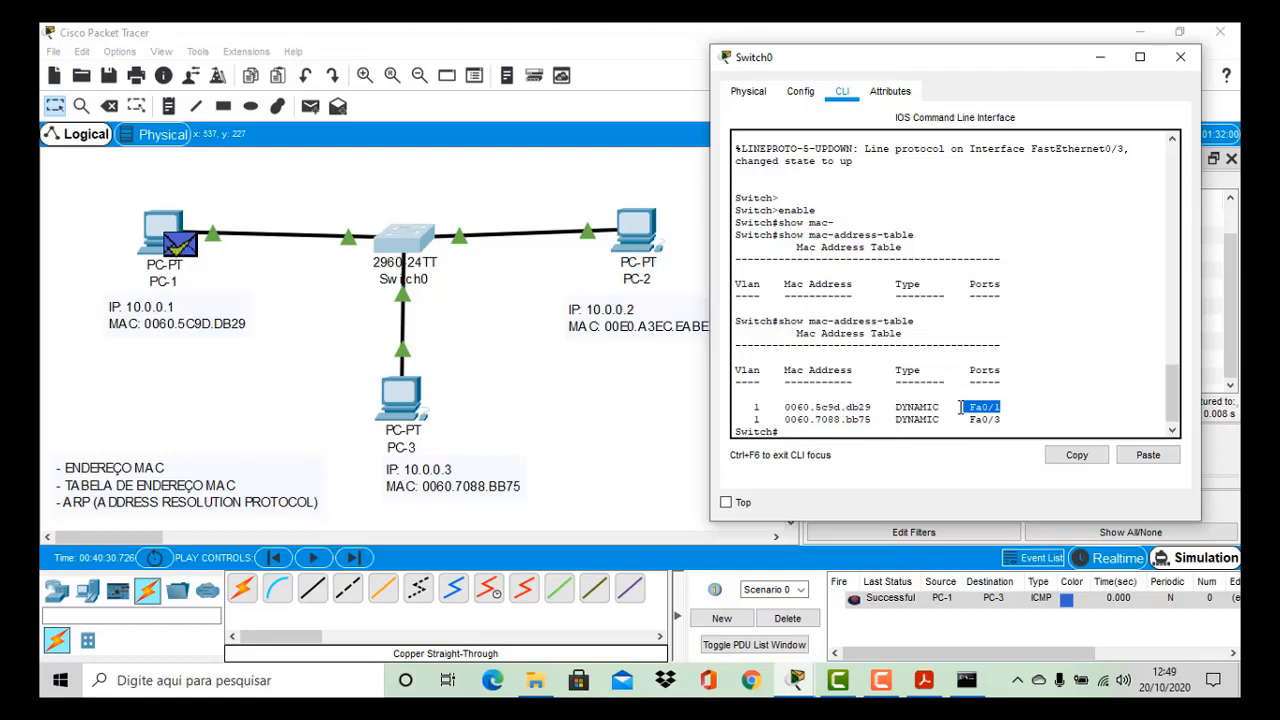
left_click_drag(747, 420, 880, 421)
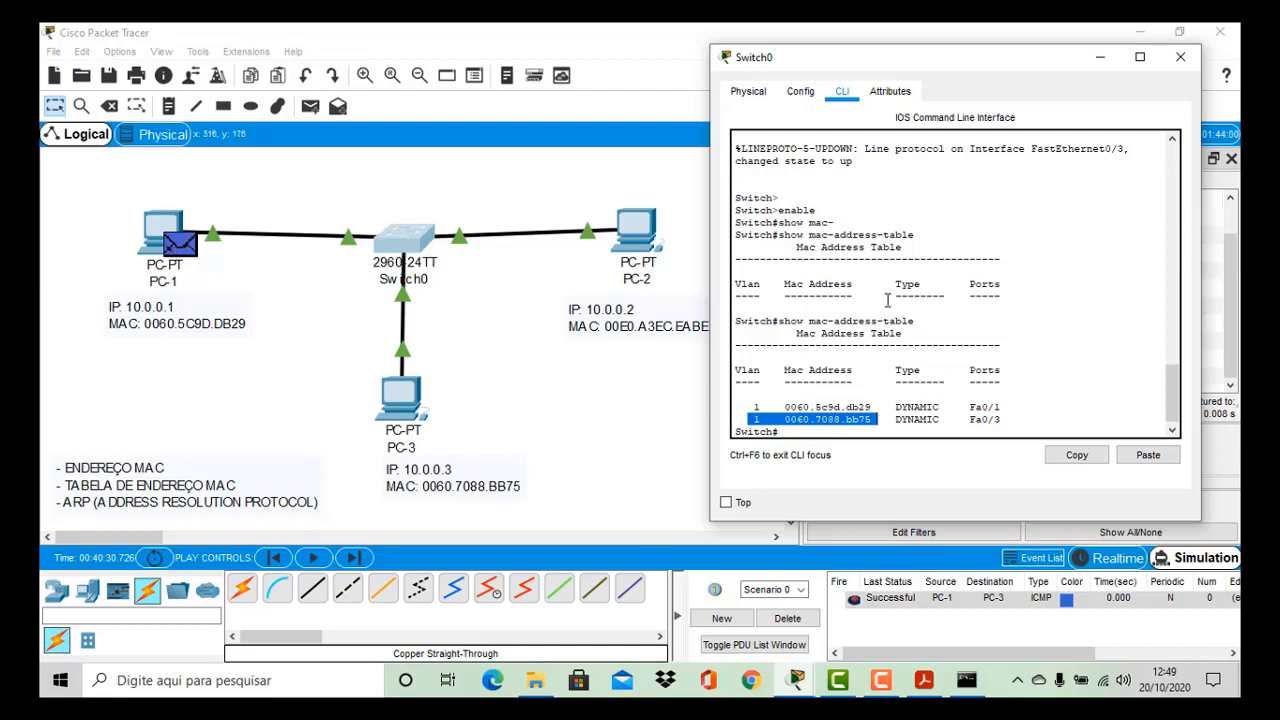
left_click(1180, 58)
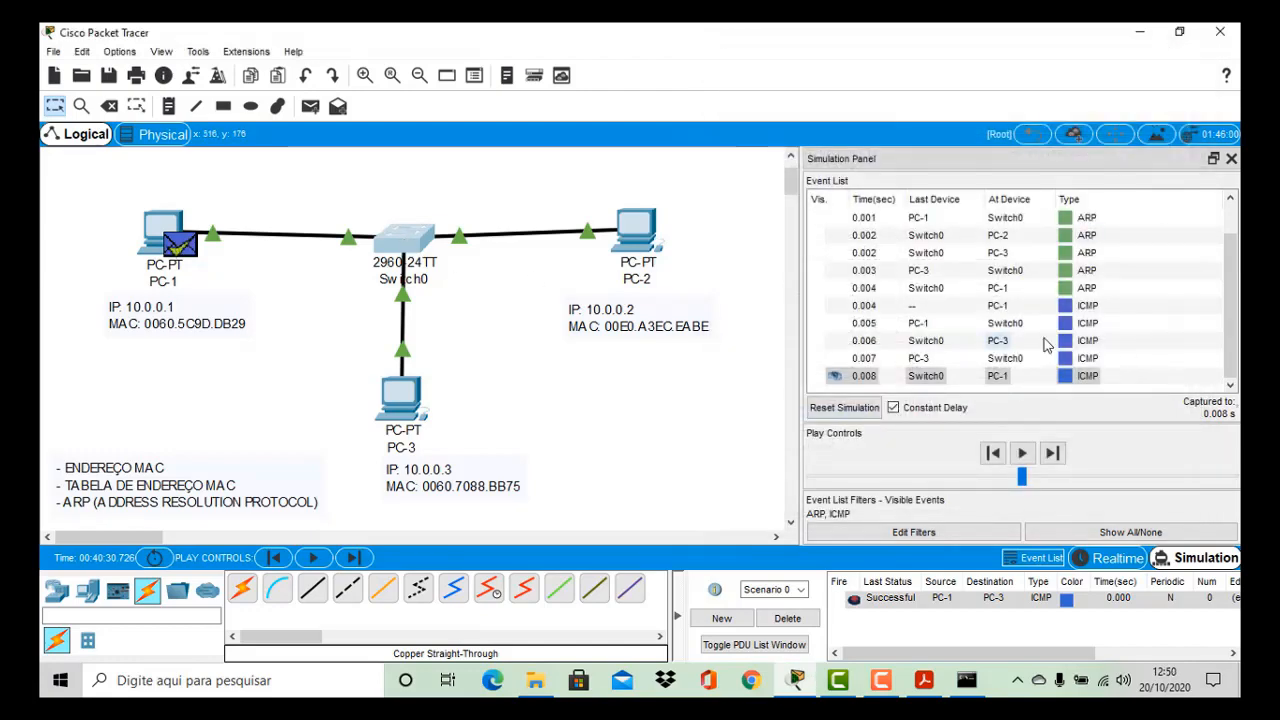
Advance the simulation one more event and return the network to Realtime mode
left_click(1052, 453)
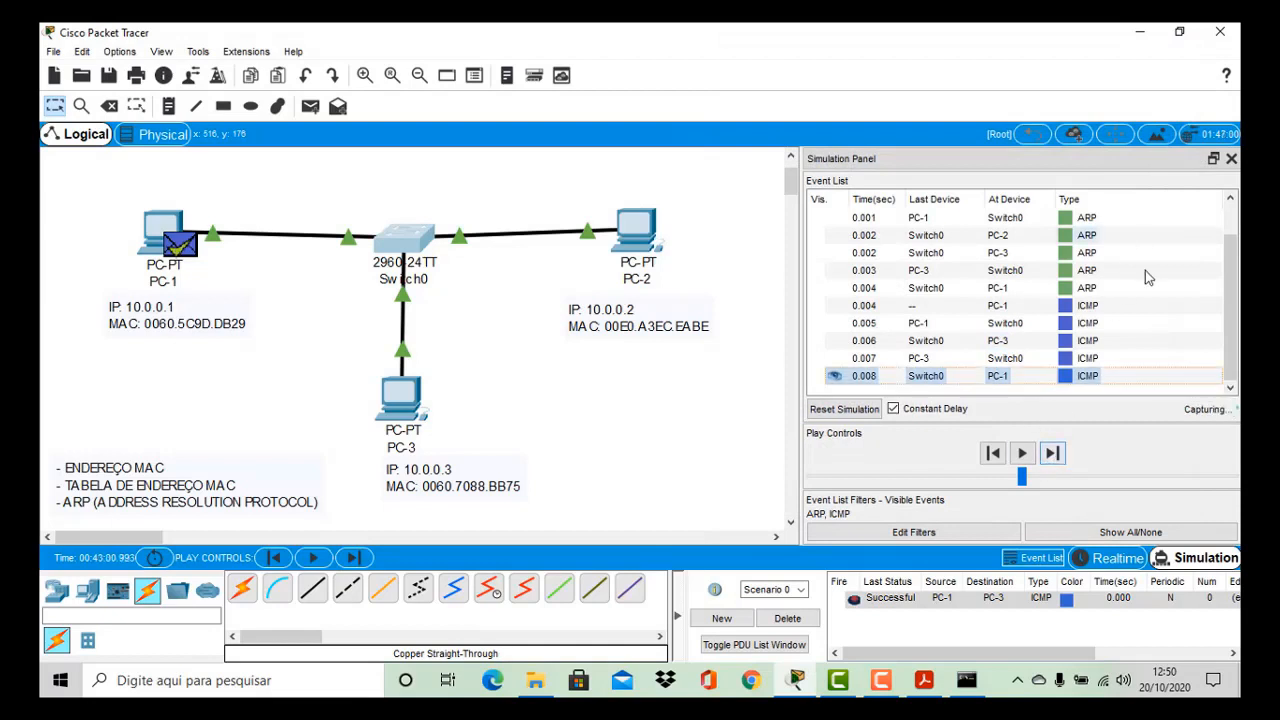
left_click(1113, 560)
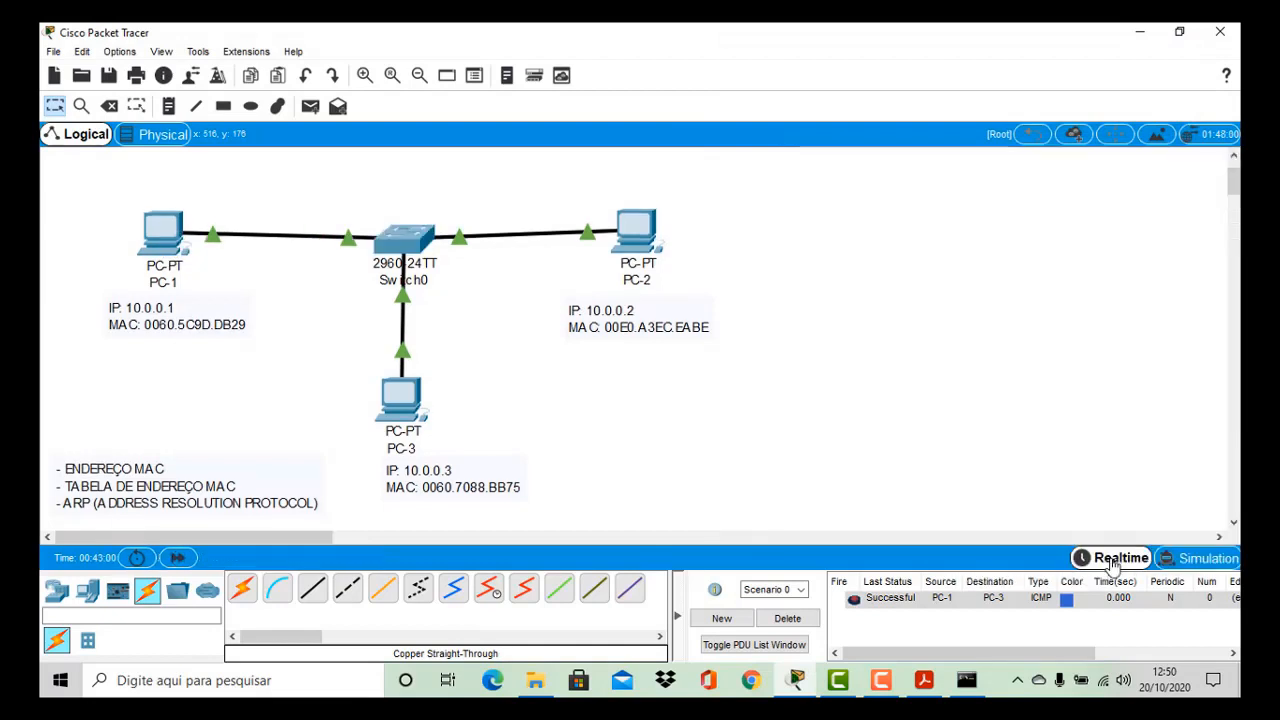